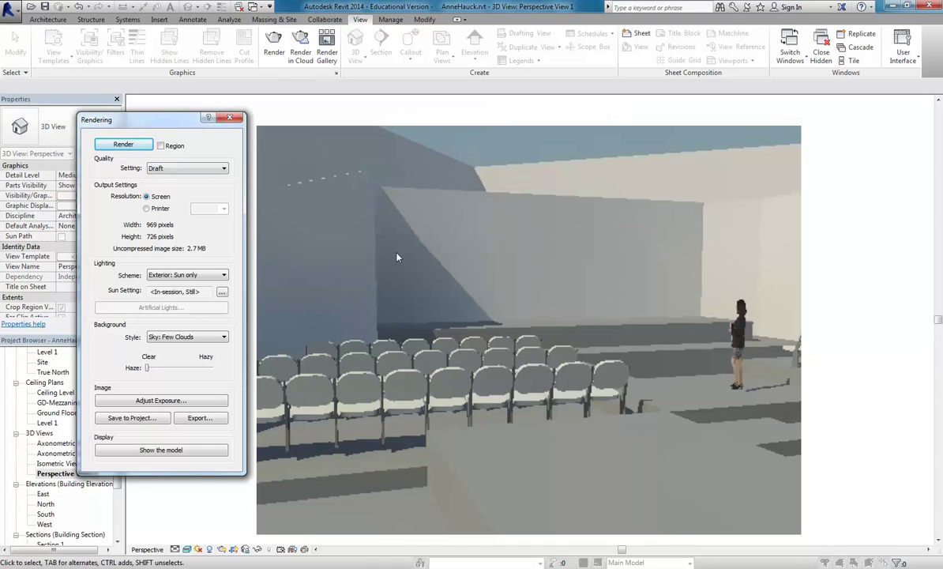
Switch the lighting scheme to Interior: Sun only and re-render the perspective view.
drag(162, 119, 145, 104)
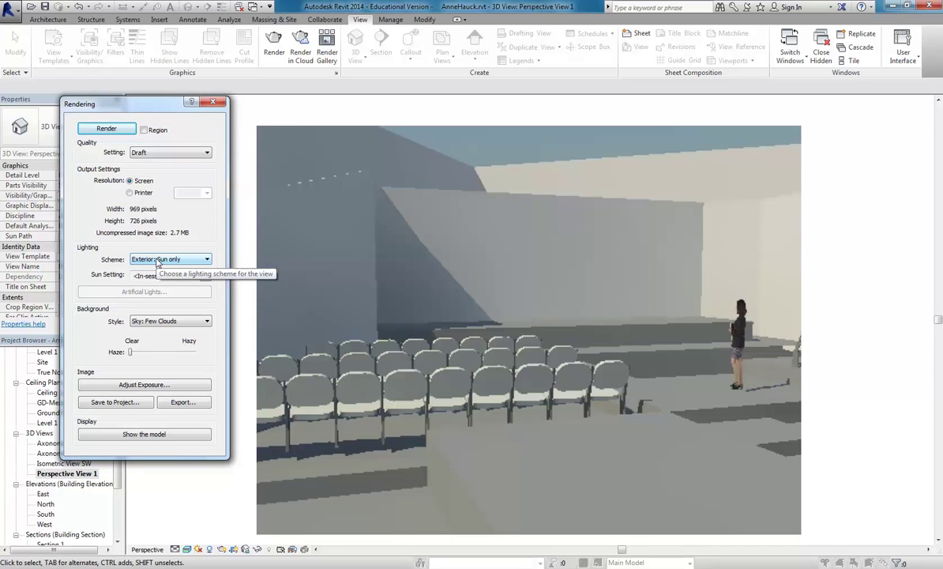
click(157, 262)
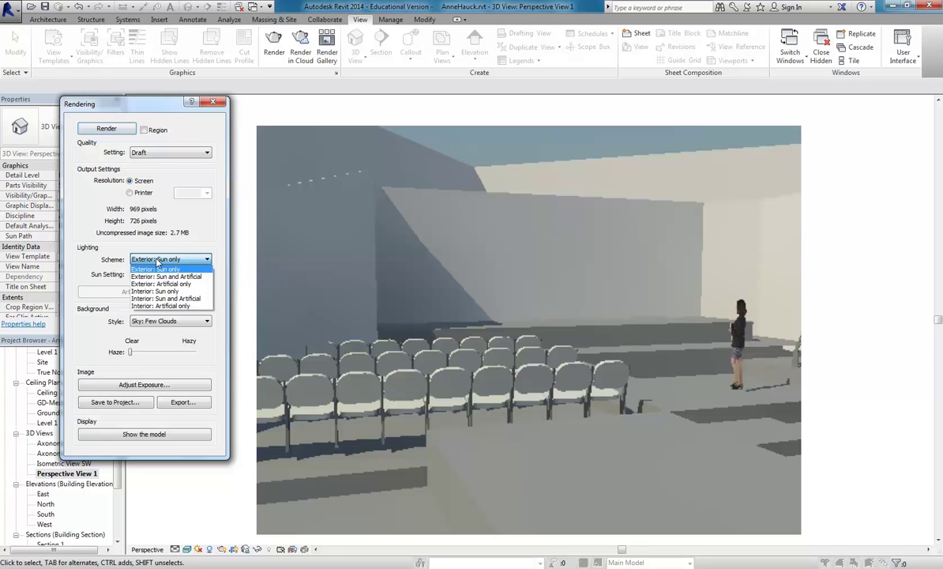
click(157, 261)
click(157, 260)
click(156, 291)
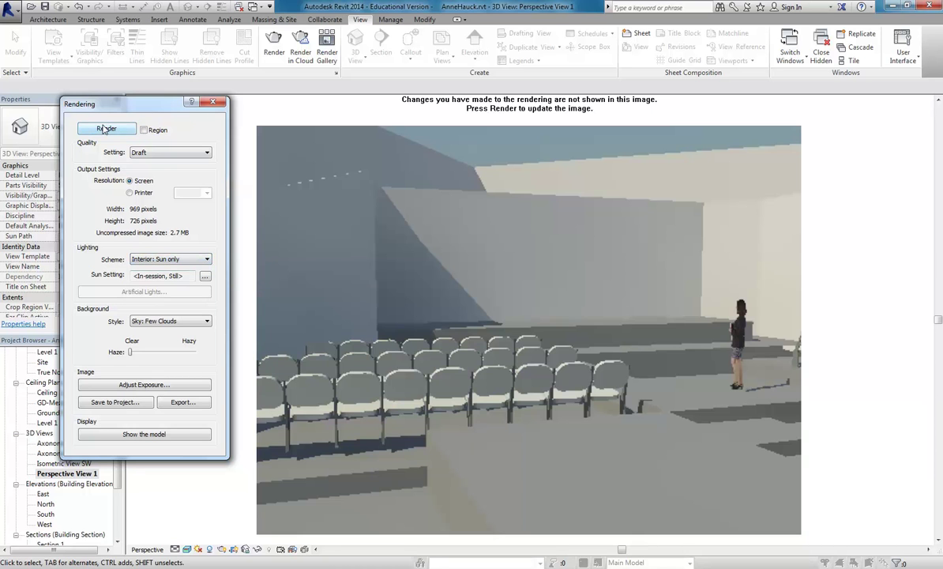
click(106, 126)
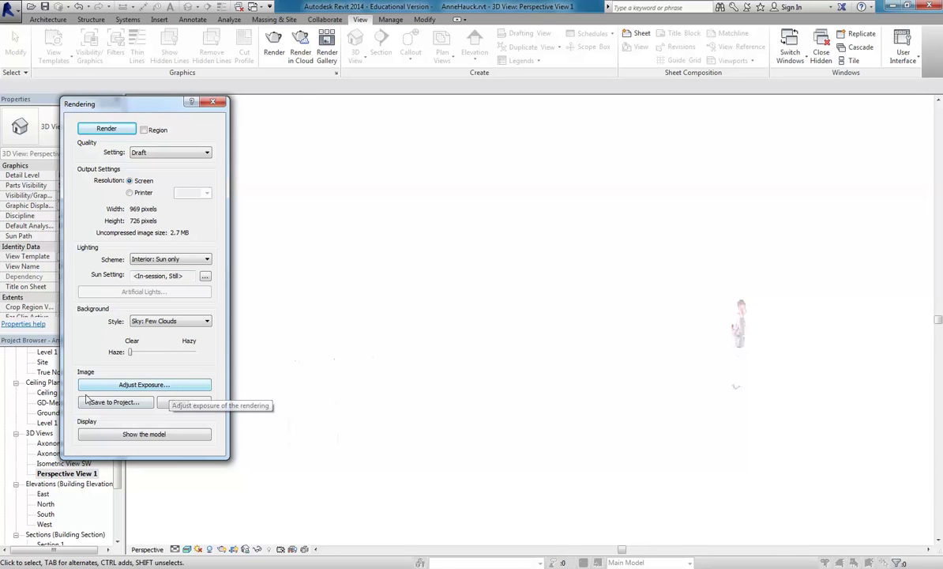
Open the render's exposure settings and enter an exposure value of 9.
click(124, 385)
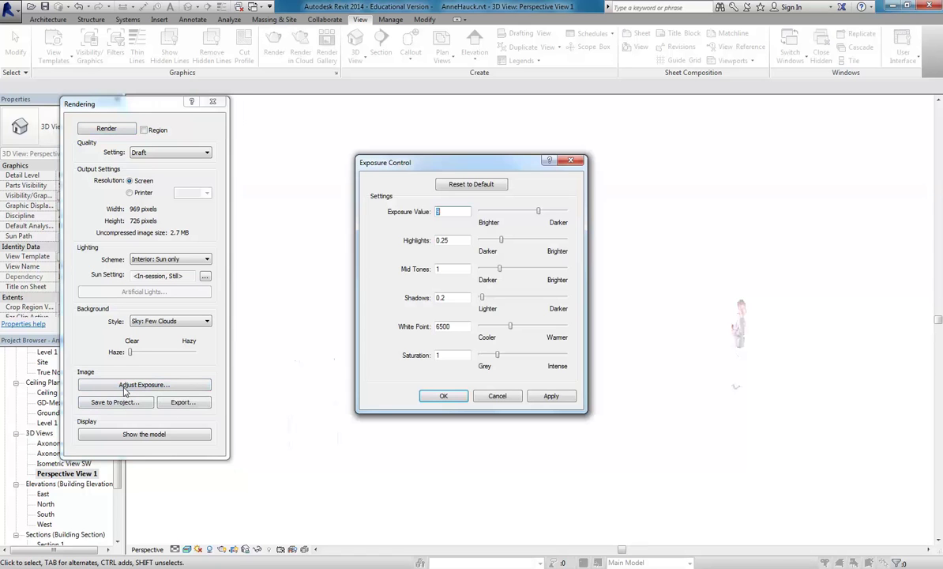
click(435, 211)
text(9)
drag(477, 168, 375, 133)
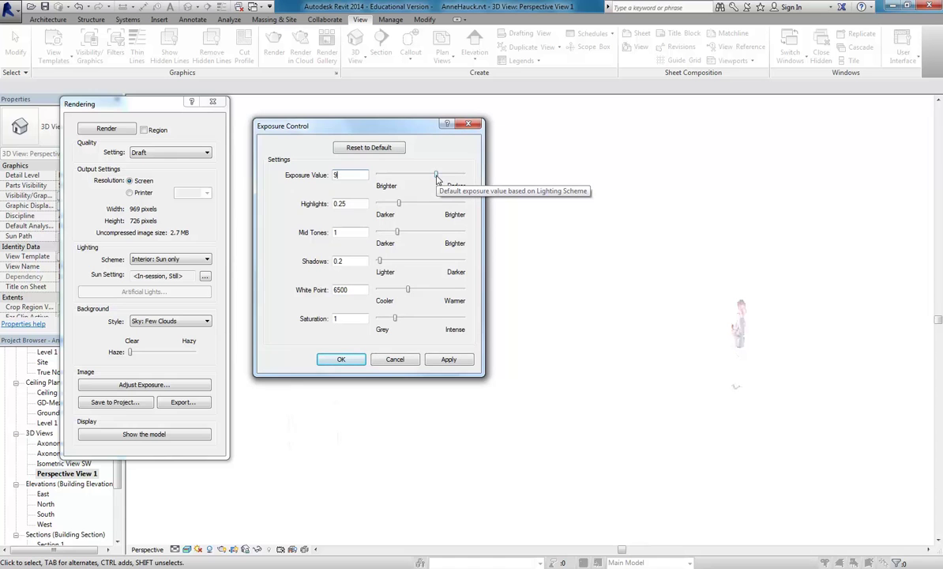
drag(416, 129, 325, 81)
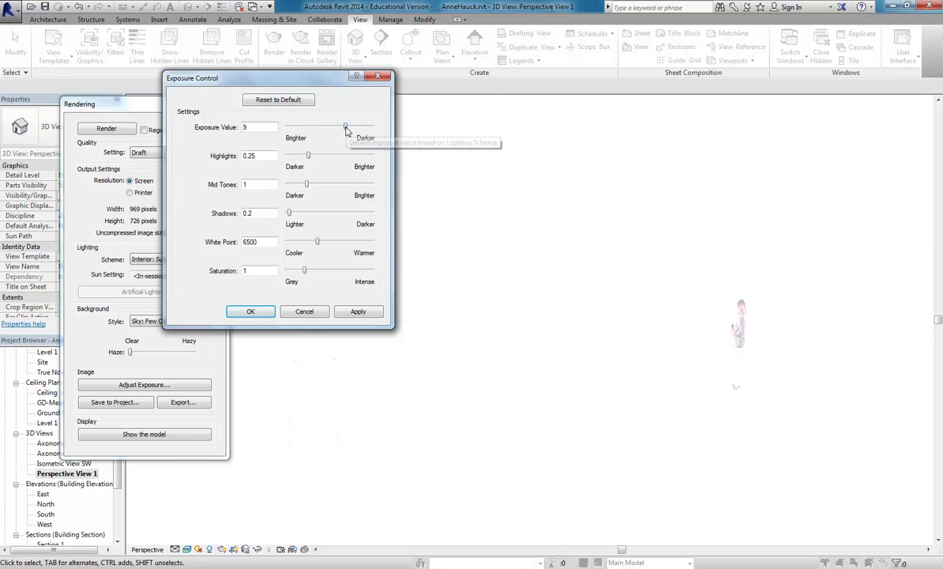
Raise exposure through 9.95, 11.69 and 13.27 to 13.69, applying each, then accept.
drag(345, 130, 351, 129)
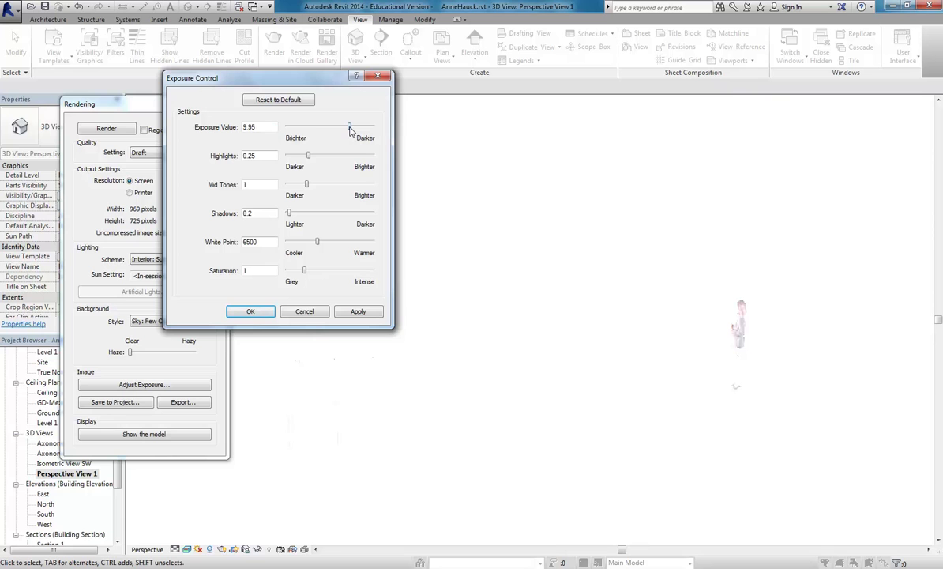
click(359, 311)
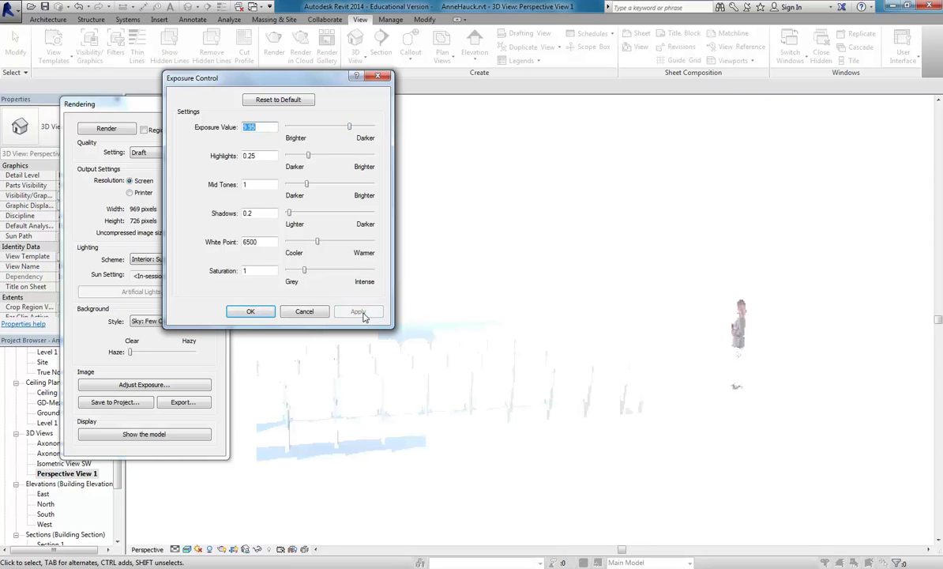
drag(350, 129, 356, 128)
click(358, 311)
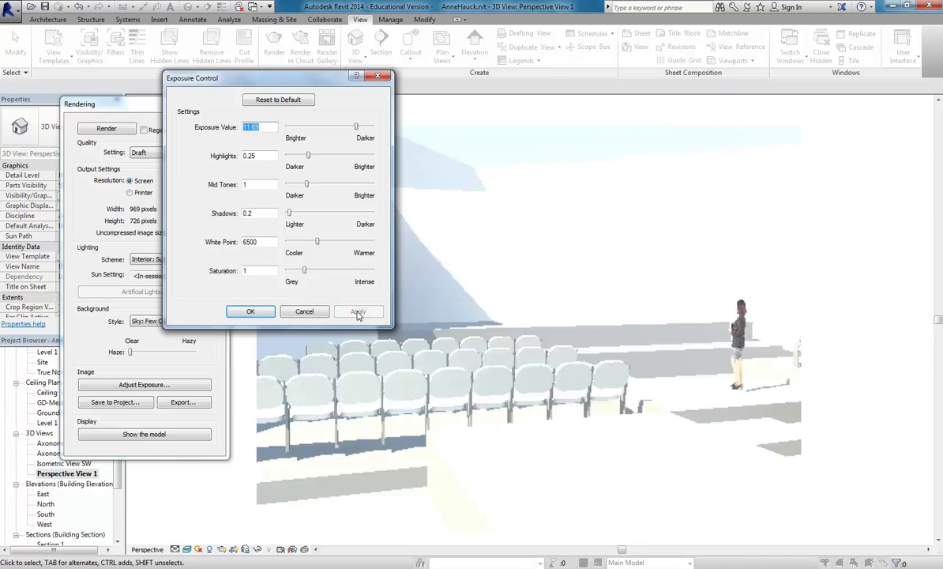
drag(356, 126, 362, 126)
click(356, 311)
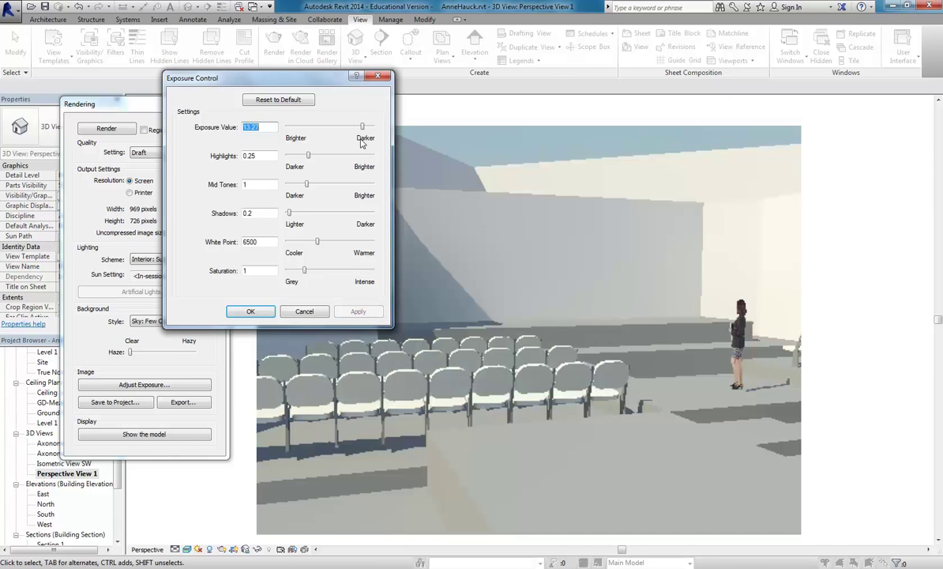
drag(362, 127, 364, 126)
click(359, 312)
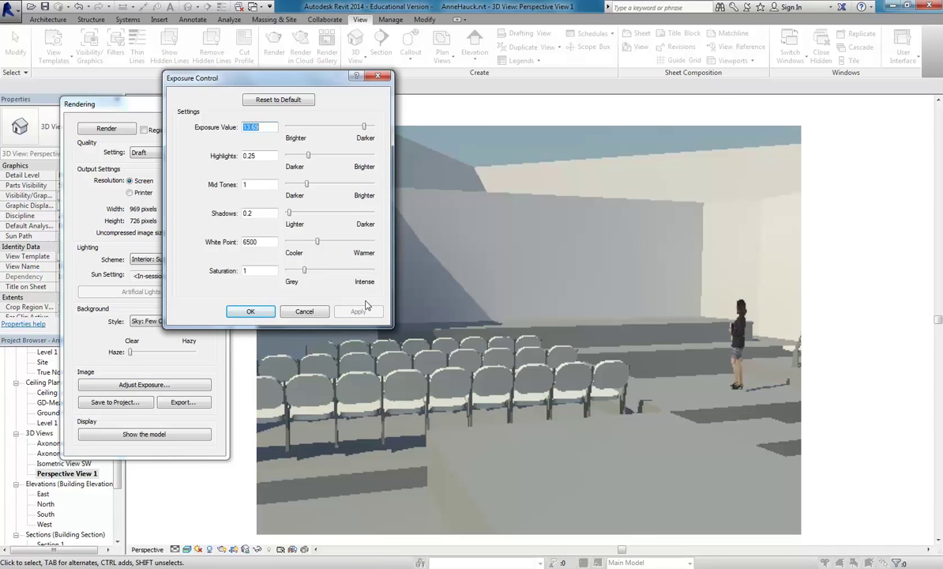
click(252, 311)
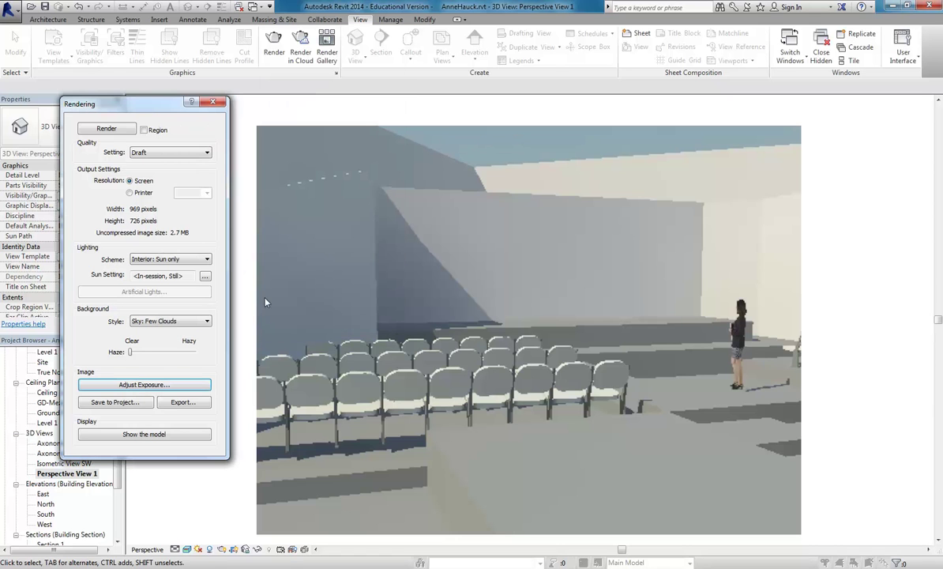
Lower the white point from 6500 to 5773.20, apply it and accept the exposure settings.
click(119, 387)
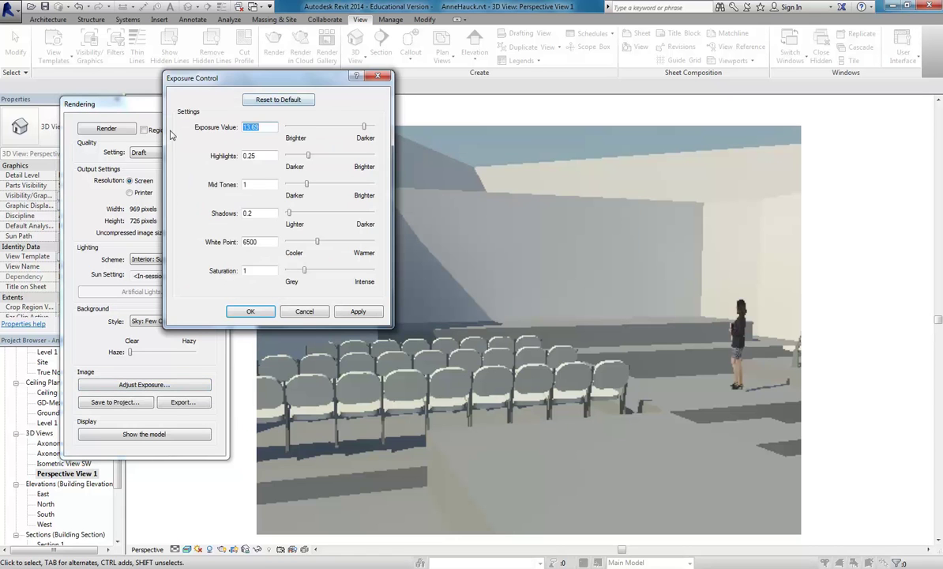
click(268, 128)
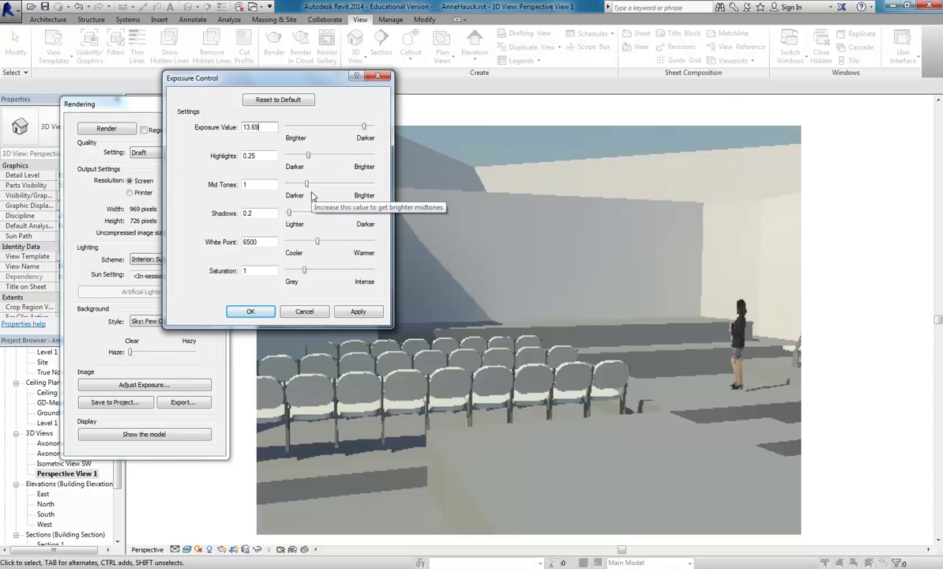
drag(317, 241, 313, 243)
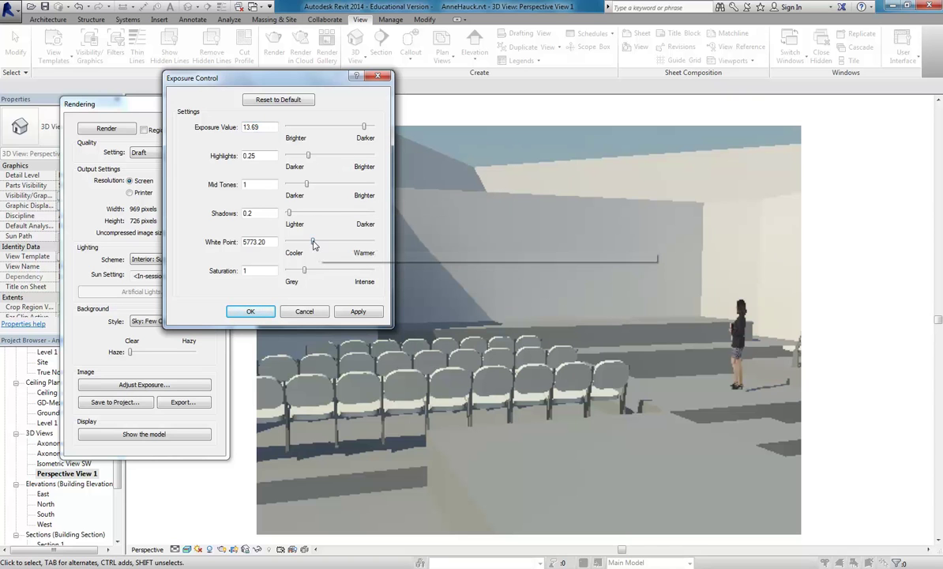
click(357, 311)
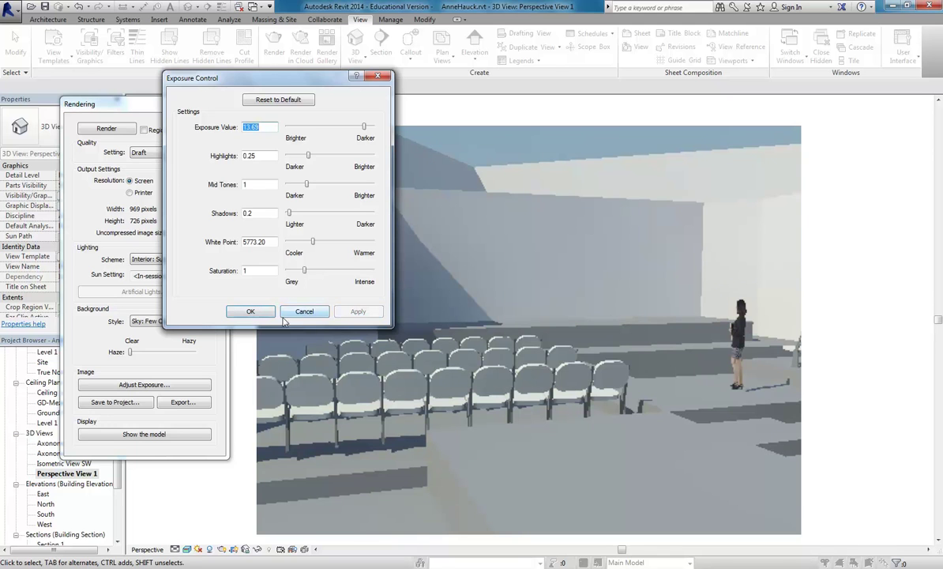
click(241, 270)
click(249, 310)
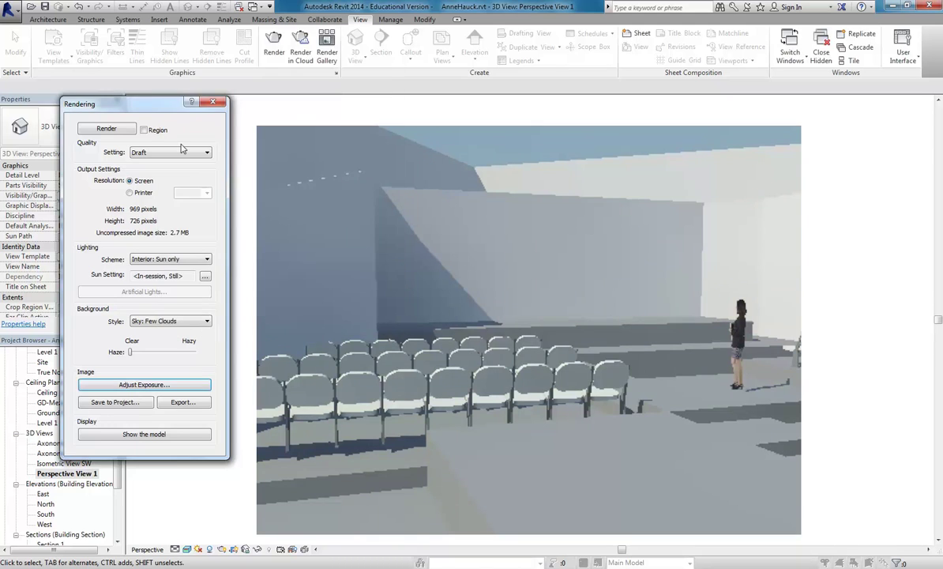
Close the Rendering settings to return to the shaded auditorium perspective.
drag(158, 111, 217, 73)
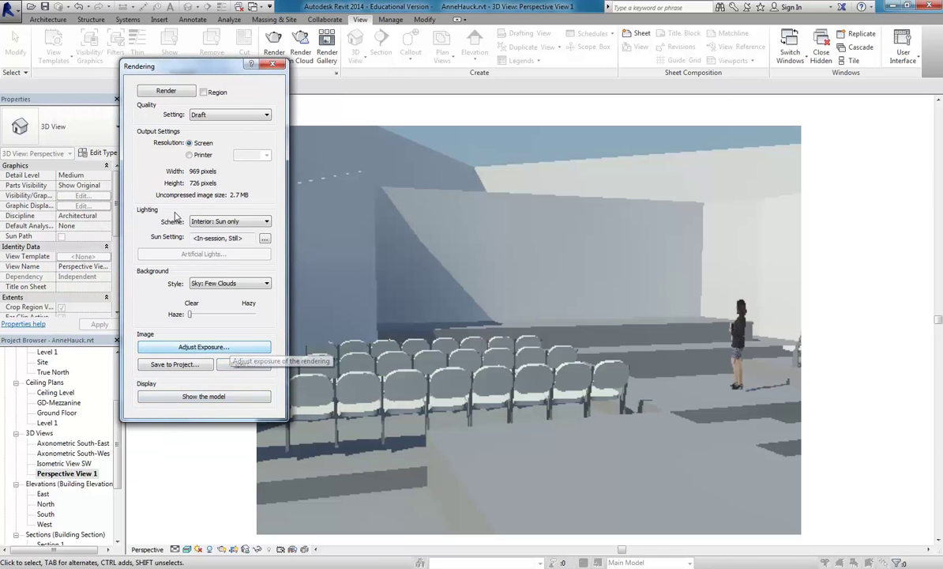
click(274, 65)
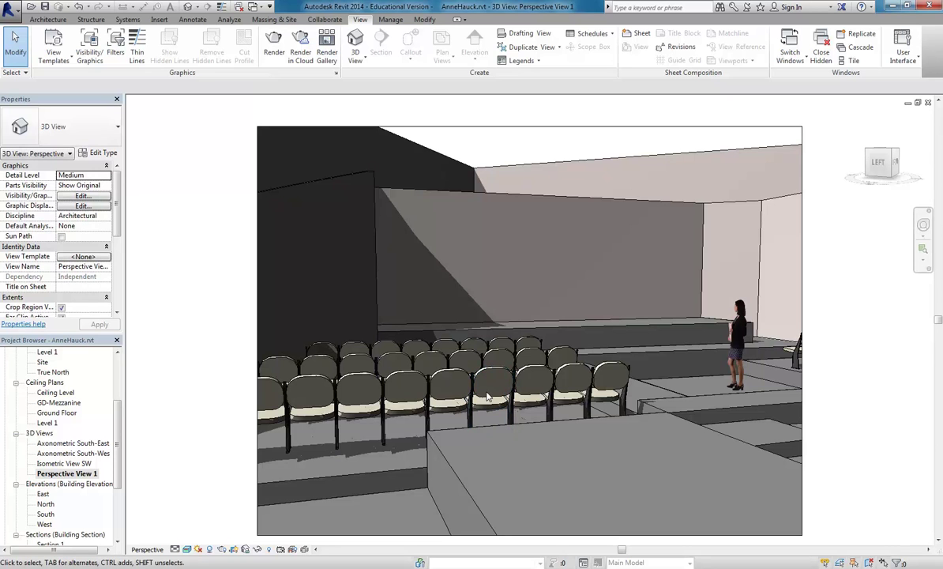
key(r)
key(r)
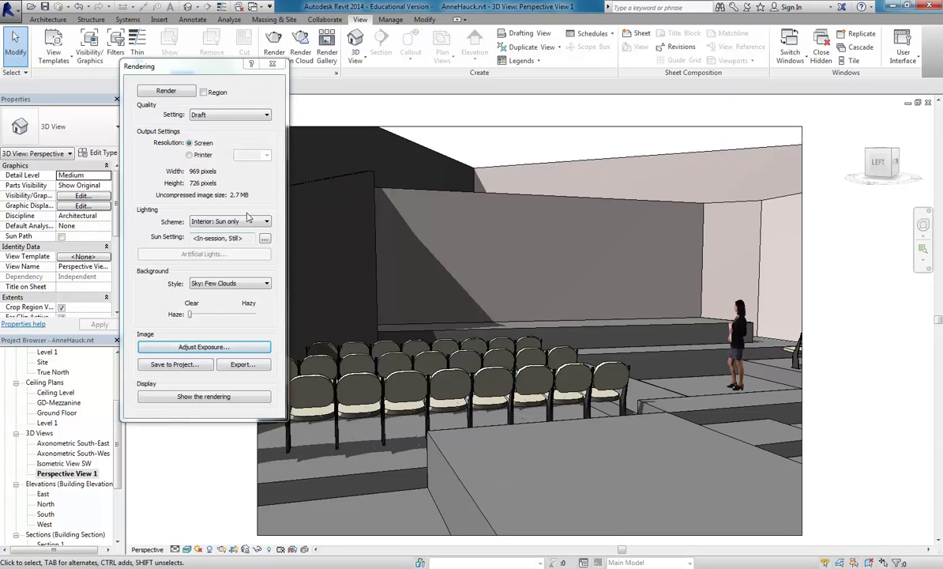
click(272, 64)
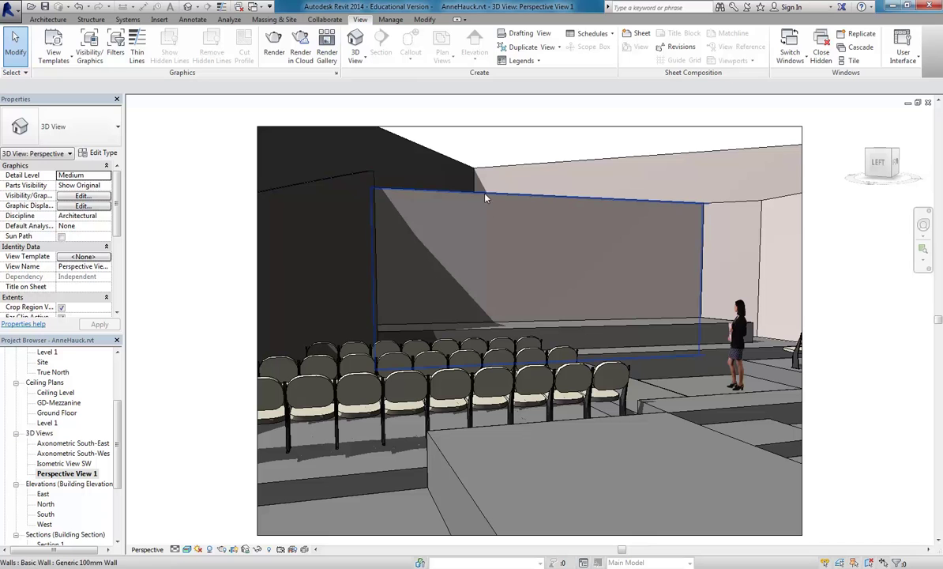
Select the back stage wall and open the Generic 100mm Wall type's layer structure.
click(451, 182)
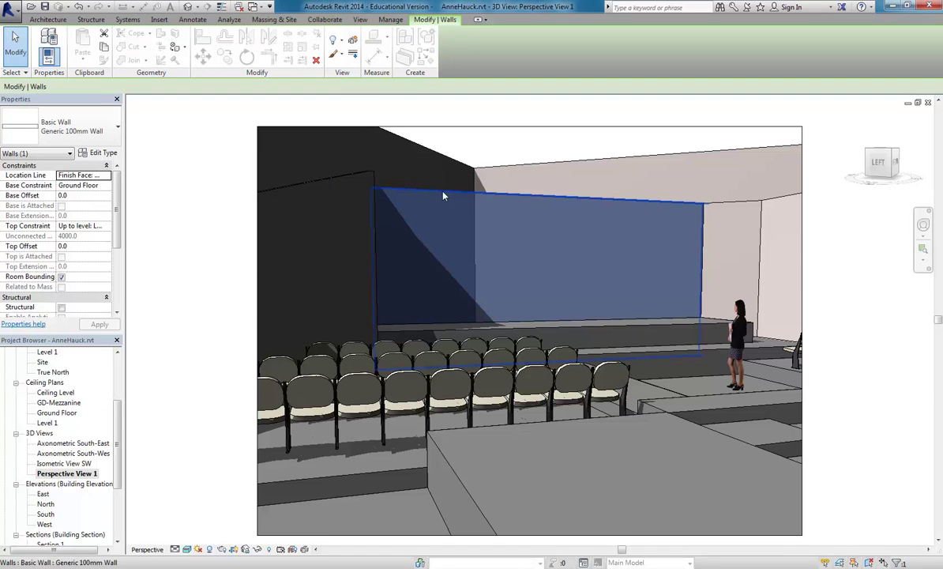
click(87, 154)
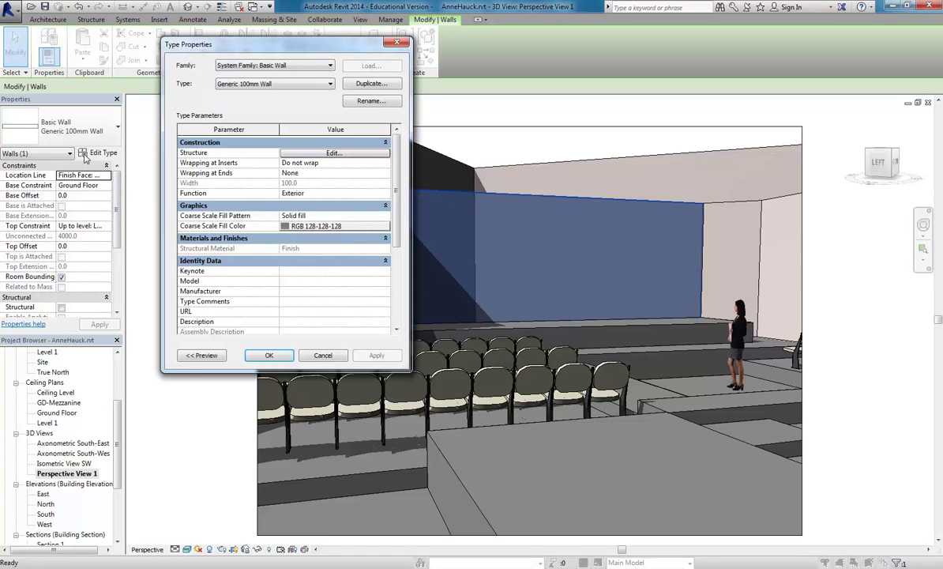
click(312, 153)
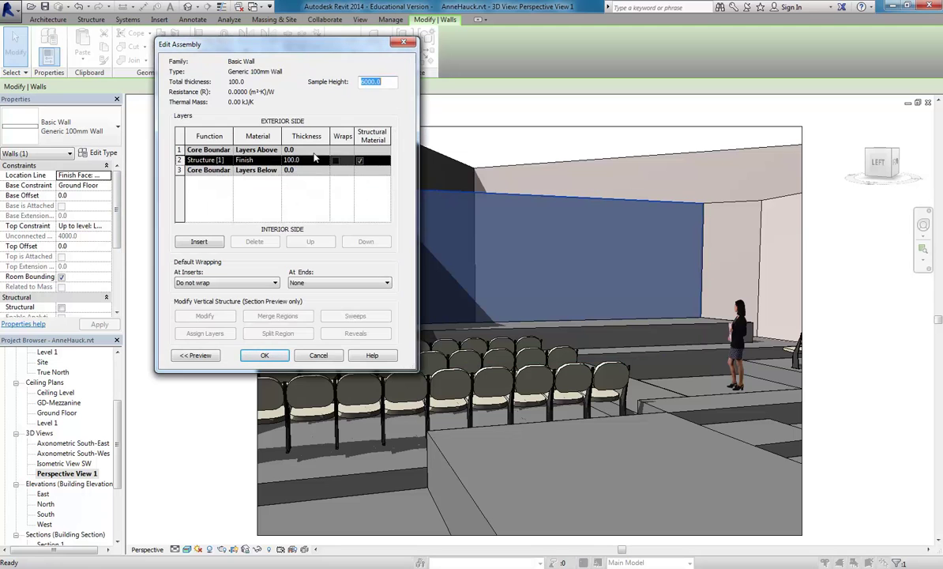
Open the Material Browser for the Structure [1] layer's Finish material.
click(257, 161)
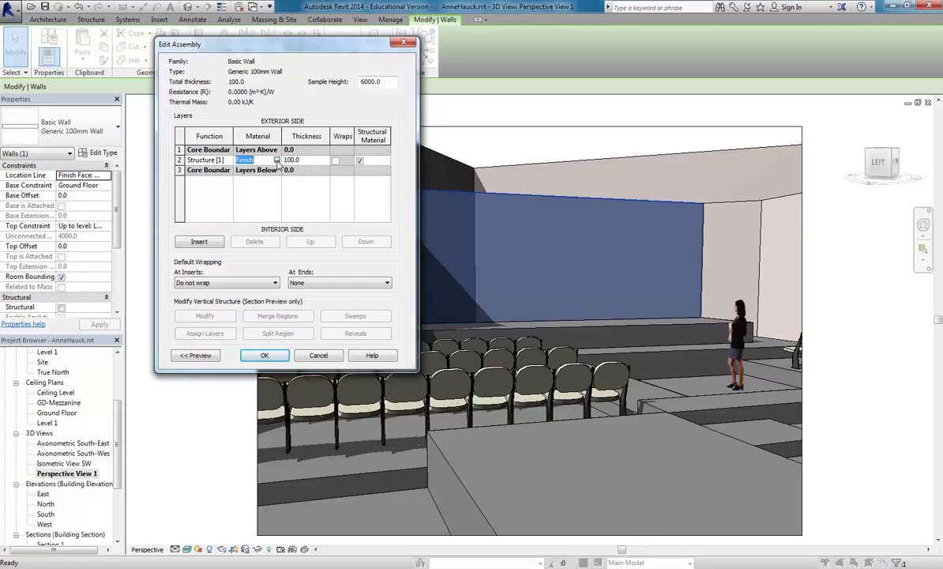
click(276, 161)
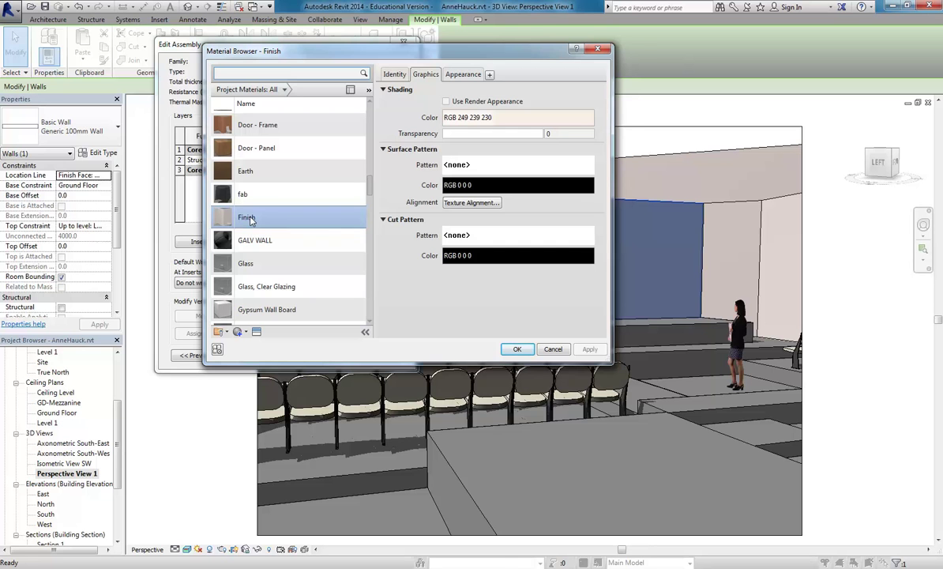
Duplicate the Finish material and name the copy 'Wall Paint - Red'.
right_click(251, 220)
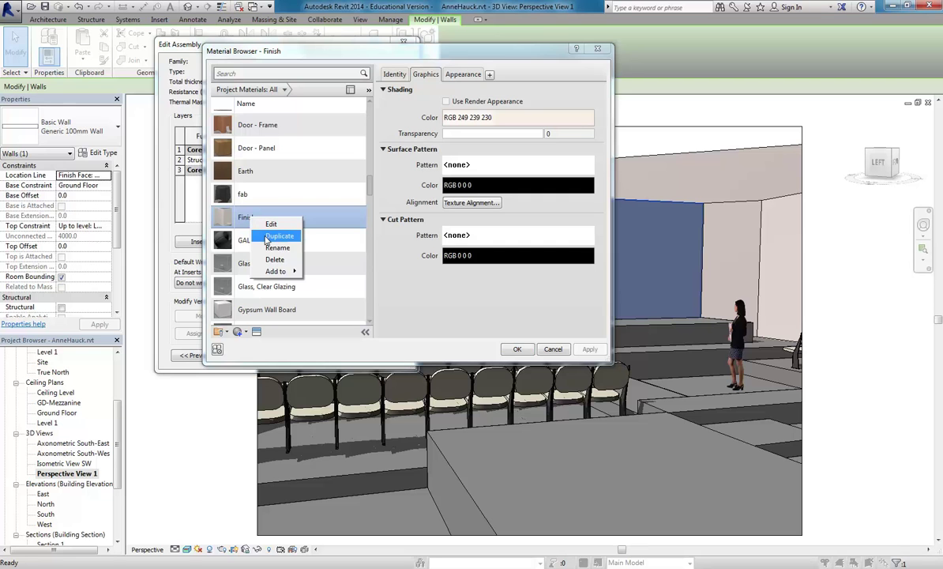
click(273, 236)
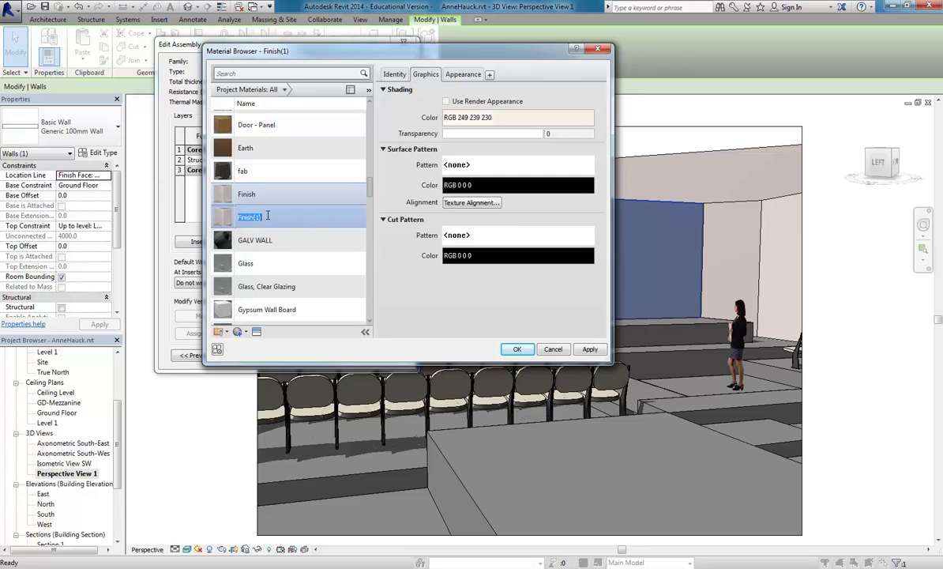
text(Wall Paint - Red)
key(Return)
scroll(308, 273, down, 2)
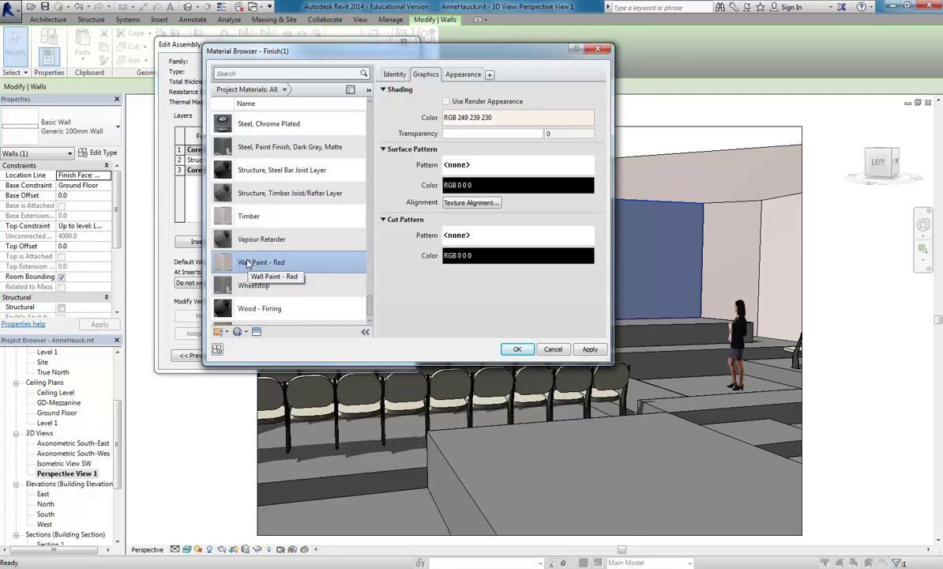
Open the Asset Browser to replace the Linen White appearance asset.
click(463, 76)
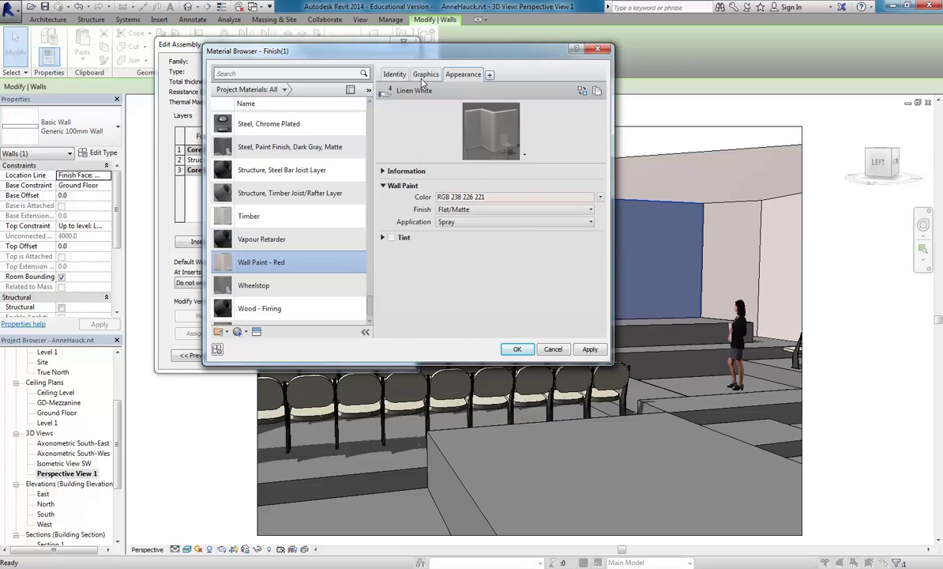
right_click(465, 76)
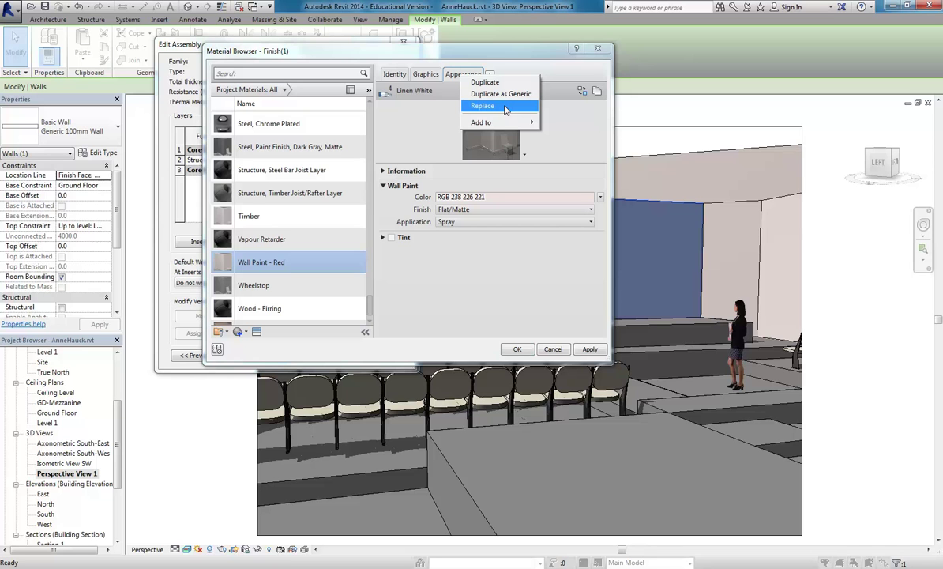
click(482, 105)
drag(630, 40, 262, 47)
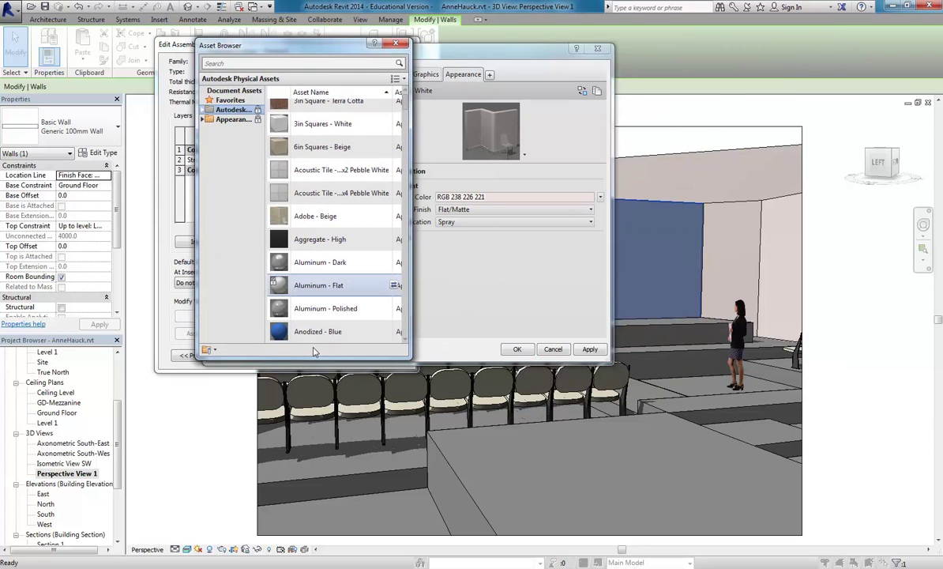
Assign the Dark Red asset from Appearance Library > Wall Paint and close the Asset Browser.
click(219, 111)
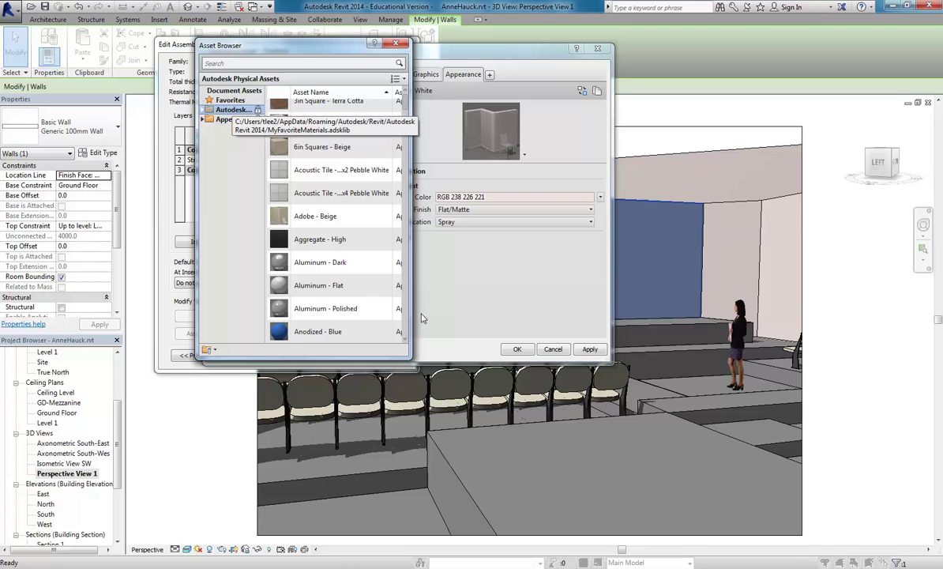
drag(406, 354, 625, 507)
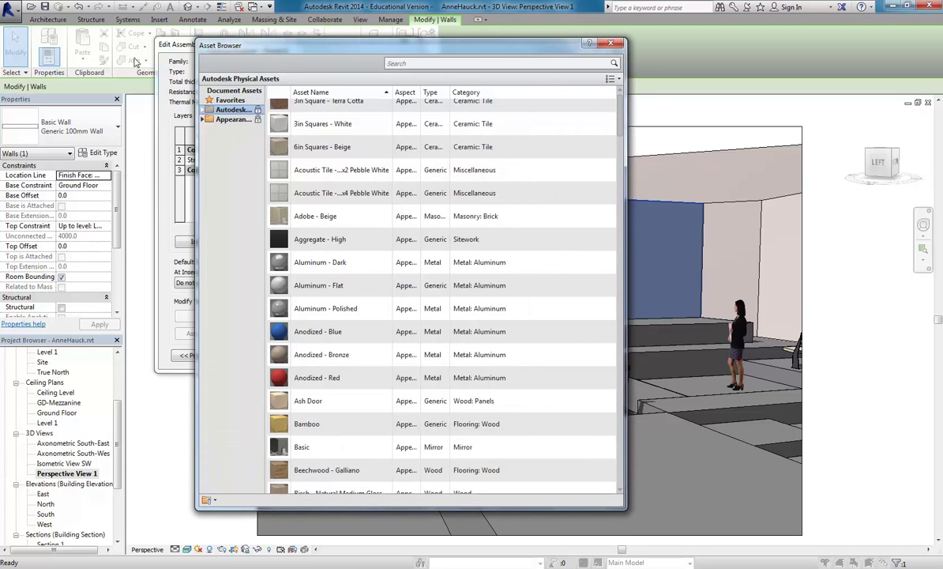
click(228, 119)
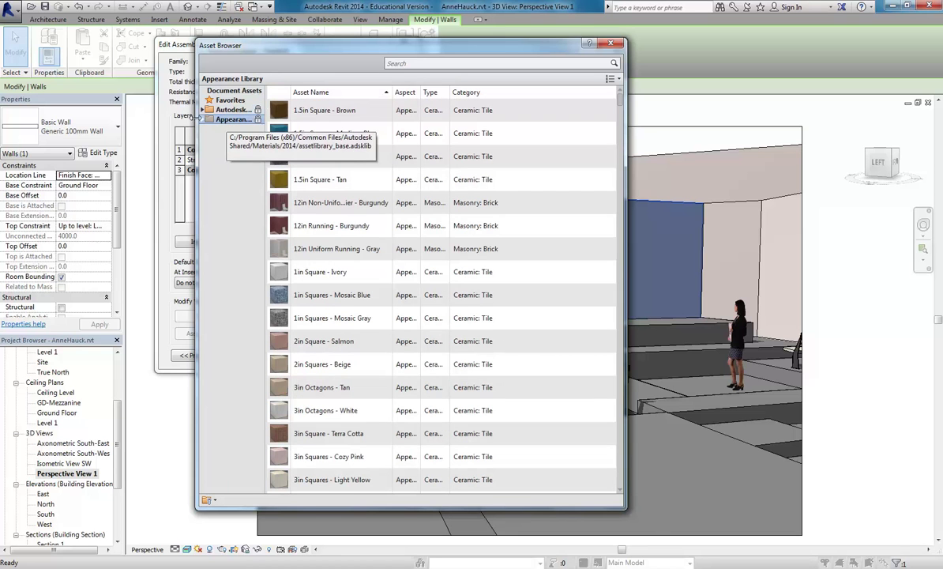
click(203, 119)
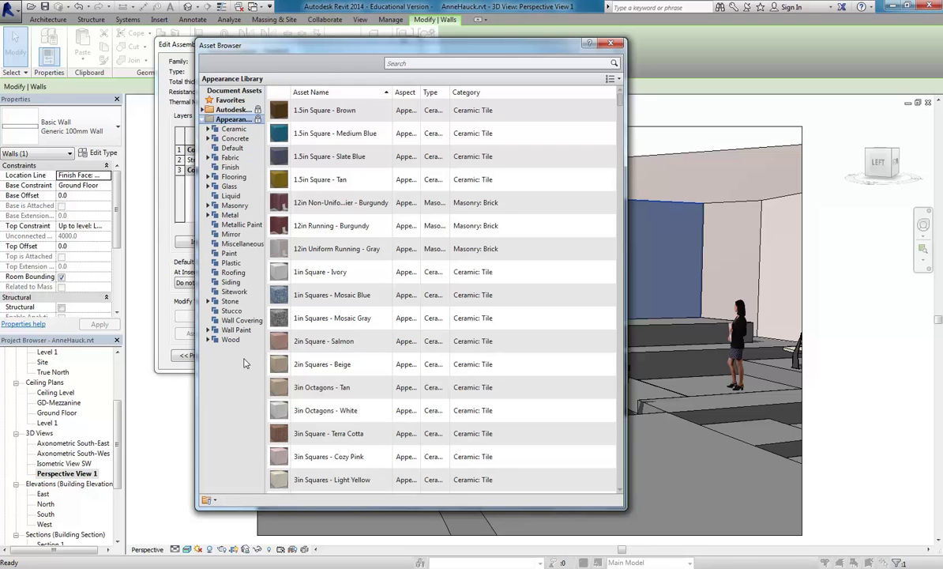
click(233, 330)
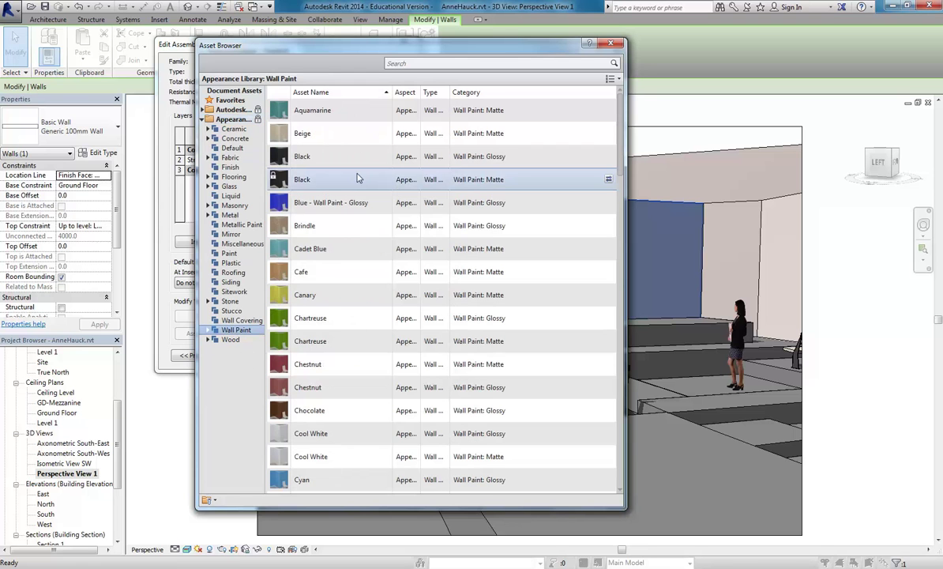
scroll(621, 230, down, 4)
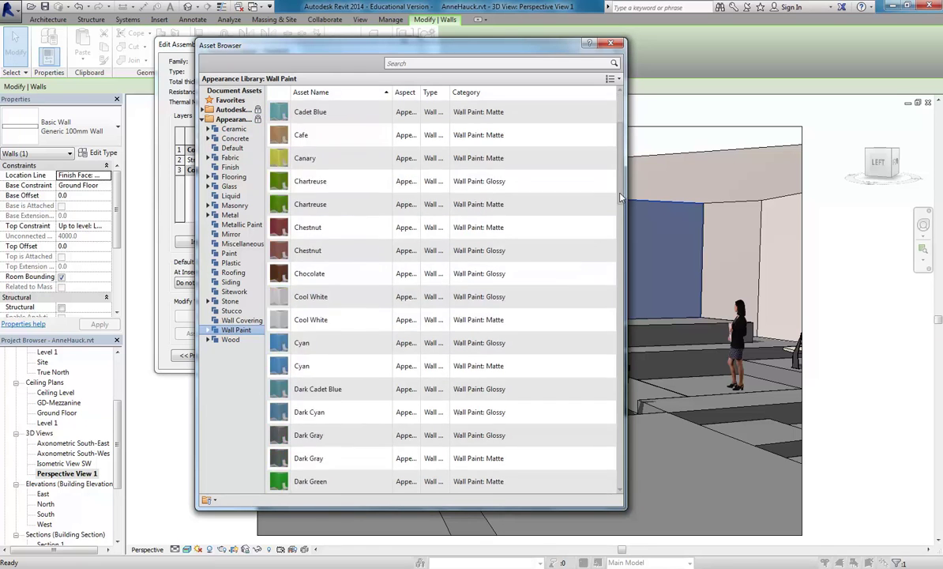
scroll(621, 230, down, 2)
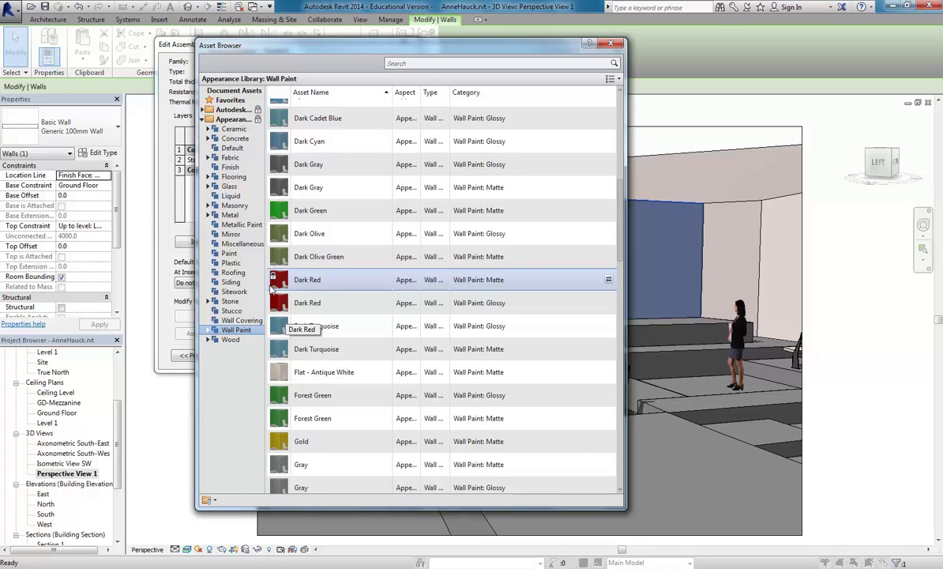
mouse_move(458, 47)
mouse_down()
mouse_move(687, 41)
mouse_move(455, 45)
mouse_up()
click(614, 39)
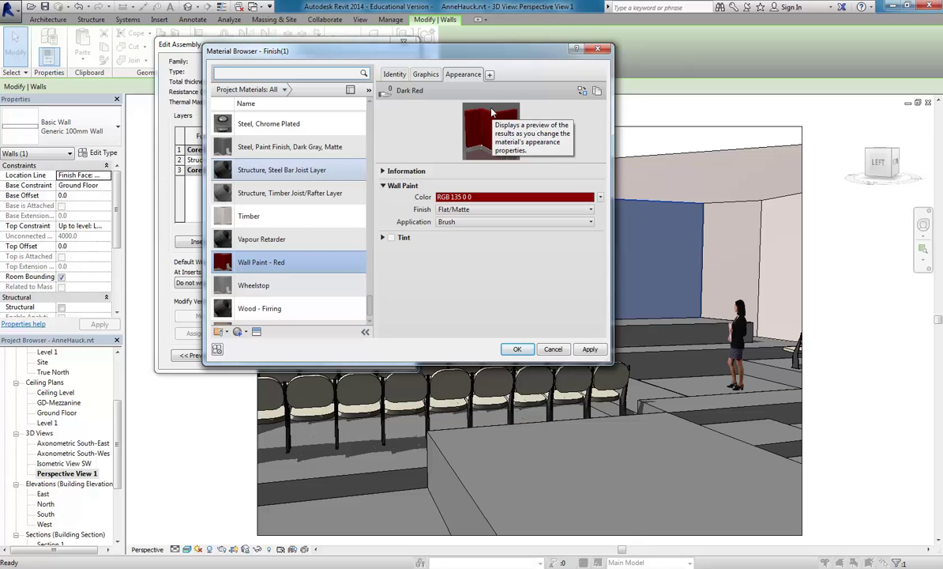
Enable Use Render Appearance on the Graphics tab and accept the material.
click(424, 75)
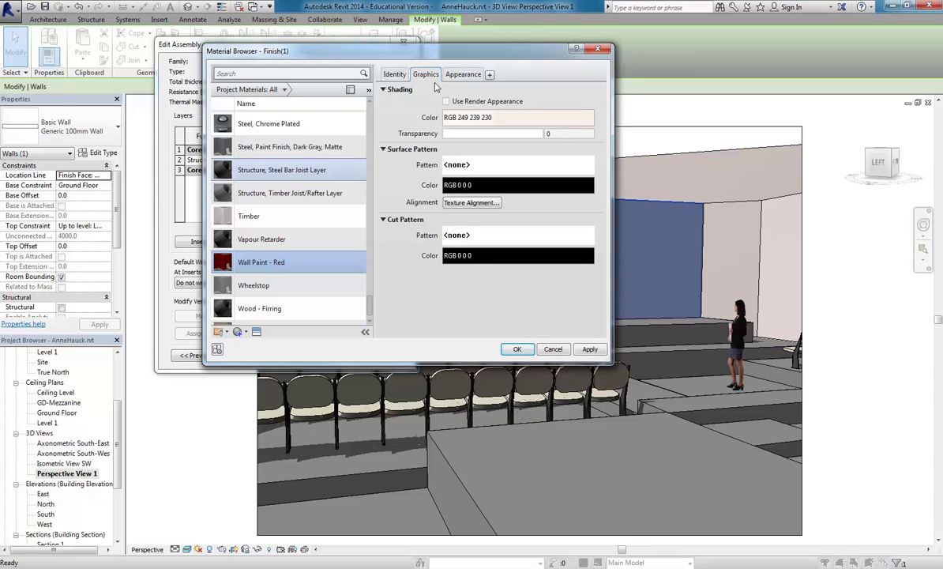
click(447, 101)
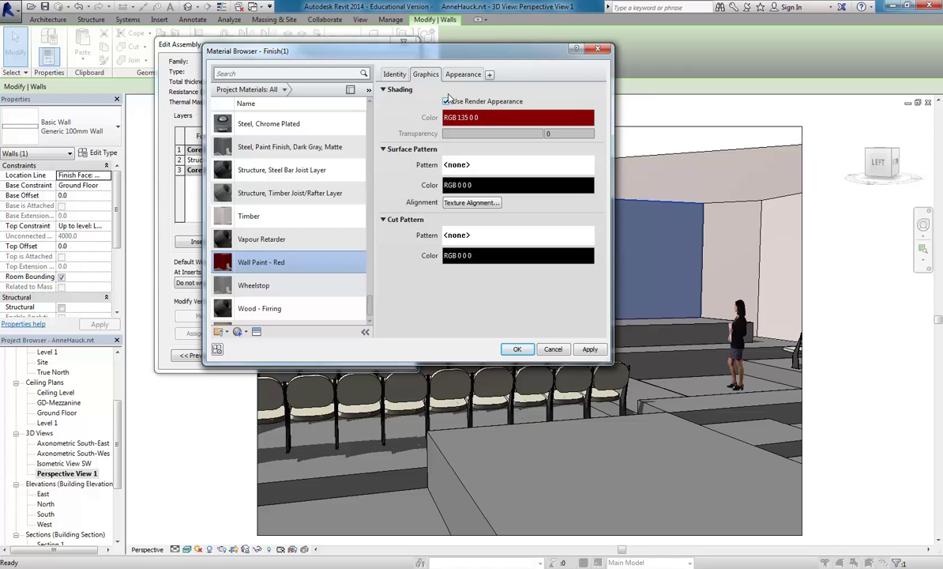
click(517, 350)
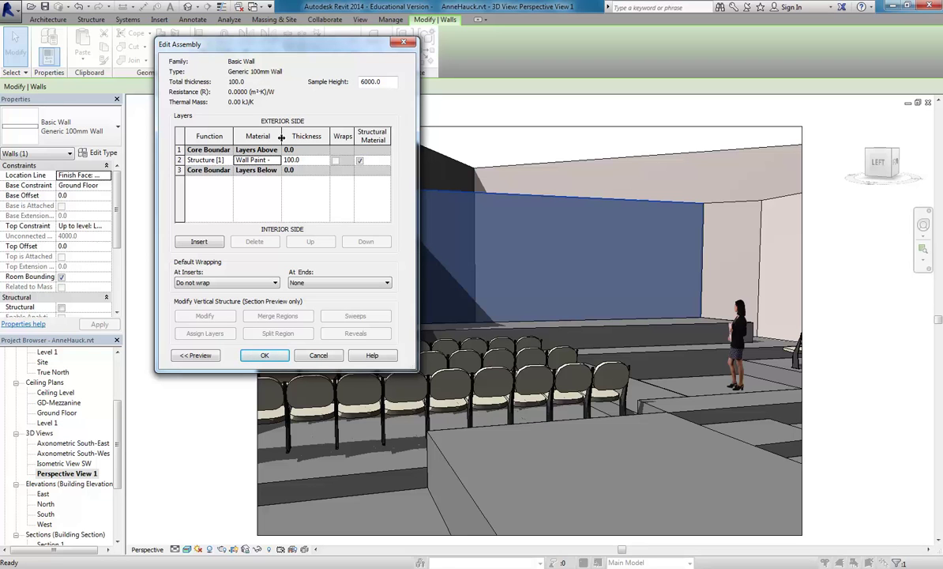
Confirm Wall Paint - Red in the Generic 100mm Wall structure and clear the selection.
double_click(280, 138)
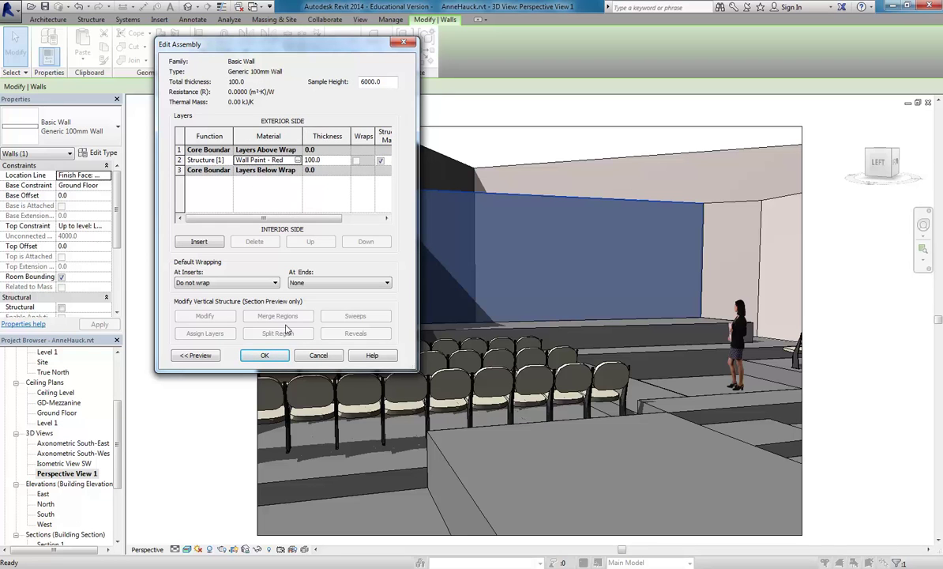
click(264, 354)
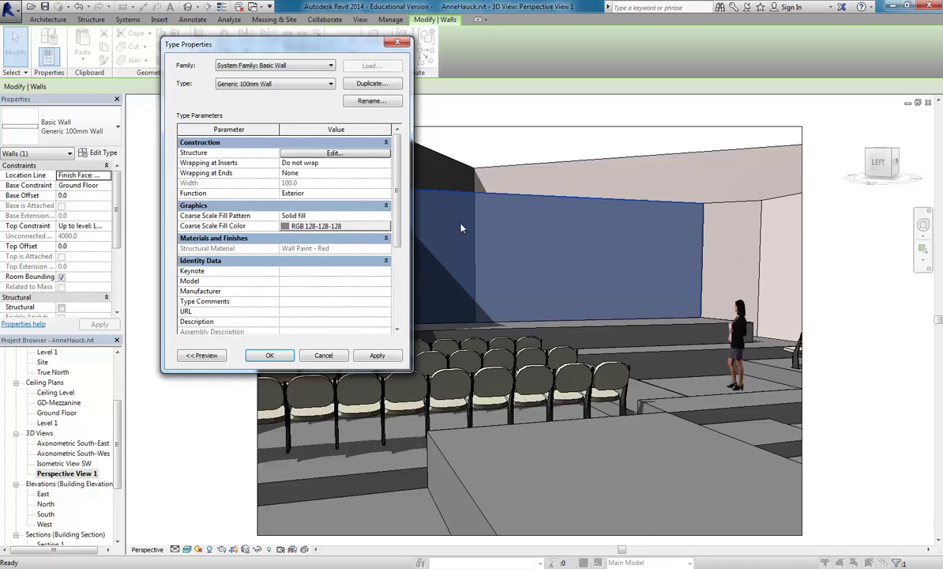
click(271, 354)
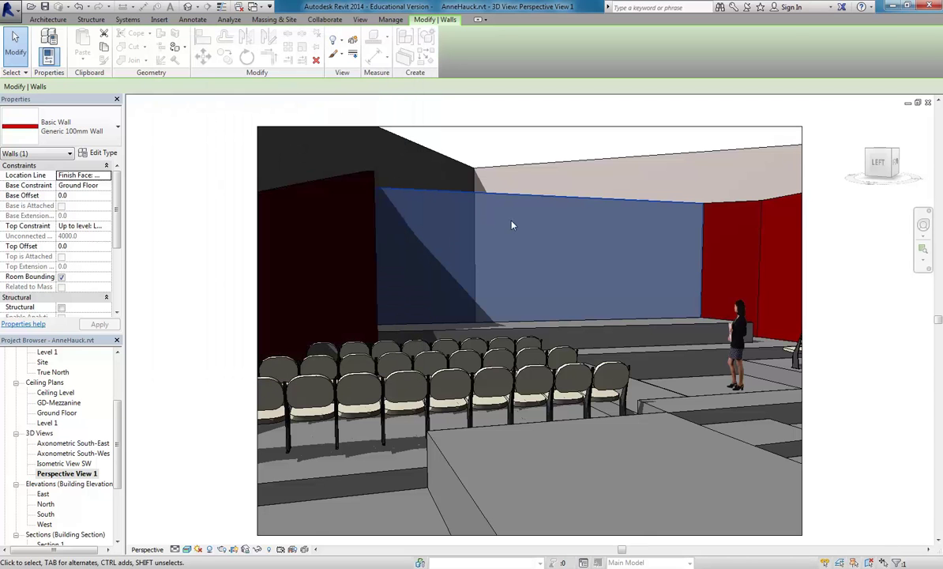
key(Escape)
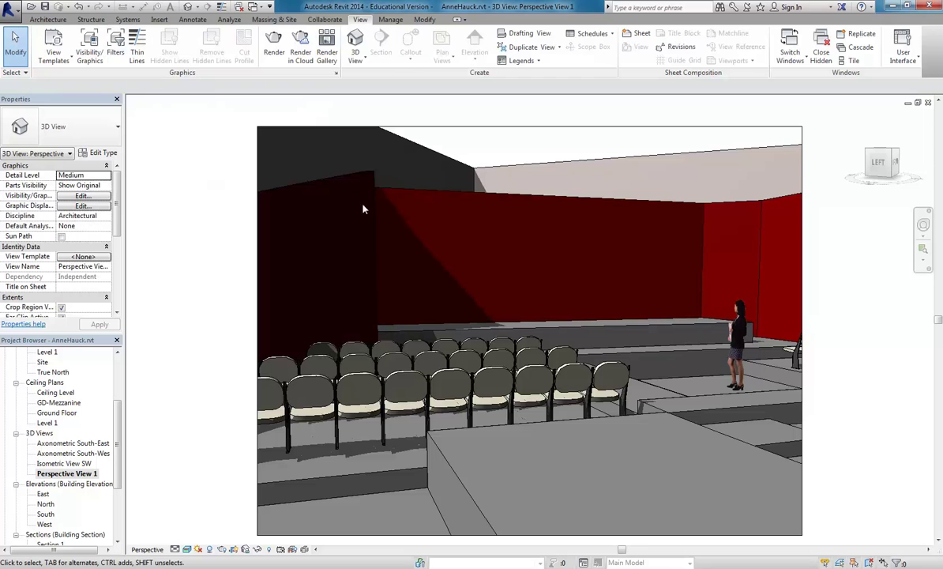
click(560, 201)
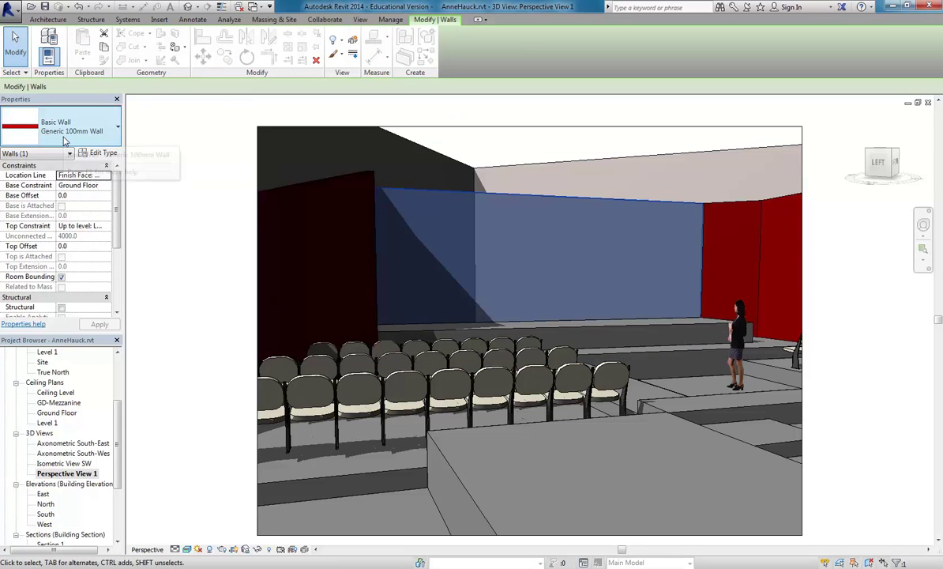
click(527, 166)
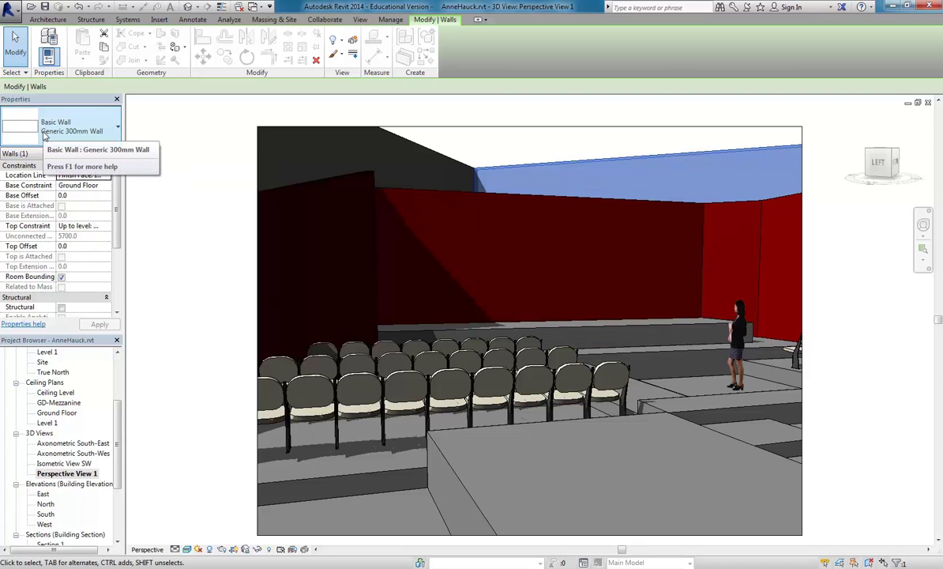
click(103, 154)
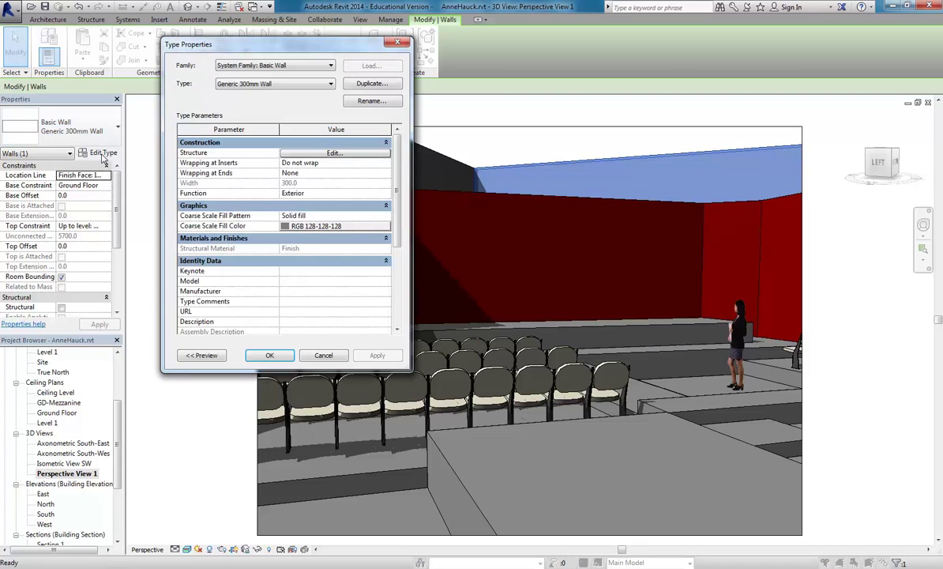
click(307, 153)
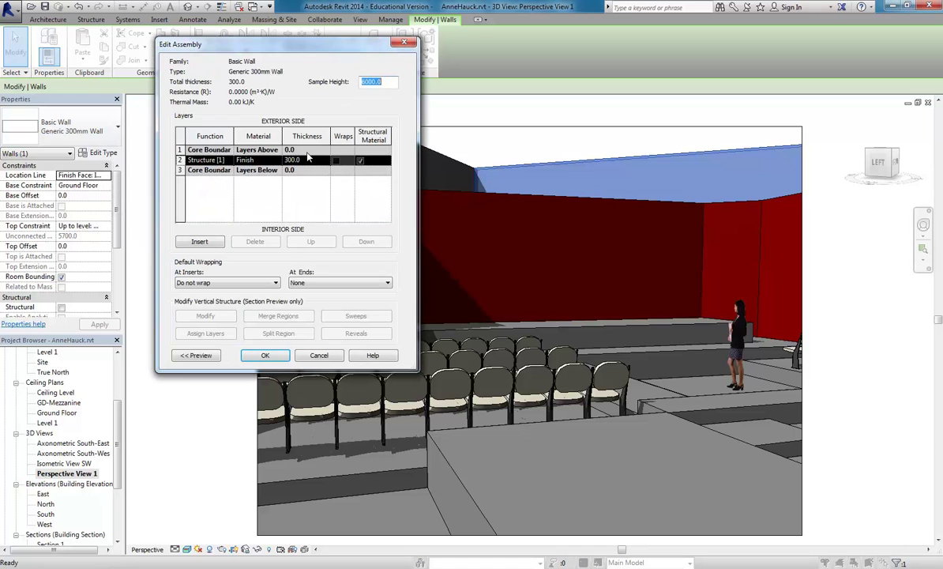
click(252, 160)
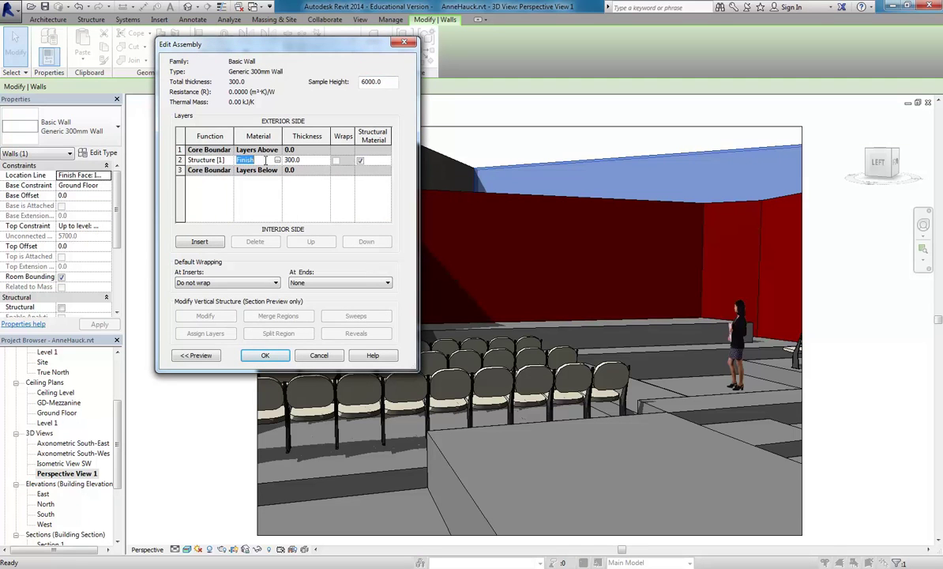
click(316, 355)
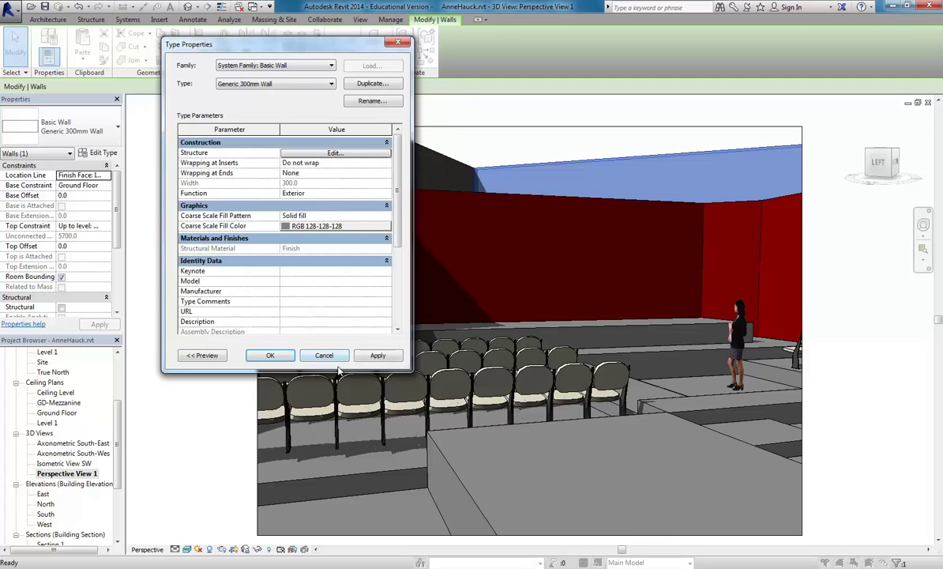
click(315, 353)
click(156, 361)
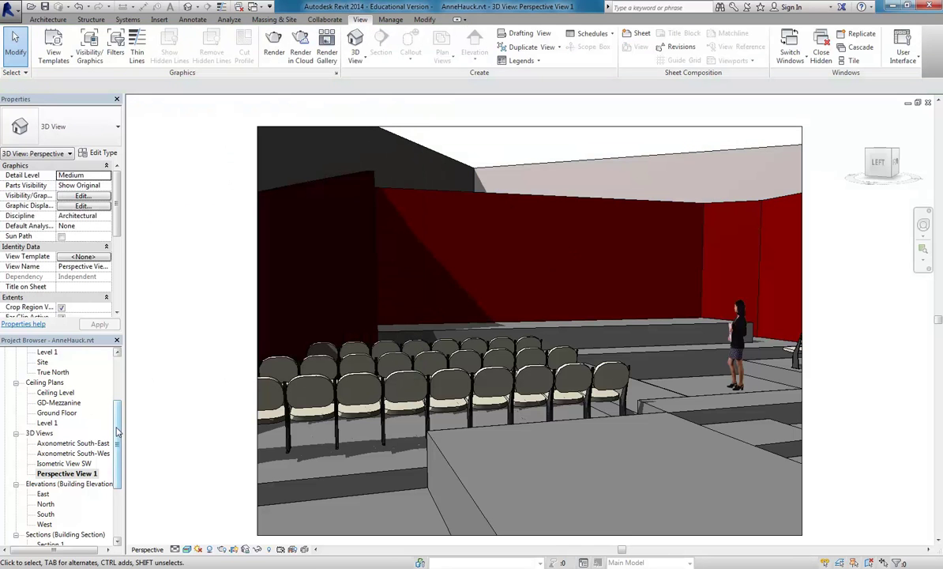
Orbit the auditorium in the shaded {3D} view, then open the Ground Floor floor plan.
scroll(79, 418, up, 3)
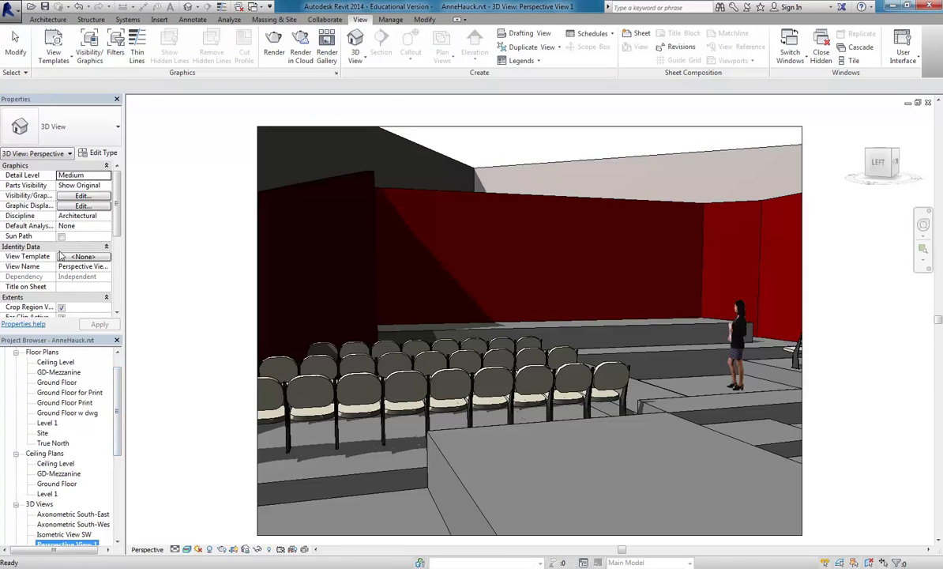
click(187, 6)
shift+middle_drag(448, 330, 600, 339)
key(s)
key(d)
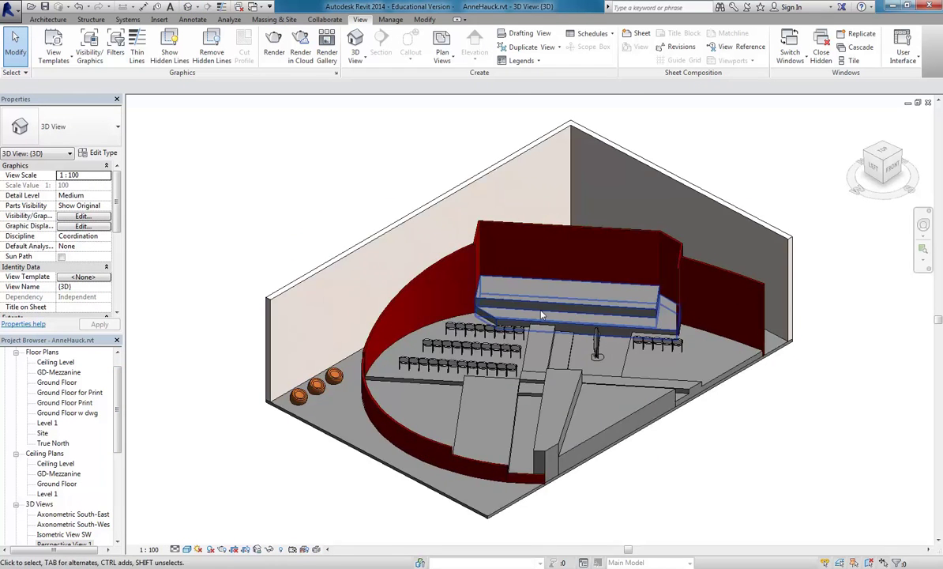
scroll(600, 340, up, 3)
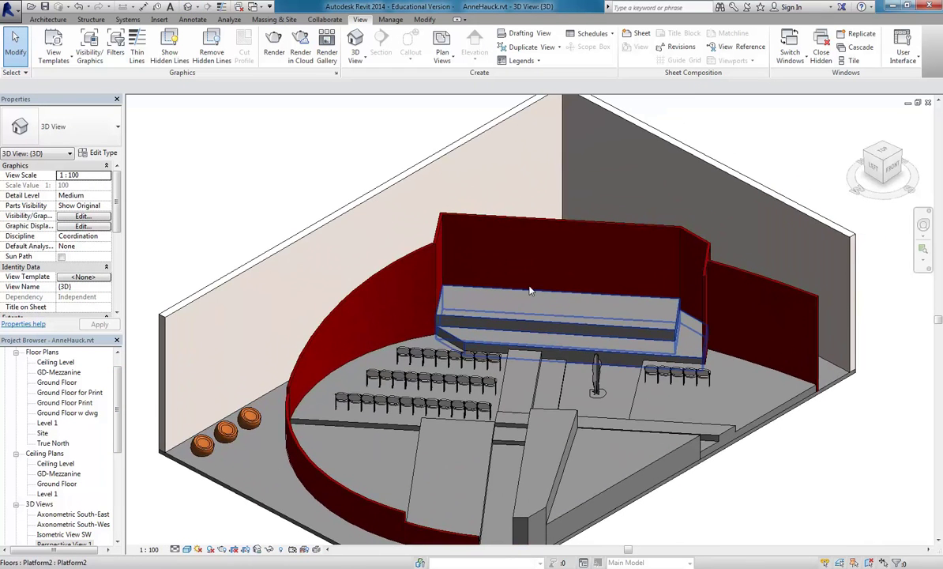
middle_drag(531, 290, 492, 293)
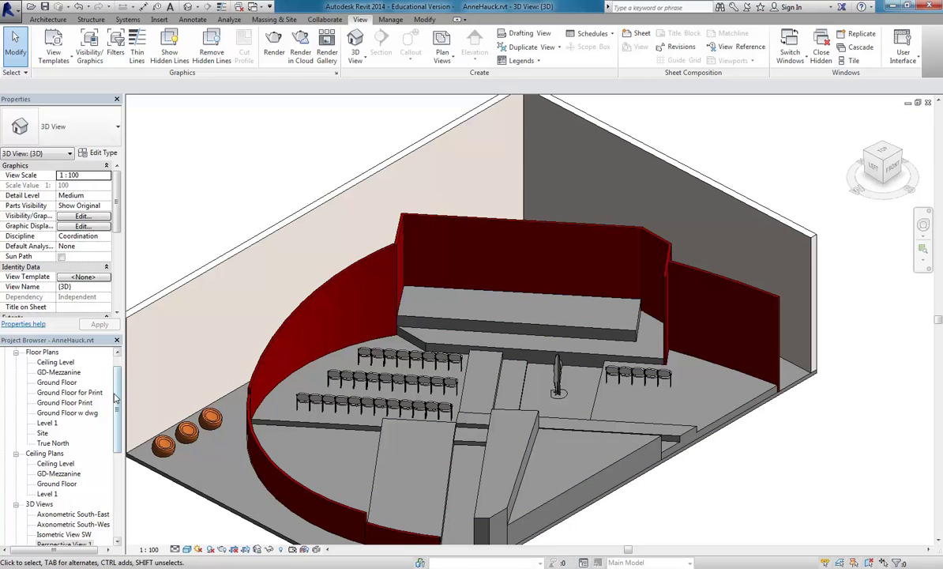
double_click(57, 383)
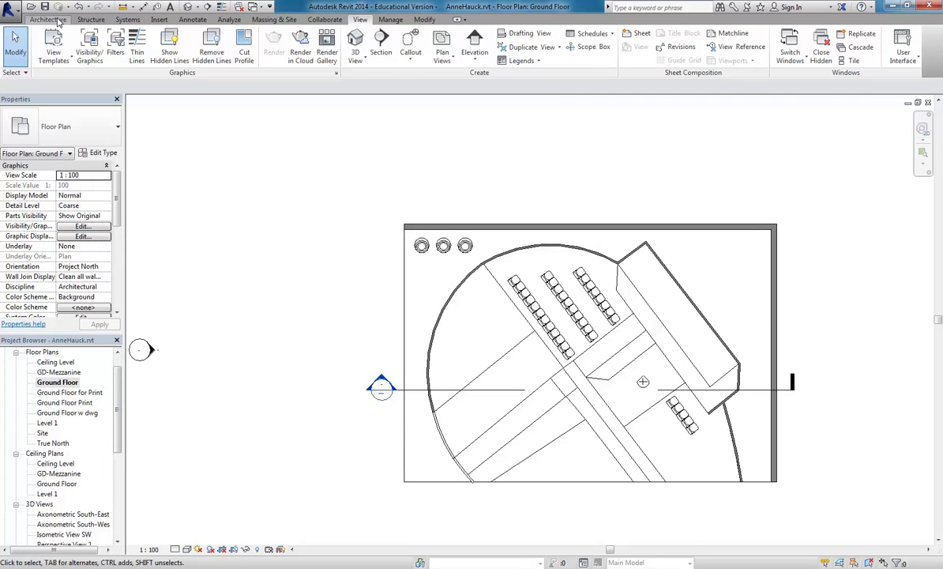
Start the Wall tool with the Generic 100mm Wall type.
click(49, 19)
click(45, 39)
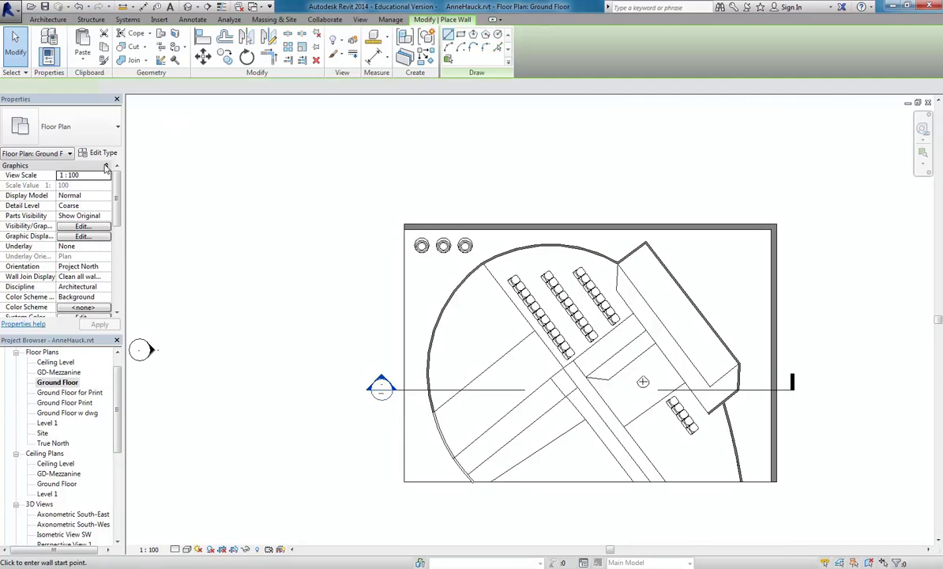
click(71, 126)
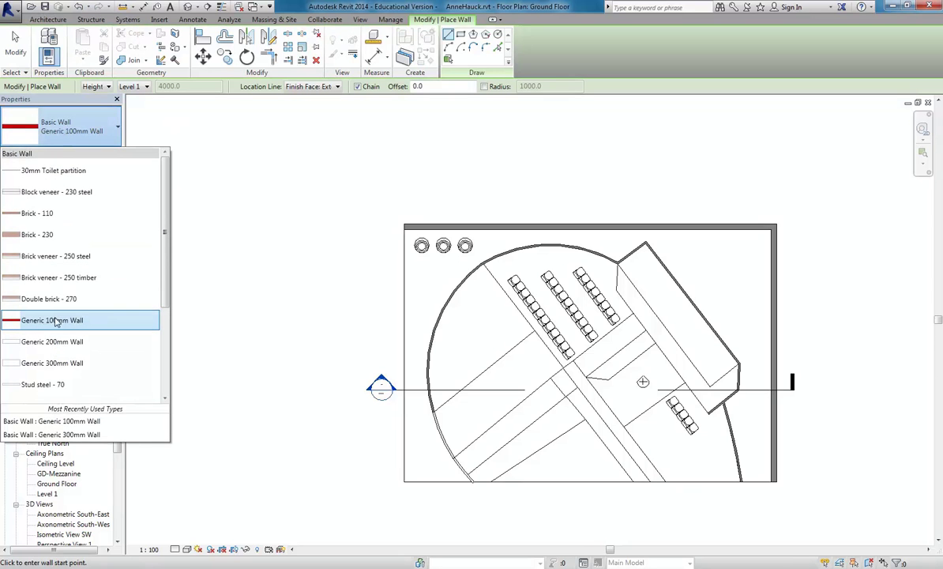
click(52, 320)
Draw a short wall from the curved red wall to the left outer wall.
scroll(584, 443, up, 3)
scroll(564, 458, down, 4)
middle_drag(368, 474, 462, 454)
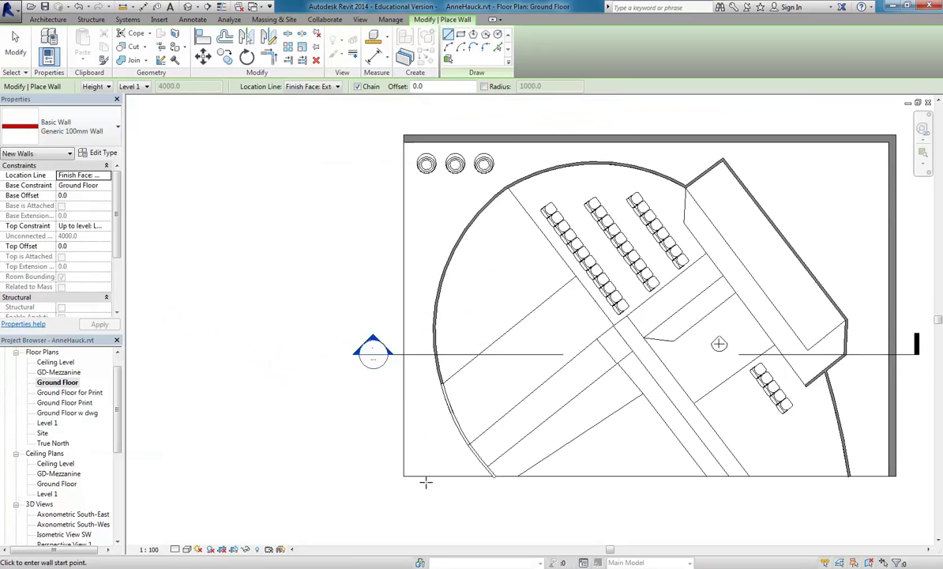
middle_drag(443, 202, 455, 265)
scroll(455, 265, up, 2)
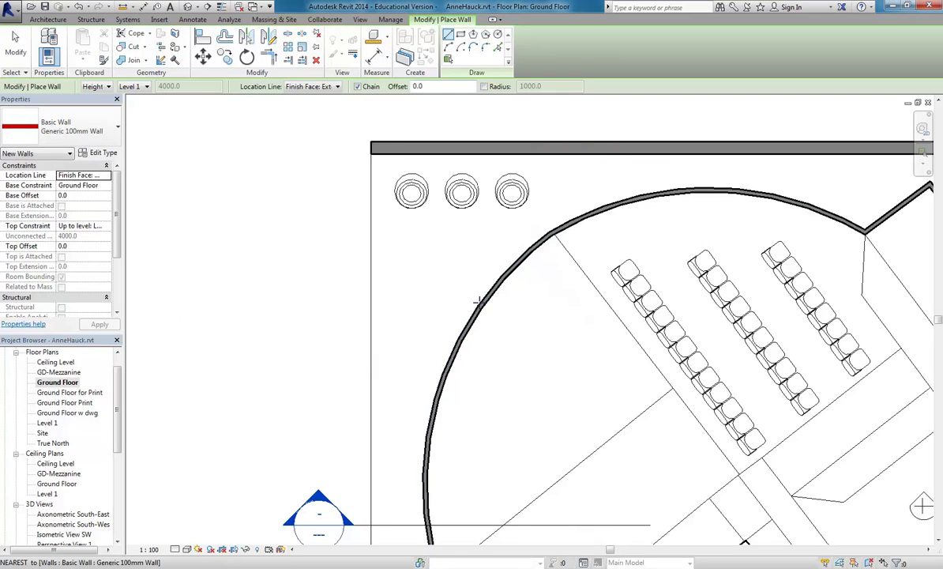
click(479, 301)
click(368, 300)
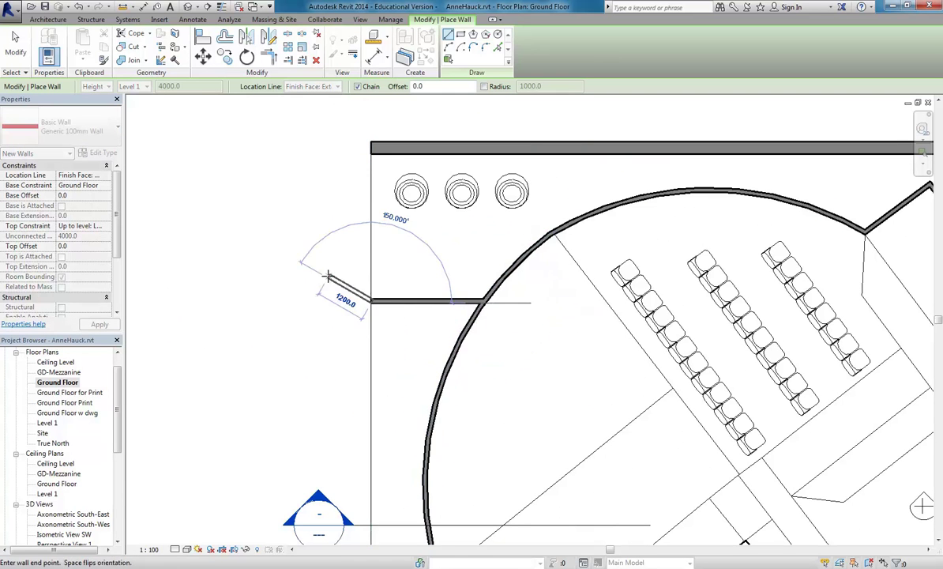
key(Escape)
key(Escape)
Return to the default {3D} view and select the newly drawn wall.
click(187, 7)
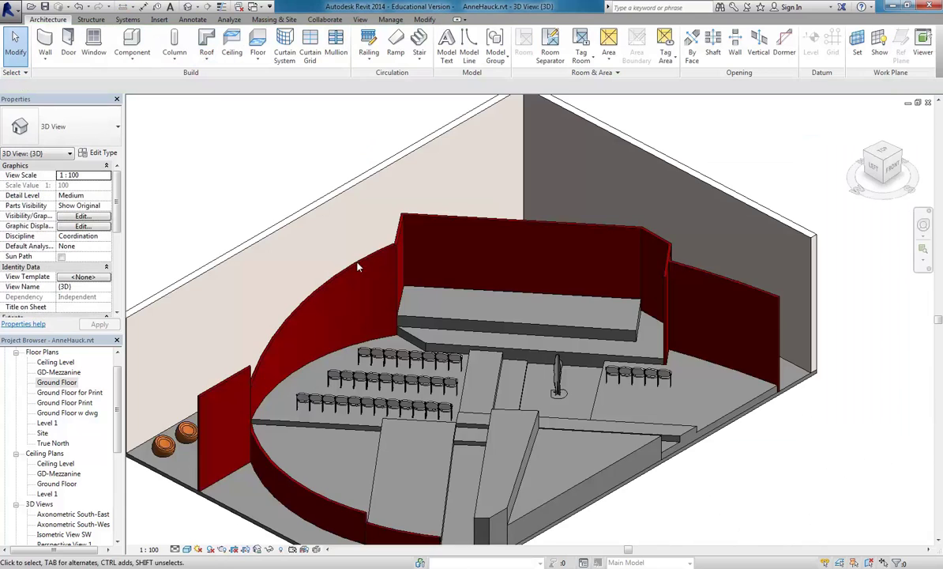
scroll(396, 345, up, 5)
click(401, 338)
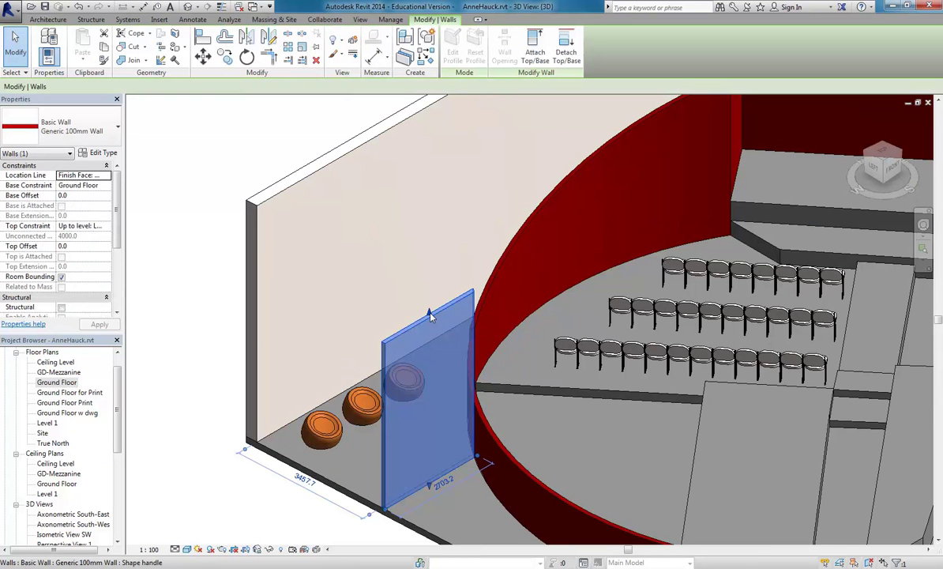
Duplicate the wall's type as 'Generic 100mm Wall Grey'.
click(101, 154)
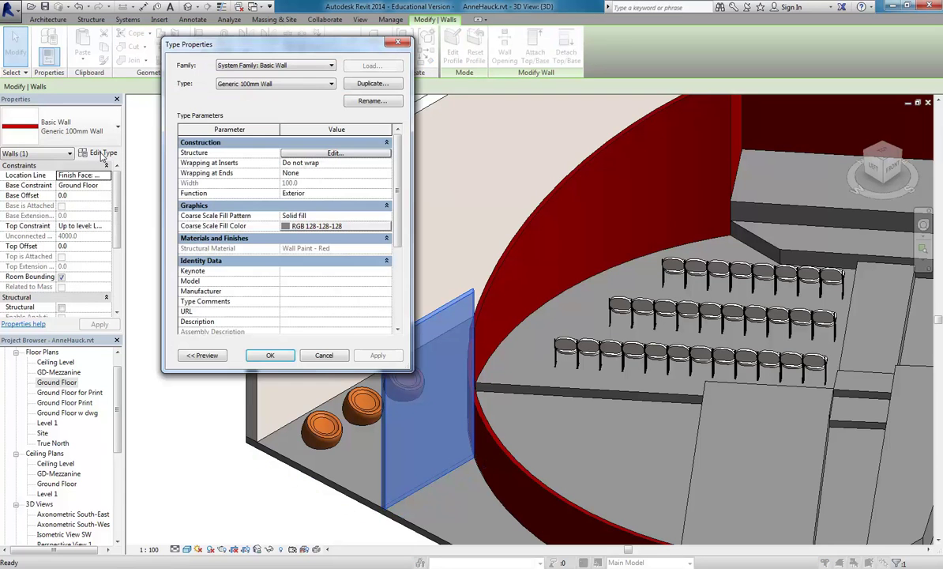
drag(269, 49, 345, 70)
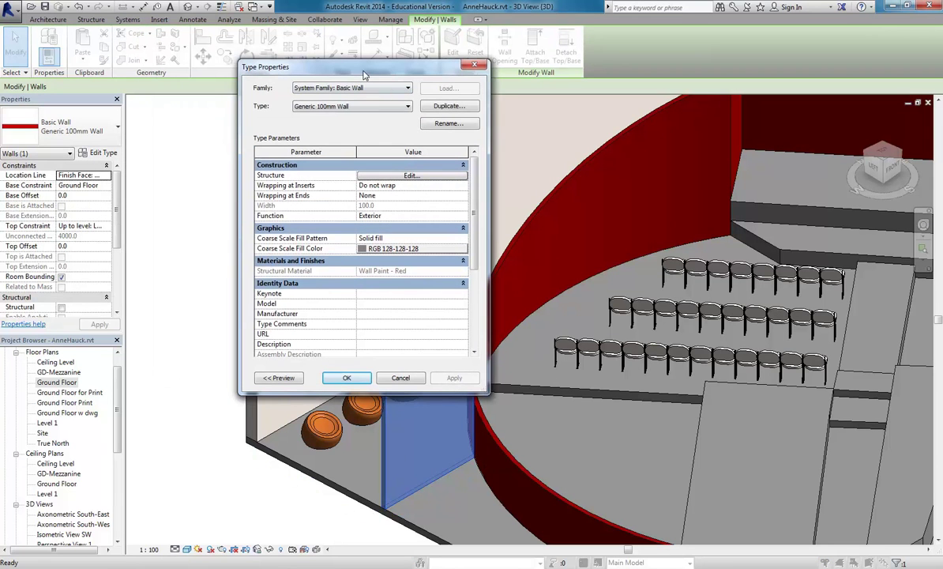
click(439, 109)
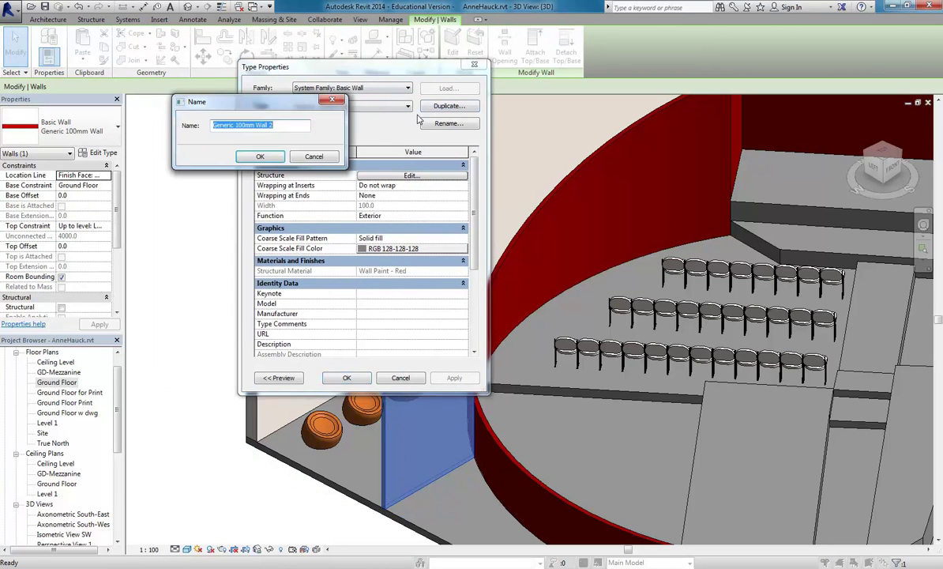
click(281, 128)
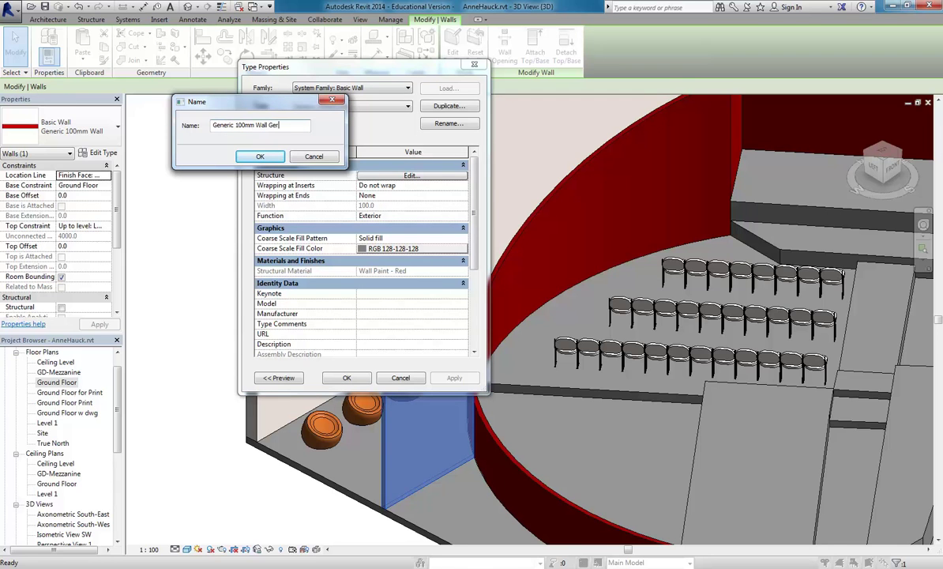
click(259, 156)
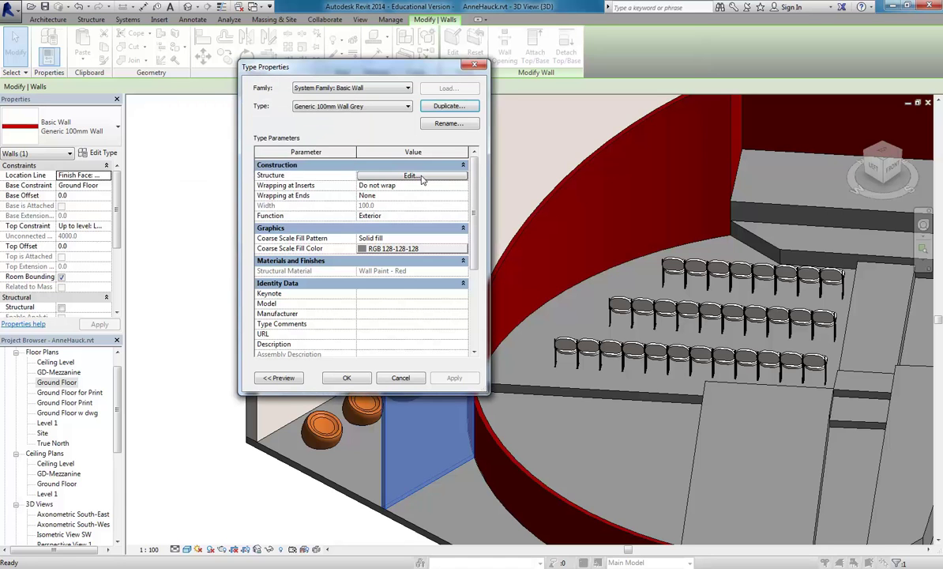
Set the structure layer material to Finish and apply the grey wall type.
click(394, 175)
click(331, 184)
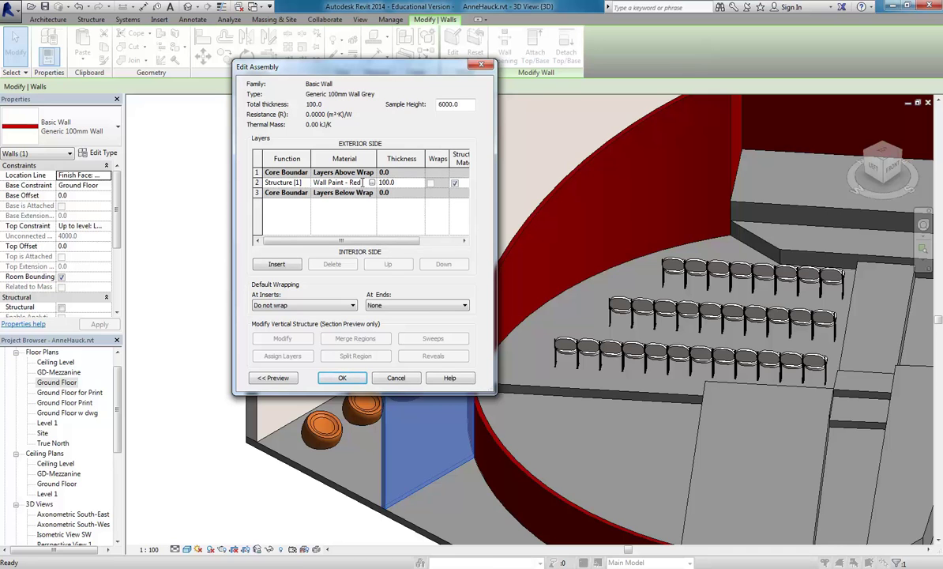
click(371, 183)
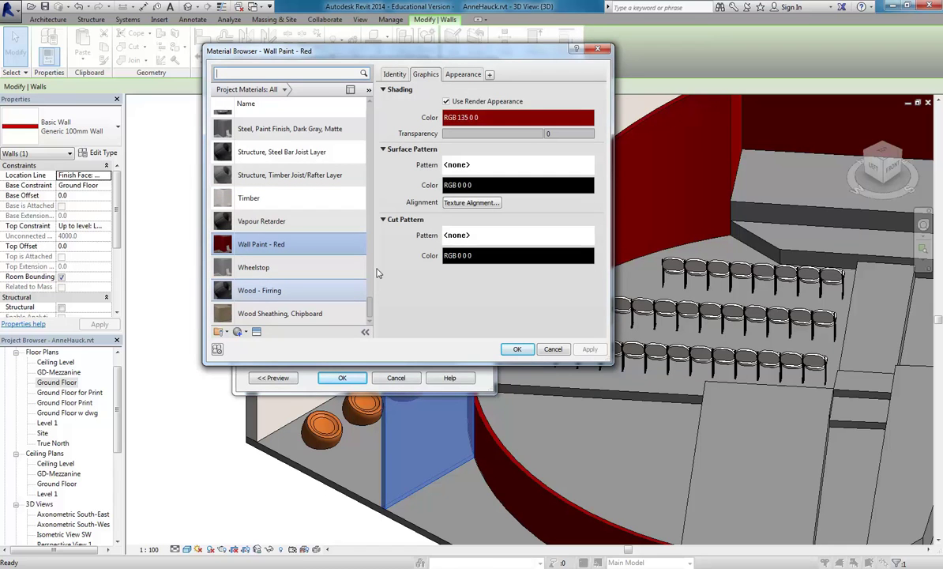
drag(370, 306, 370, 187)
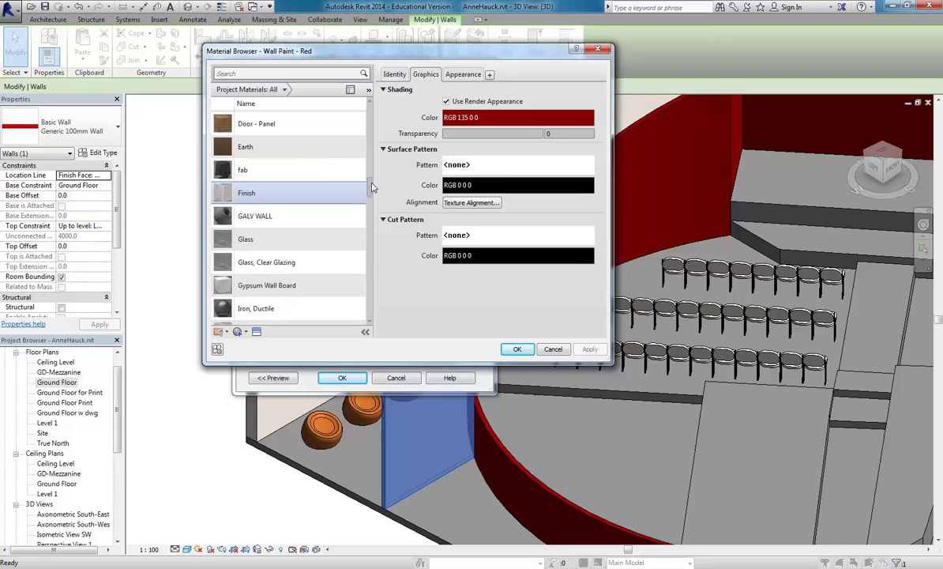
click(267, 194)
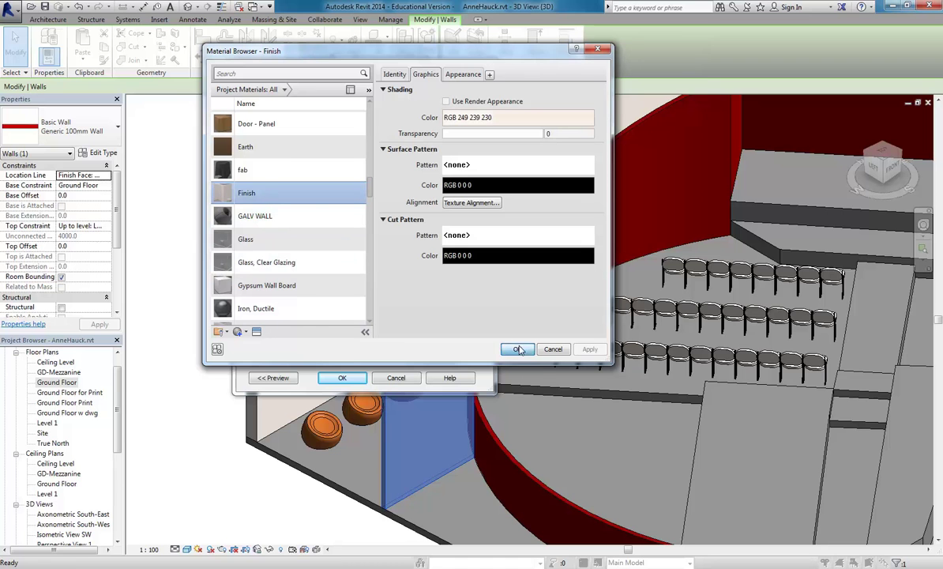
click(517, 349)
click(361, 379)
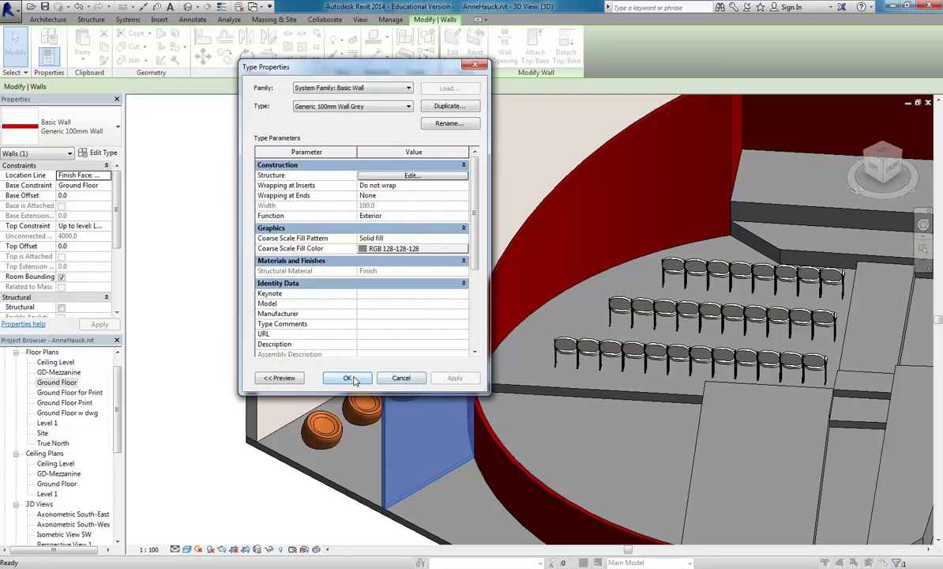
click(348, 378)
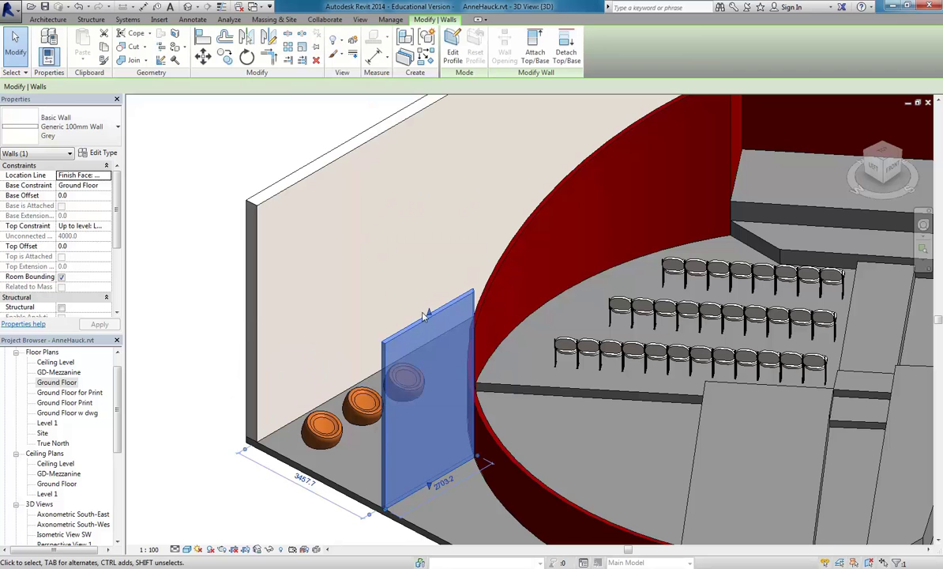
Lower the top of the new grey wall and deselect it.
drag(429, 312, 436, 390)
key(Escape)
shift+middle_drag(406, 270, 371, 269)
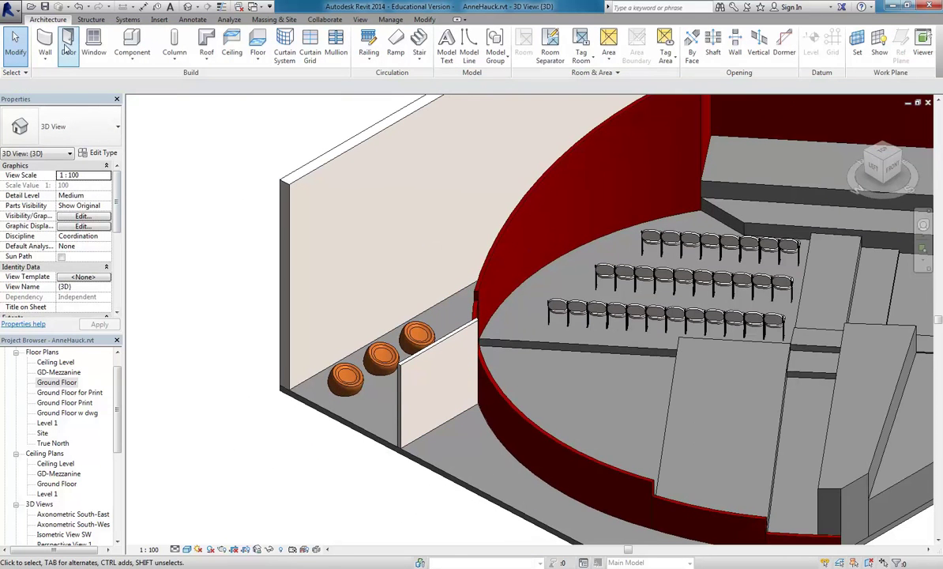
Begin another Generic 100mm Wall Grey wall, then cancel it after placing the start point.
click(45, 40)
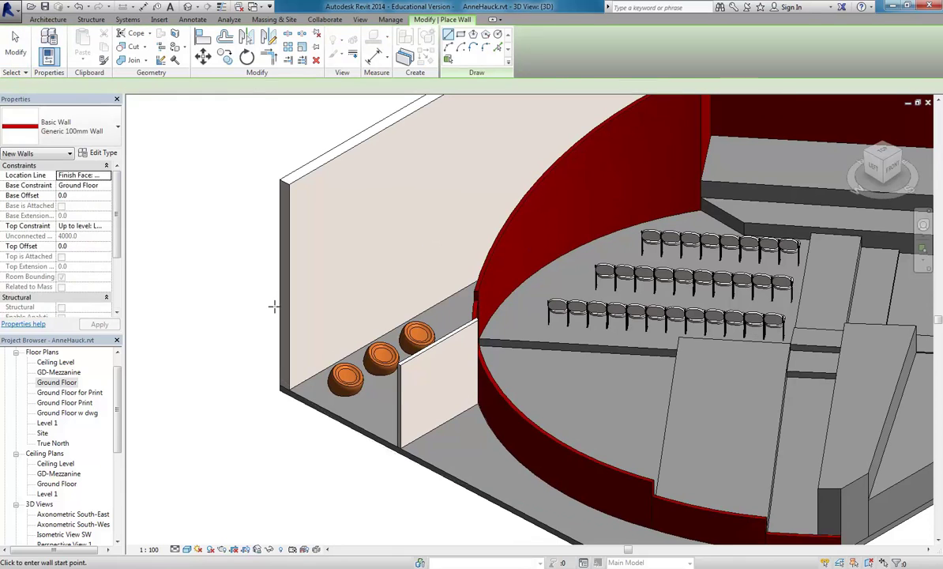
click(65, 129)
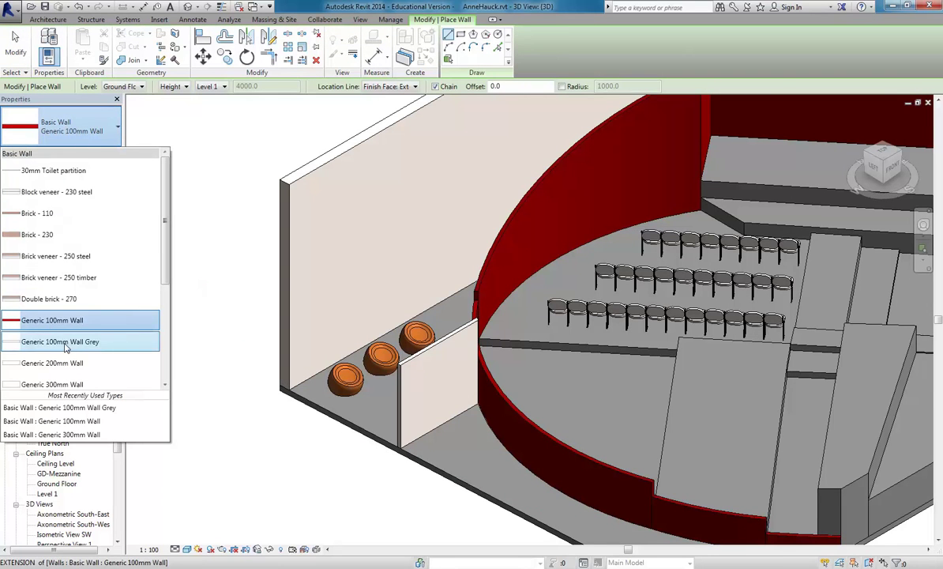
click(62, 342)
scroll(480, 383, up, 5)
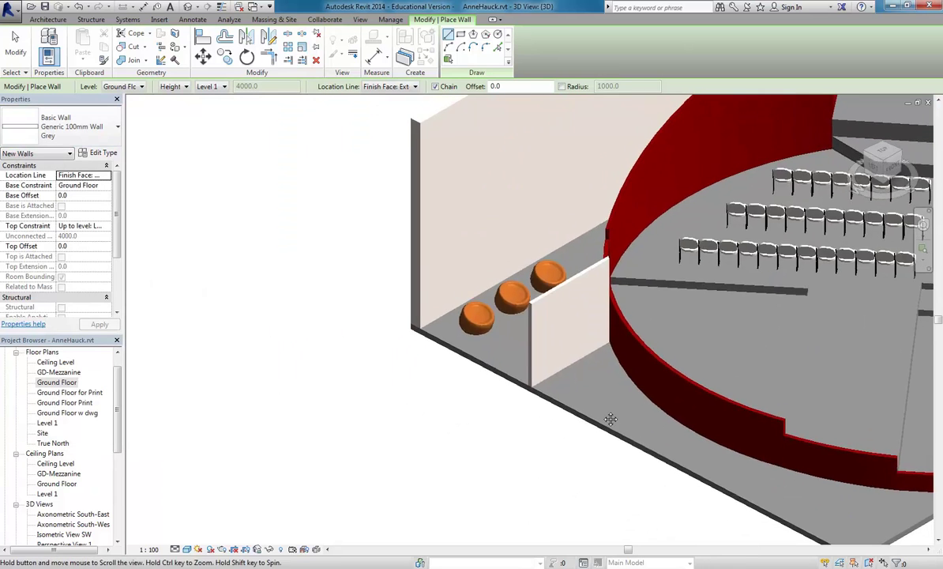
click(504, 348)
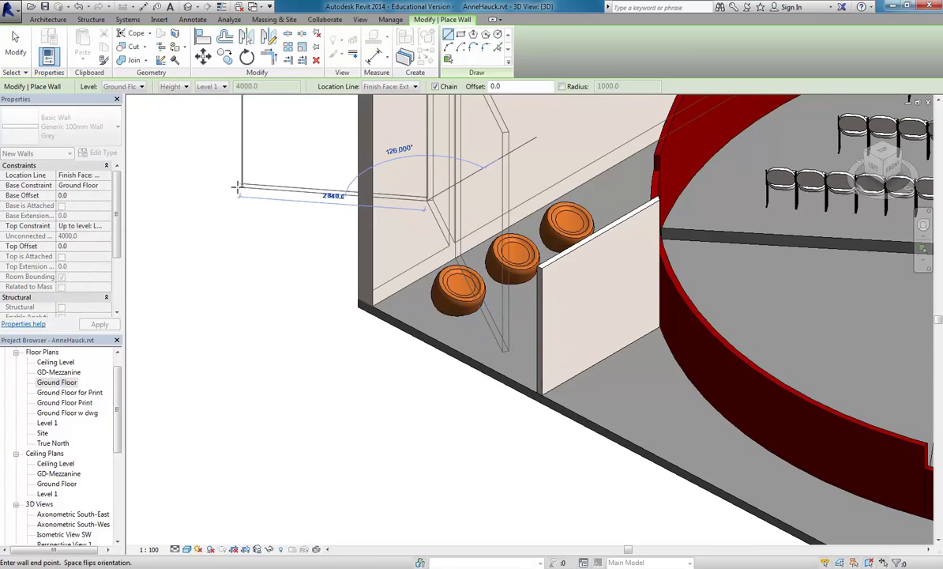
right_click(268, 199)
click(286, 207)
Rotate the thin freestanding wall, then select the angled wall beside the orange columns.
shift+middle_drag(285, 208, 260, 305)
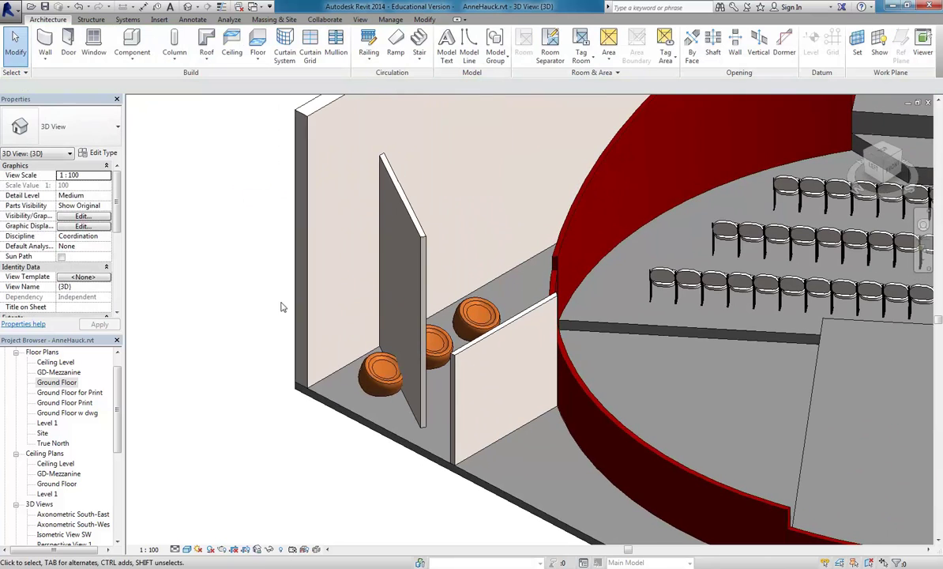
shift+middle_drag(398, 326, 371, 247)
click(369, 247)
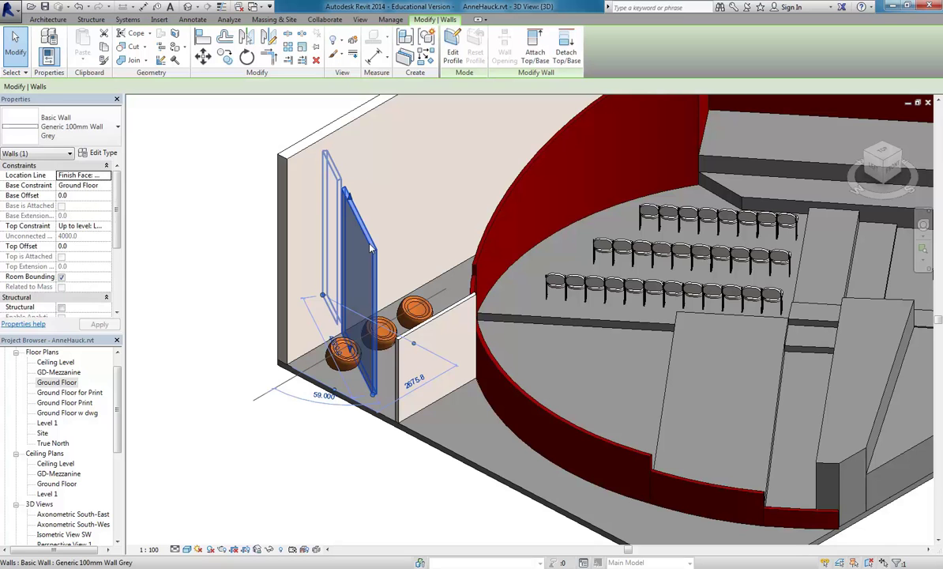
click(368, 248)
scroll(369, 248, down, 2)
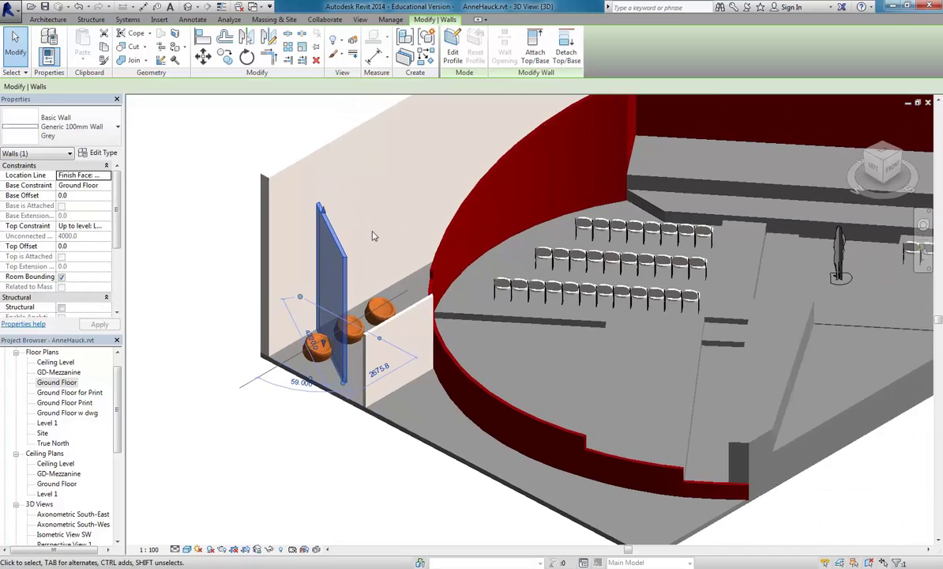
key(Escape)
middle_drag(369, 248, 356, 262)
click(307, 255)
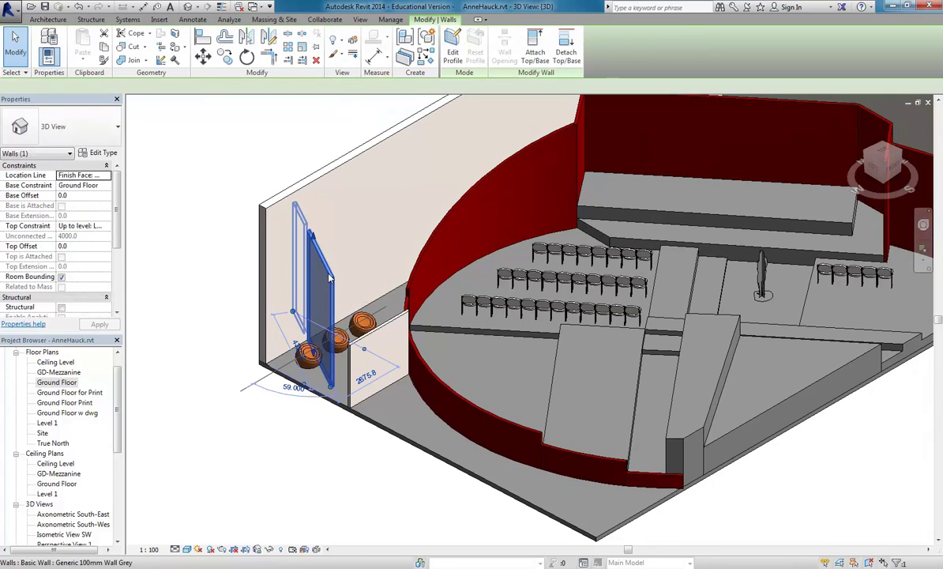
In the Ground Floor plan, centre on the diagonal wall crossing three columns and select it.
double_click(57, 382)
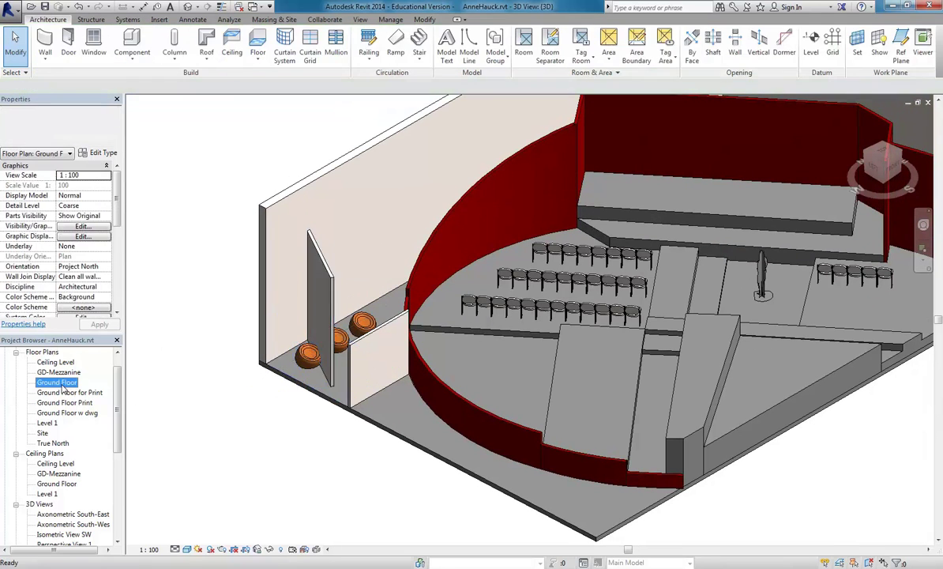
scroll(231, 326, down, 2)
key(Escape)
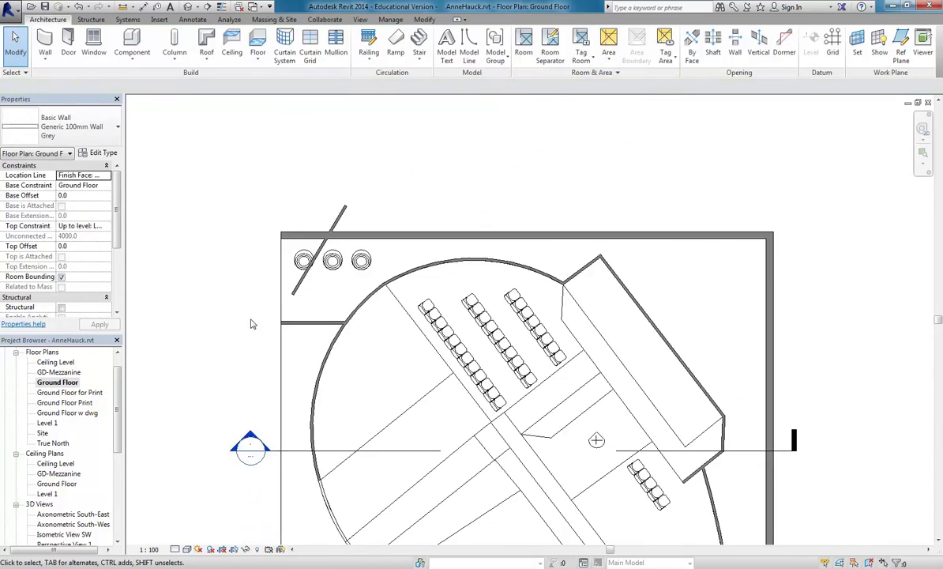
scroll(253, 324, down, 2)
middle_drag(212, 273, 199, 247)
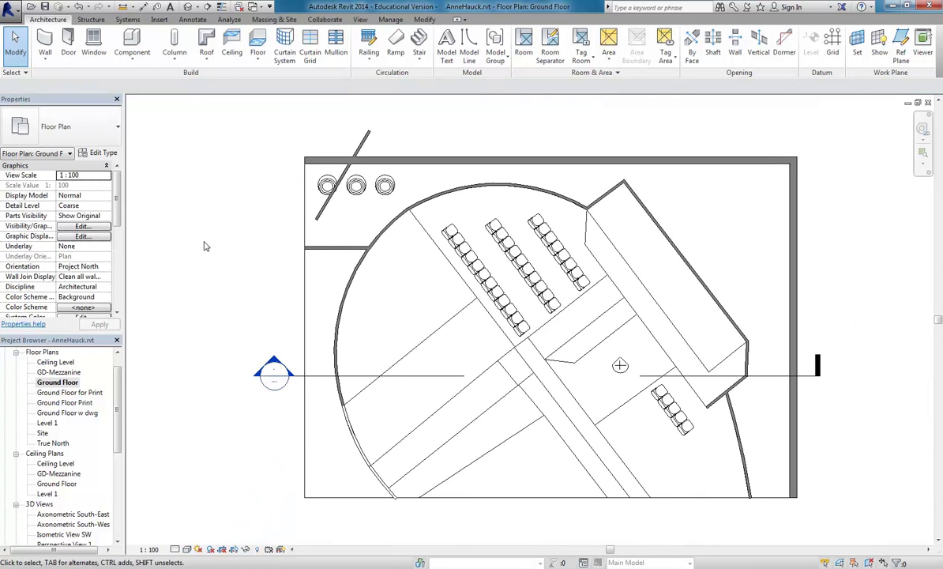
scroll(282, 112, up, 3)
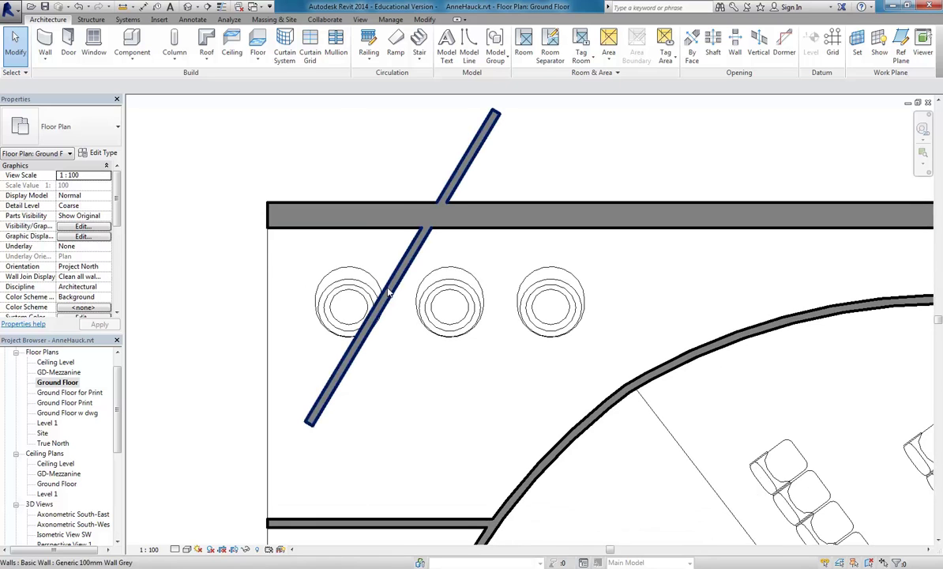
middle_drag(314, 294, 329, 286)
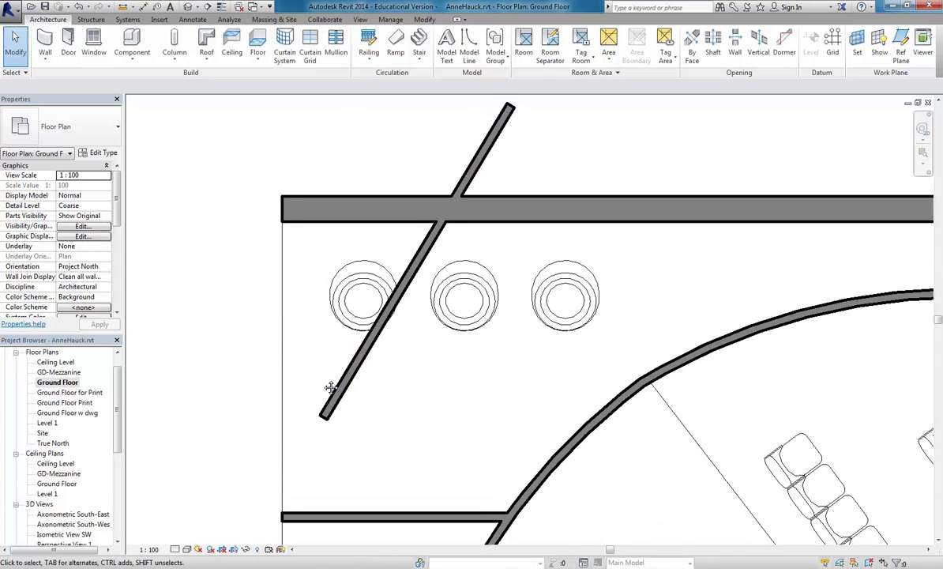
click(187, 548)
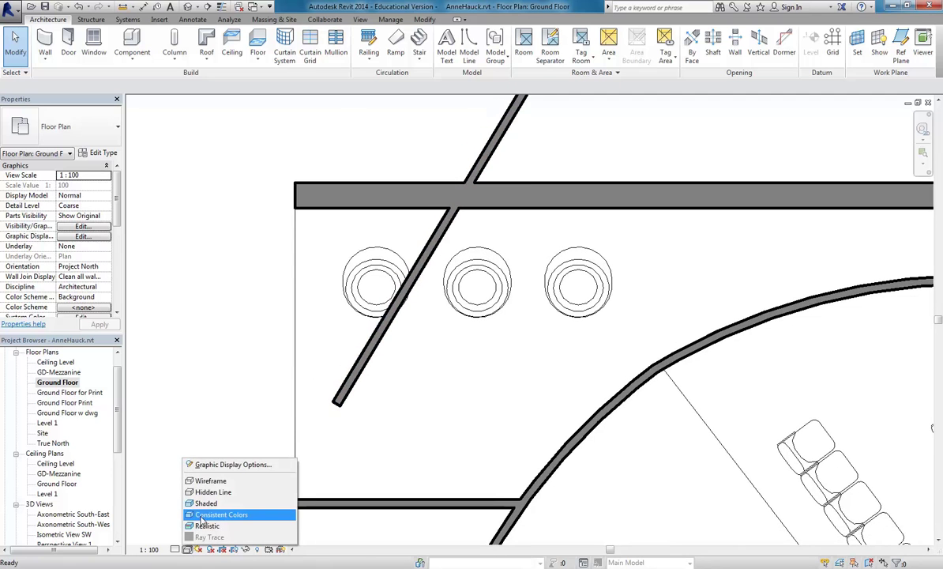
click(154, 439)
click(435, 247)
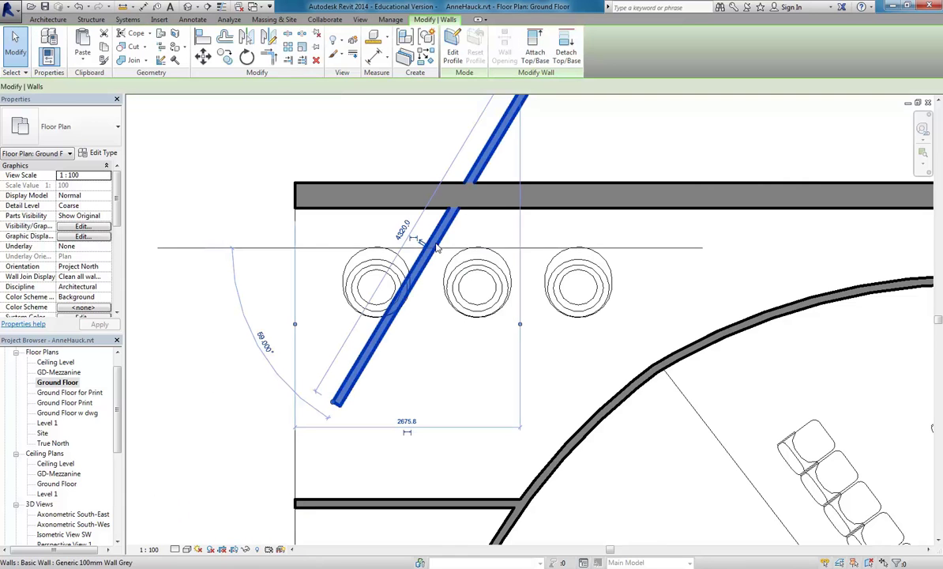
click(89, 155)
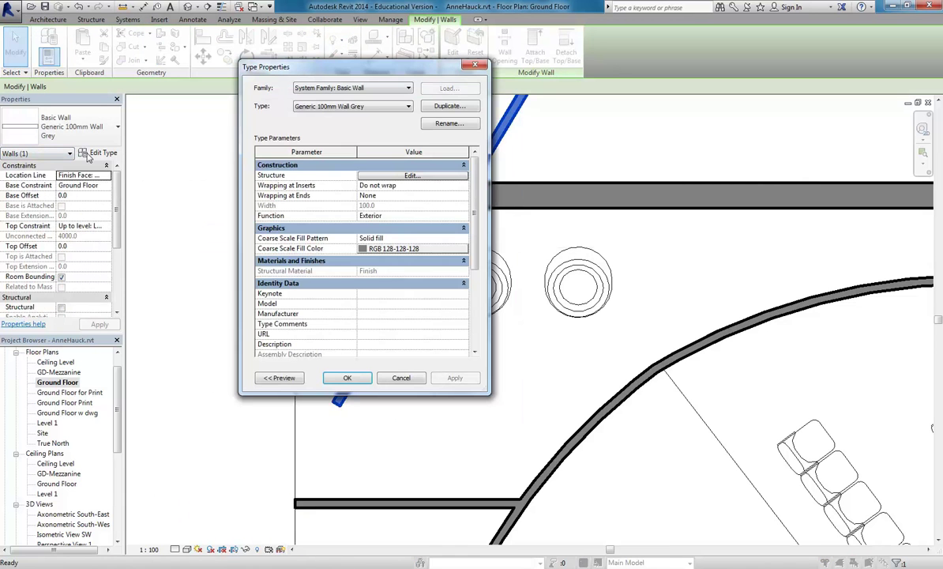
click(361, 175)
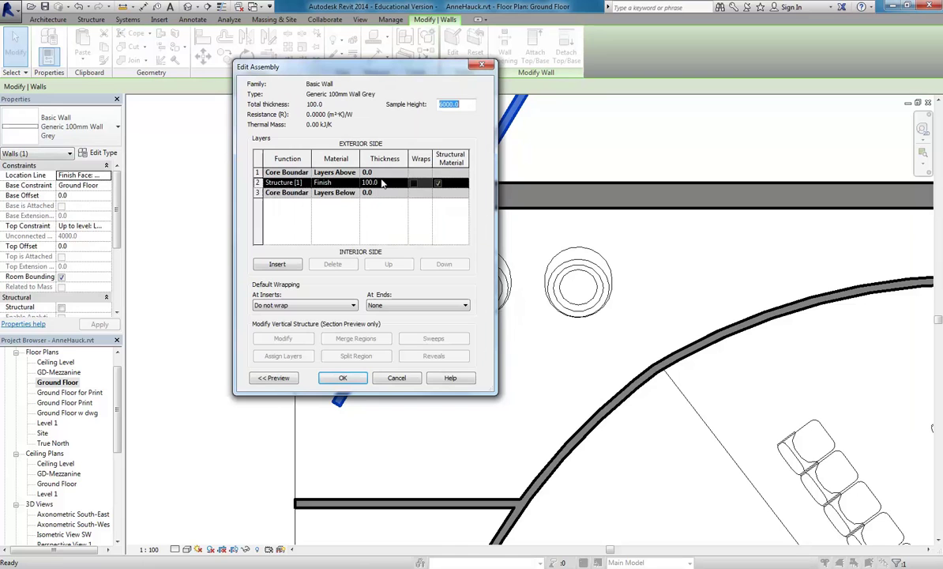
click(338, 184)
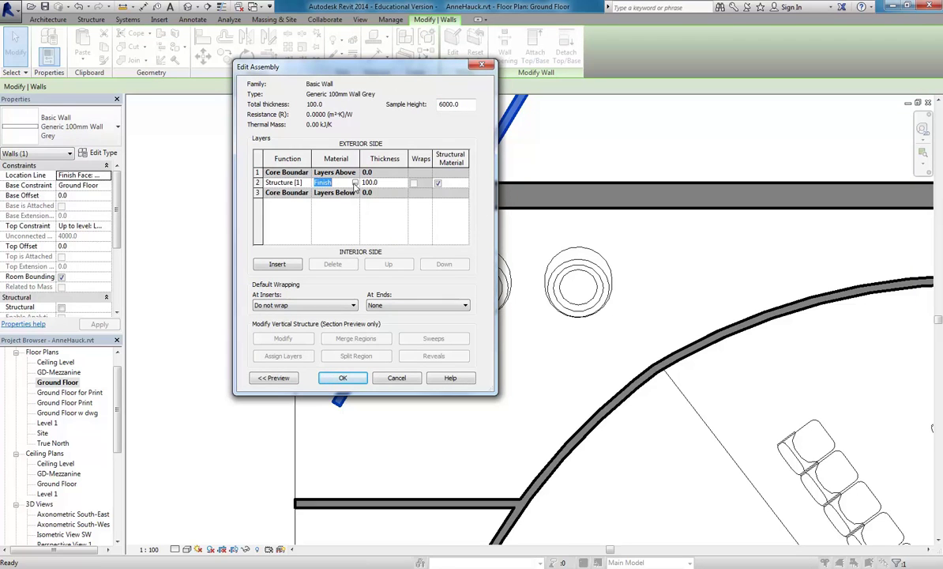
click(354, 183)
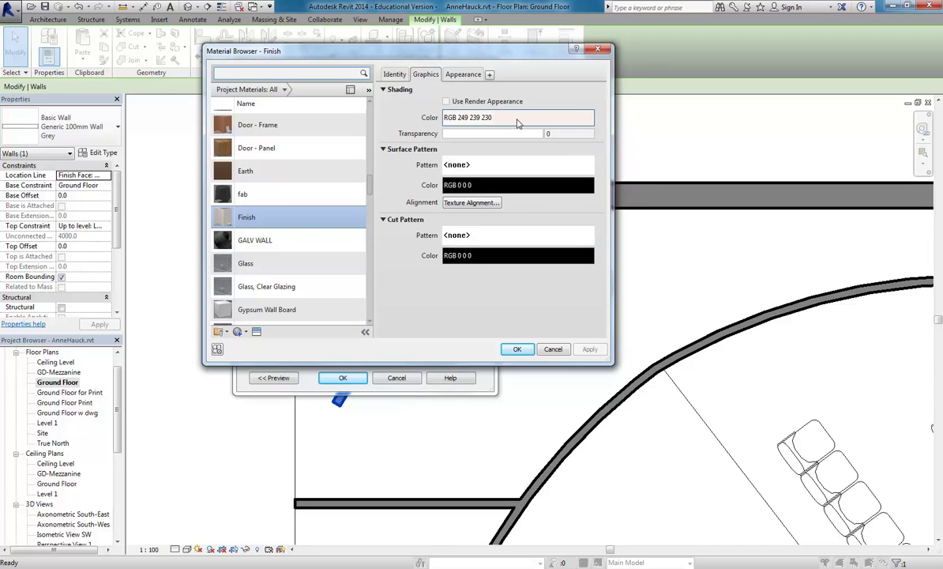
click(516, 348)
click(388, 380)
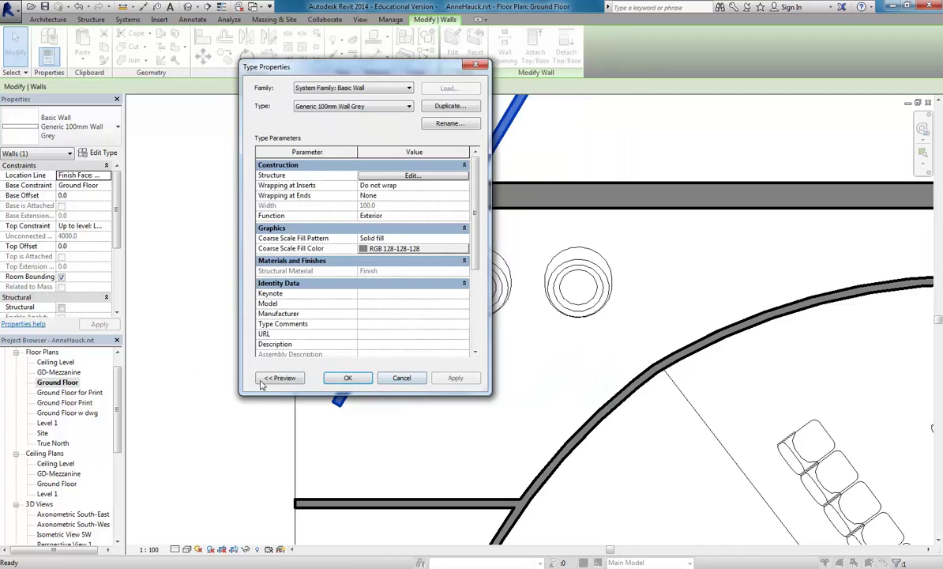
click(399, 377)
middle_drag(202, 398, 263, 288)
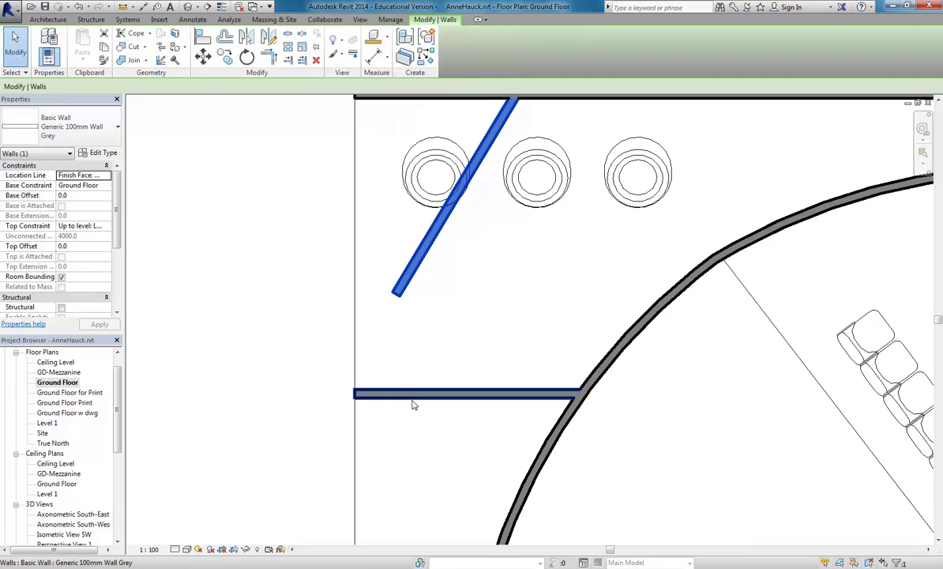
Zoom to the curved wall junction and select the 2703.2-long horizontal grey wall.
click(586, 388)
middle_drag(541, 269, 476, 303)
right_click(52, 124)
key(Escape)
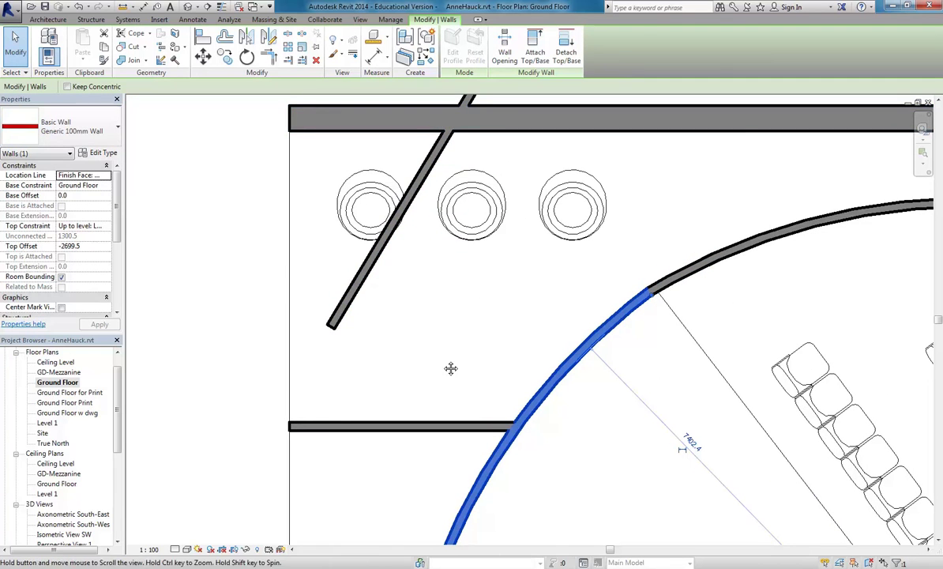
click(446, 378)
scroll(531, 438, up, 3)
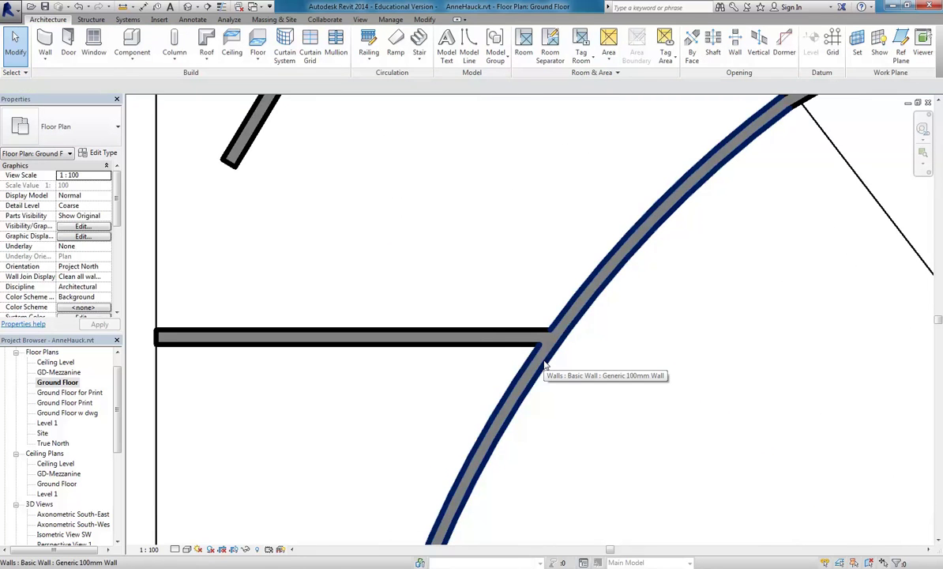
scroll(414, 221, down, 1)
middle_drag(415, 225, 455, 284)
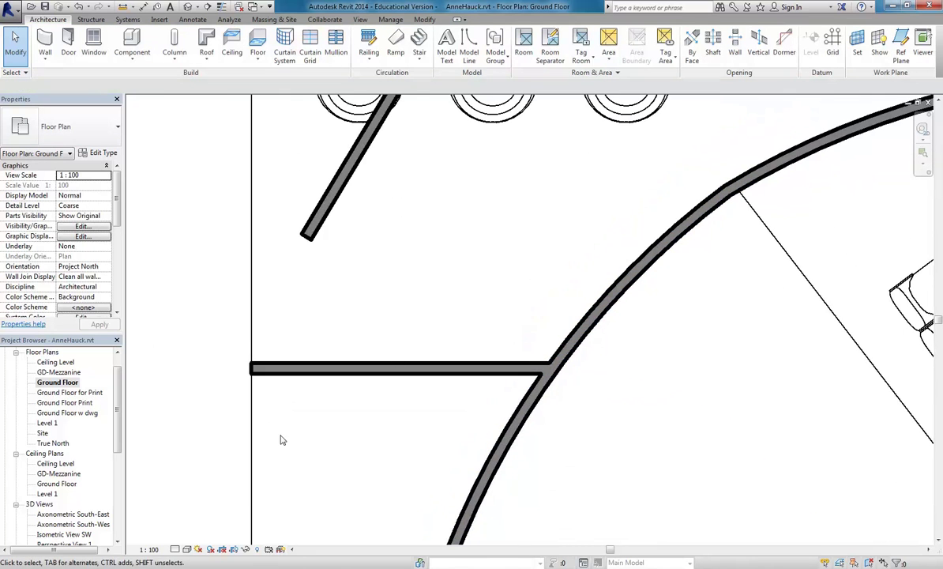
click(360, 370)
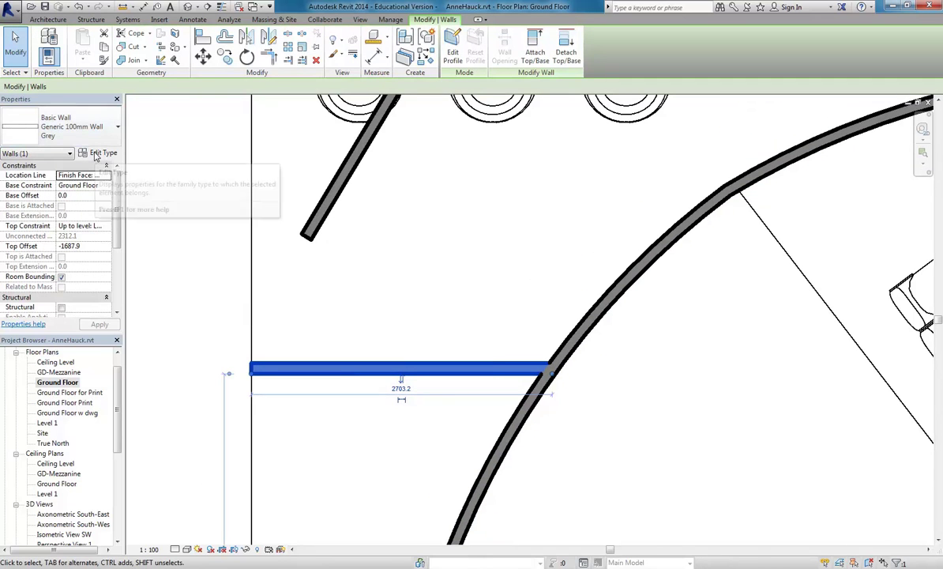
click(95, 154)
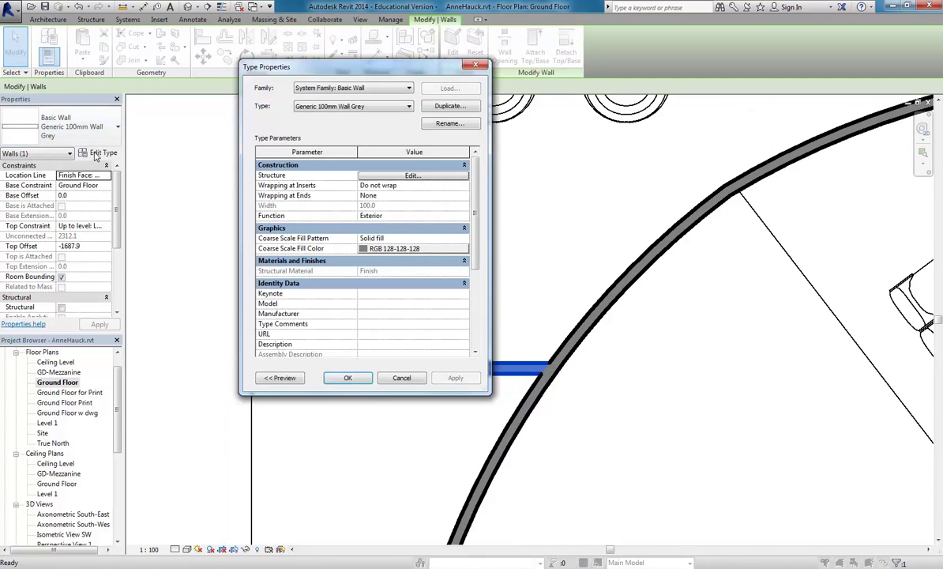
click(383, 238)
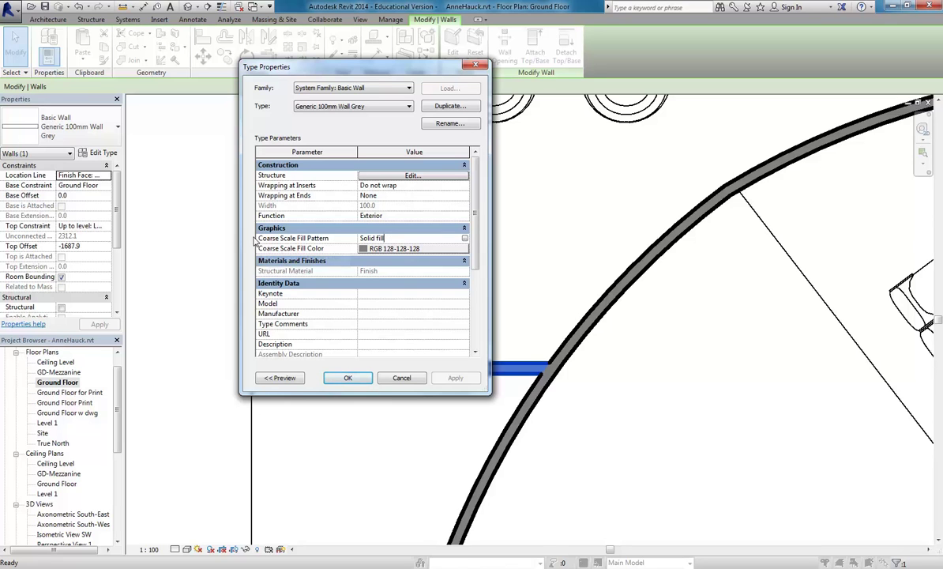
click(340, 379)
key(Escape)
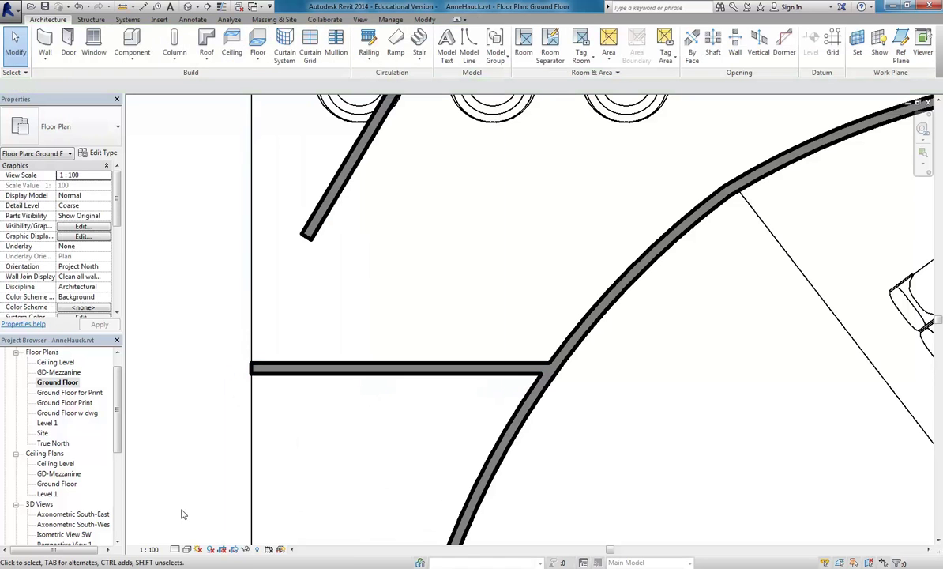
Display the Ground Floor plan at Fine detail in Shaded visual style.
click(176, 549)
click(176, 549)
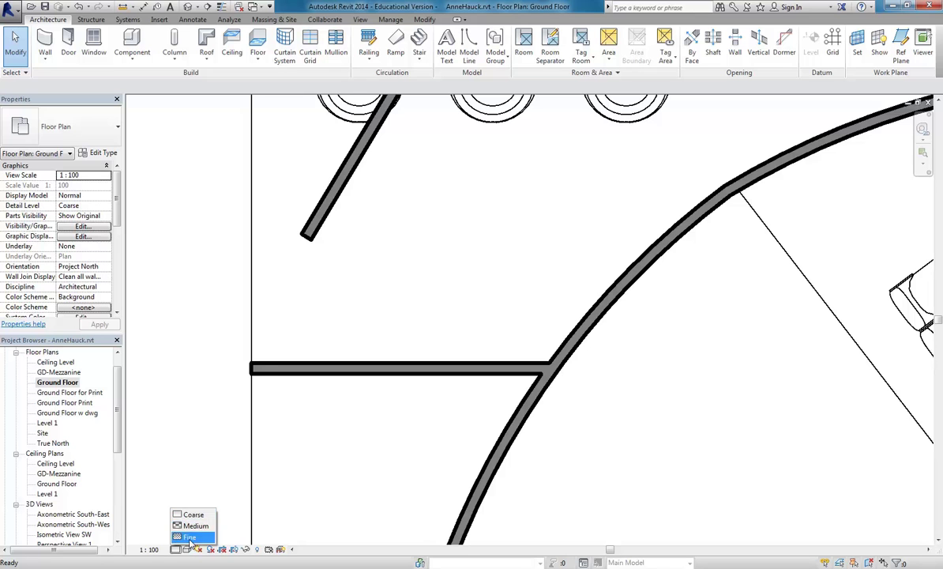
click(190, 537)
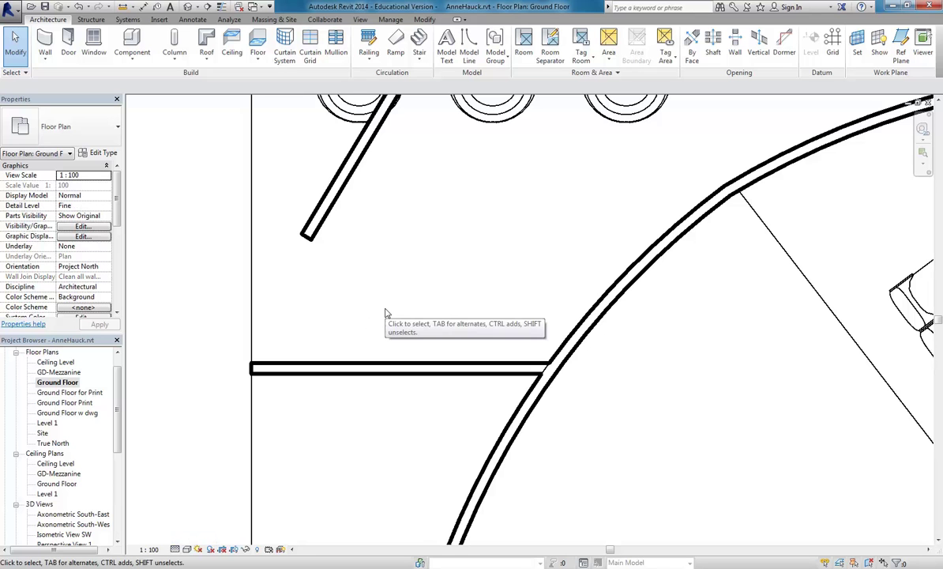
scroll(386, 312, down, 4)
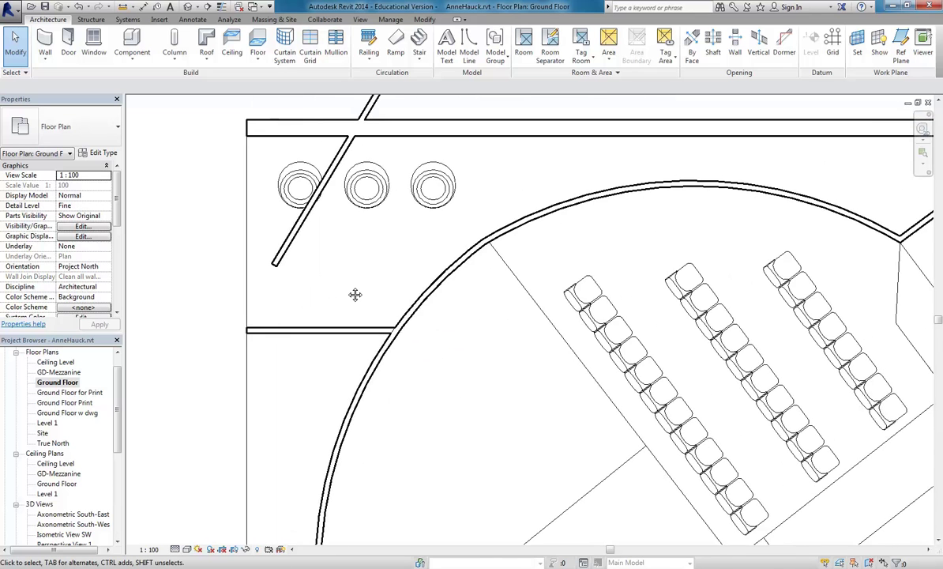
scroll(345, 291, up, 2)
click(187, 549)
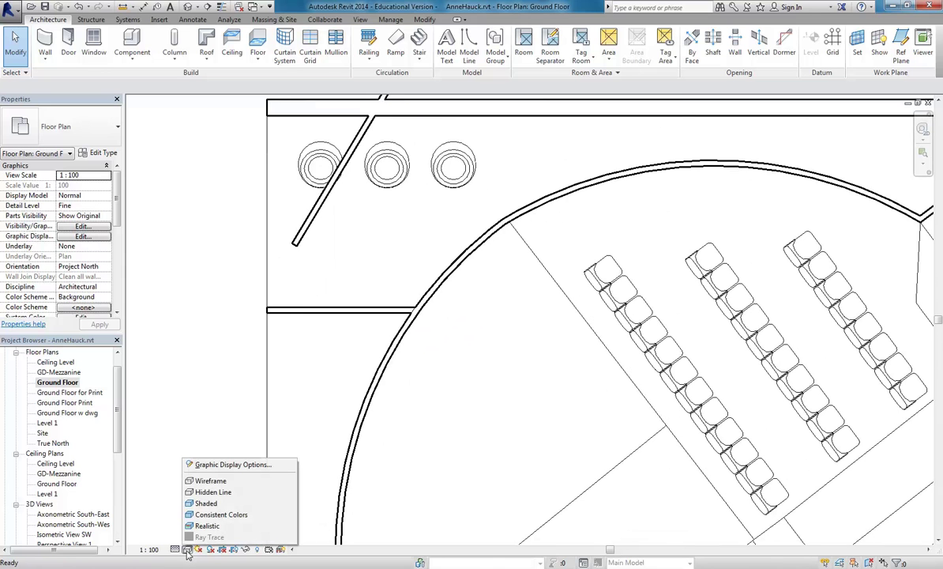
click(207, 503)
Delete the short diagonal wall at the plan's top-left corner.
scroll(407, 276, up, 3)
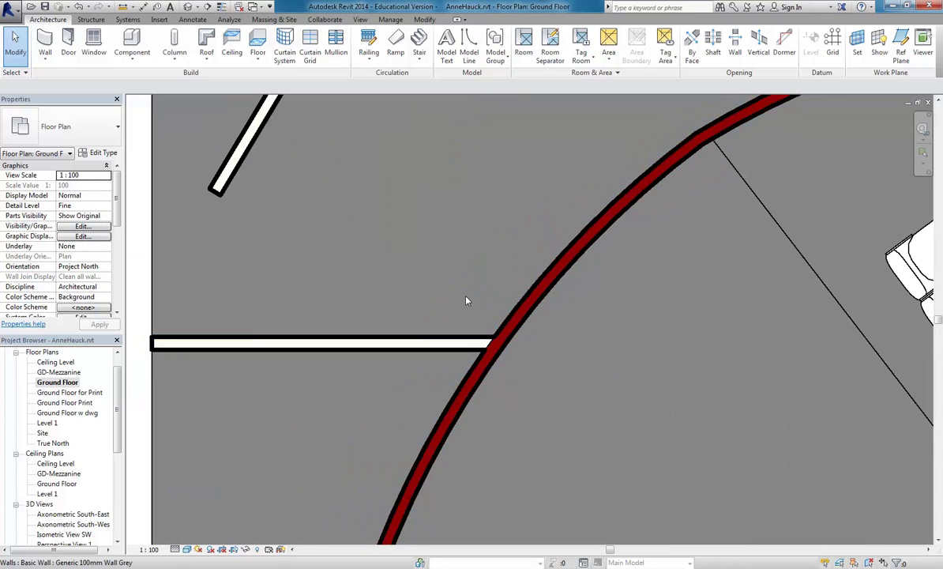
scroll(415, 247, down, 2)
scroll(393, 316, up, 1)
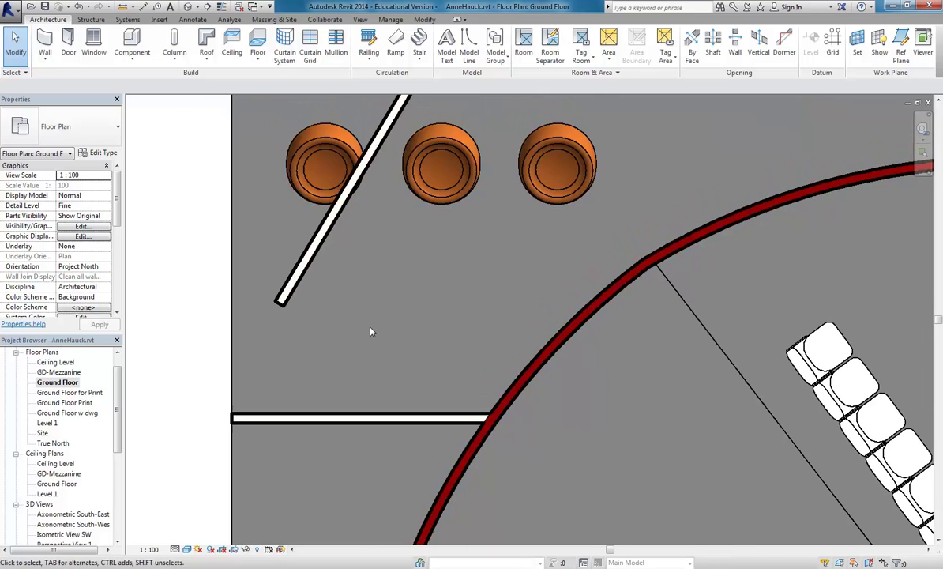
click(175, 549)
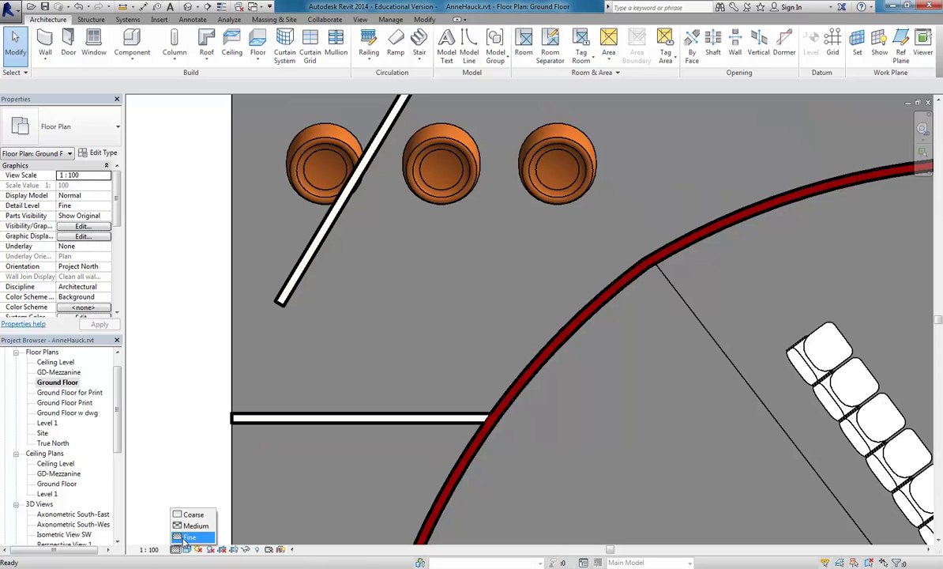
scroll(210, 276, down, 3)
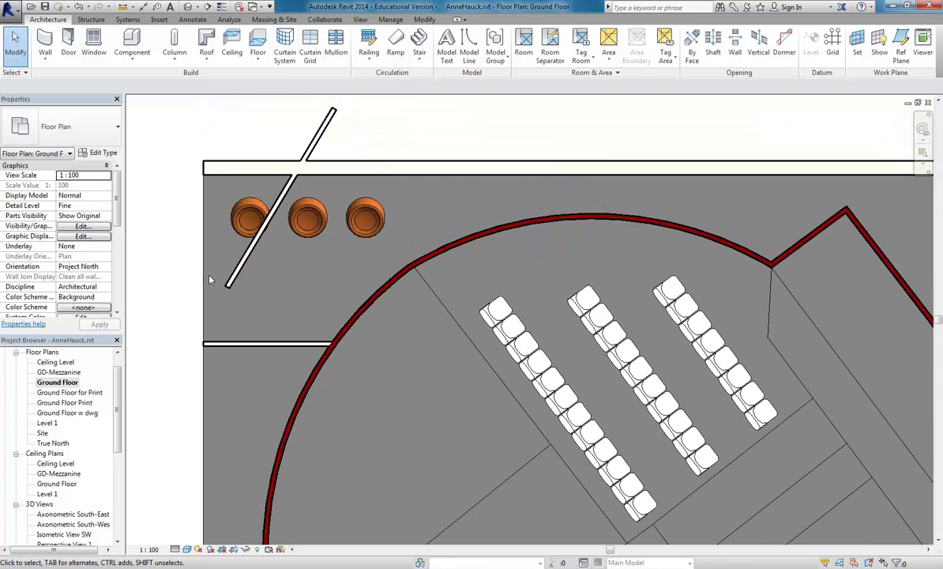
scroll(224, 348, down, 1)
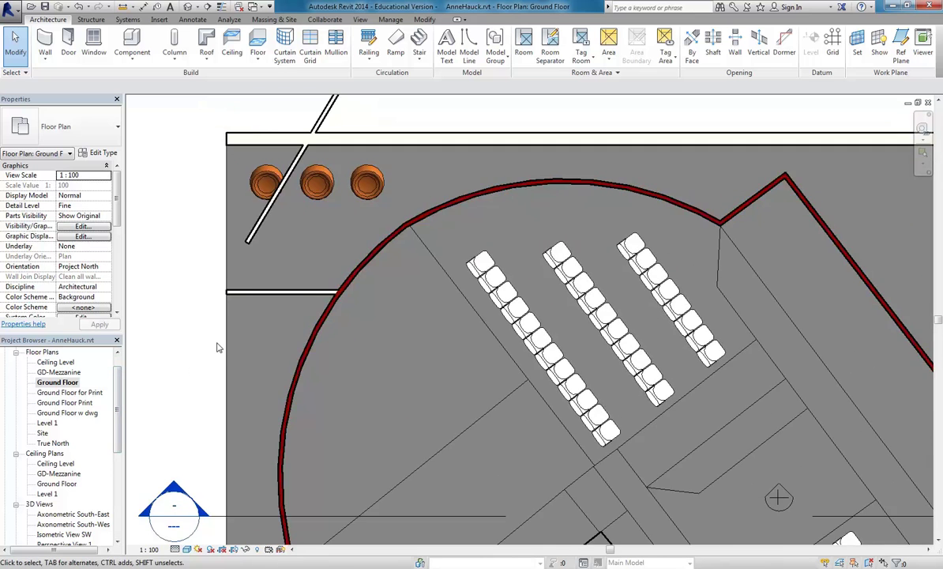
scroll(218, 347, down, 1)
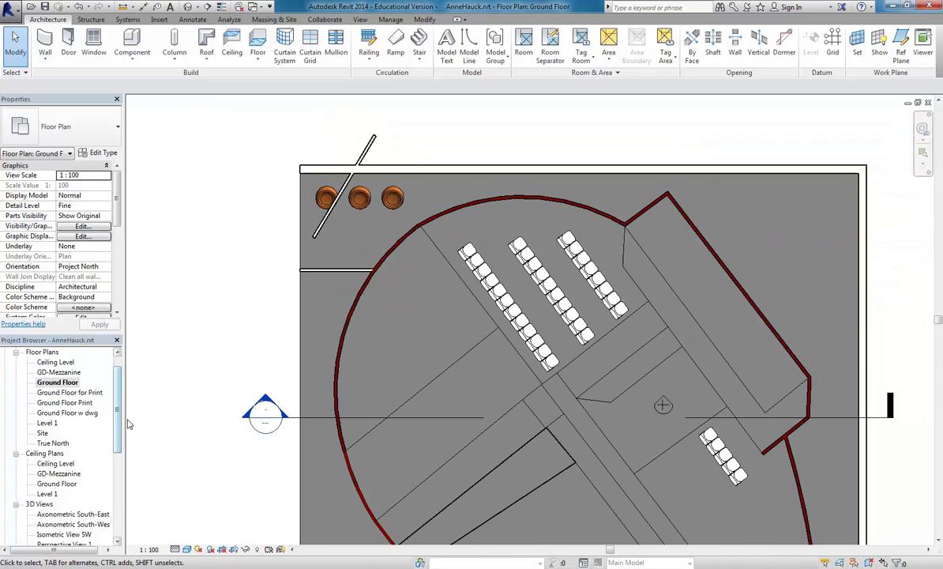
scroll(229, 332, down, 1)
click(306, 188)
key(Delete)
middle_drag(240, 196, 256, 216)
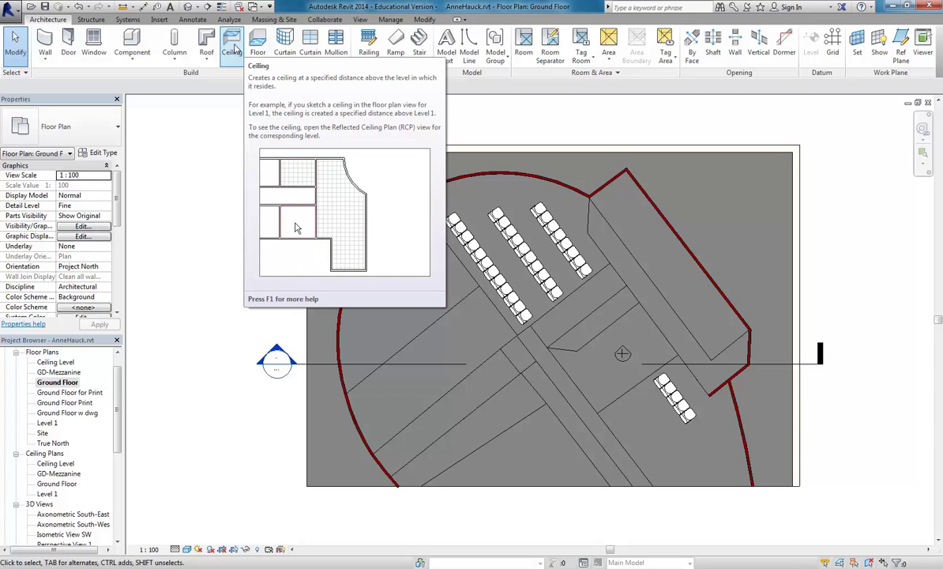
Start a Compound Ceiling Plain on Ground Floor in Sketch Ceiling mode.
click(231, 55)
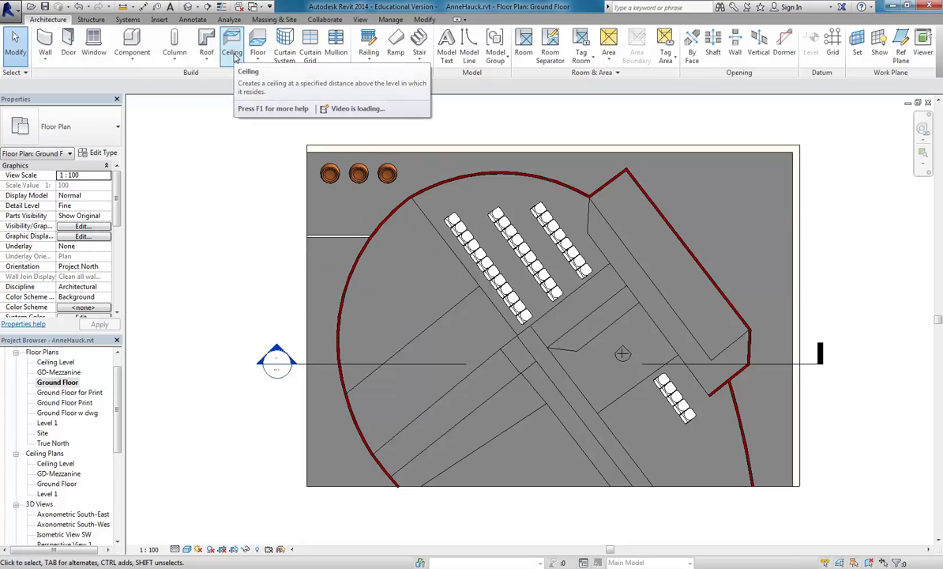
click(233, 57)
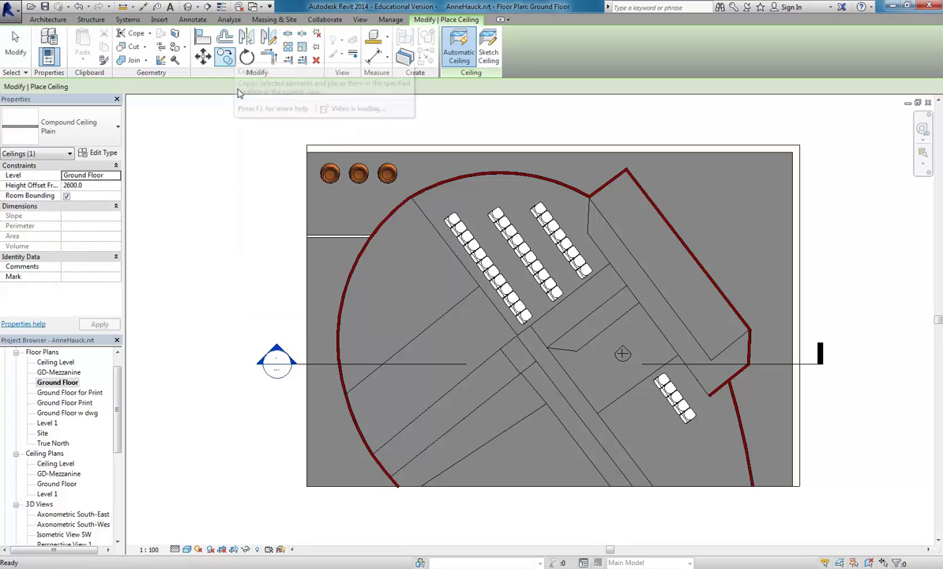
middle_drag(232, 257, 281, 254)
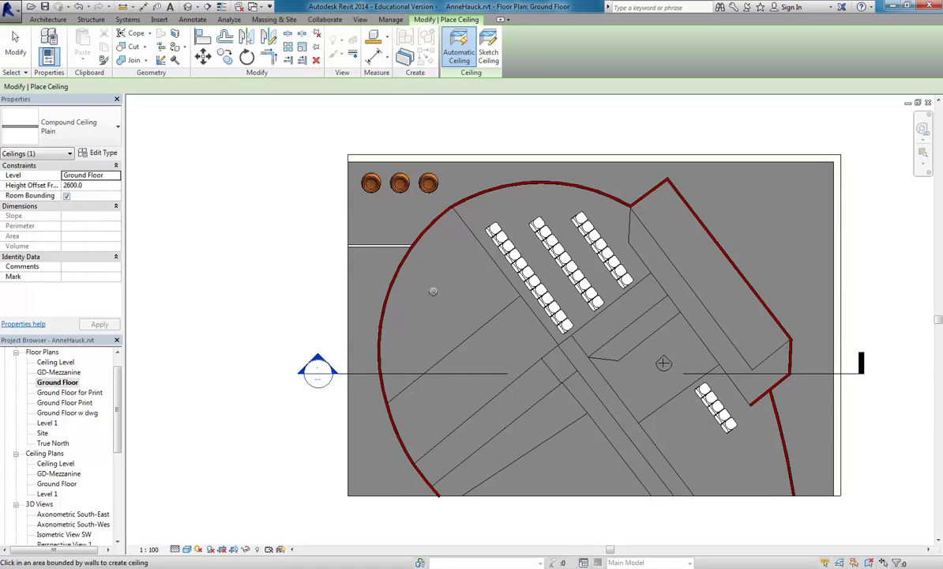
middle_drag(437, 291, 432, 285)
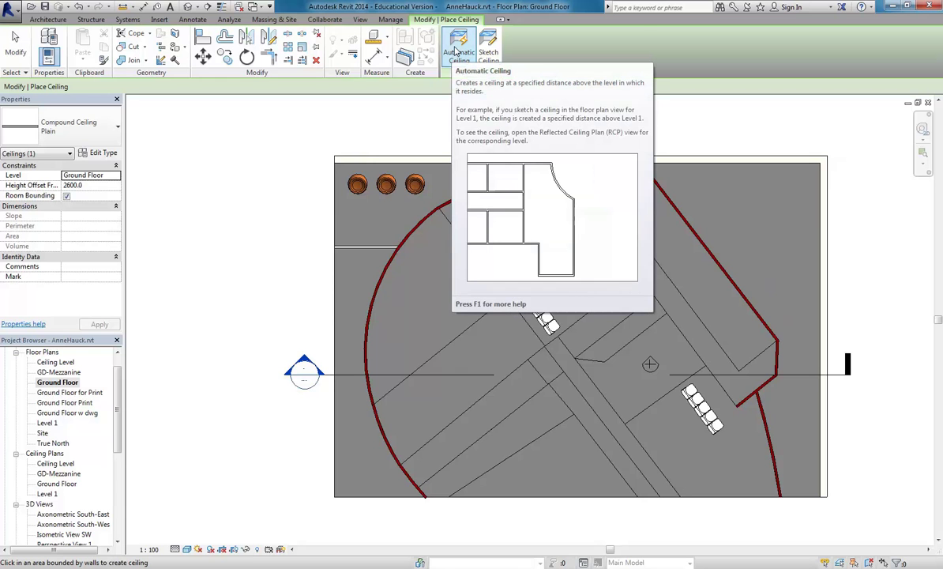
click(488, 44)
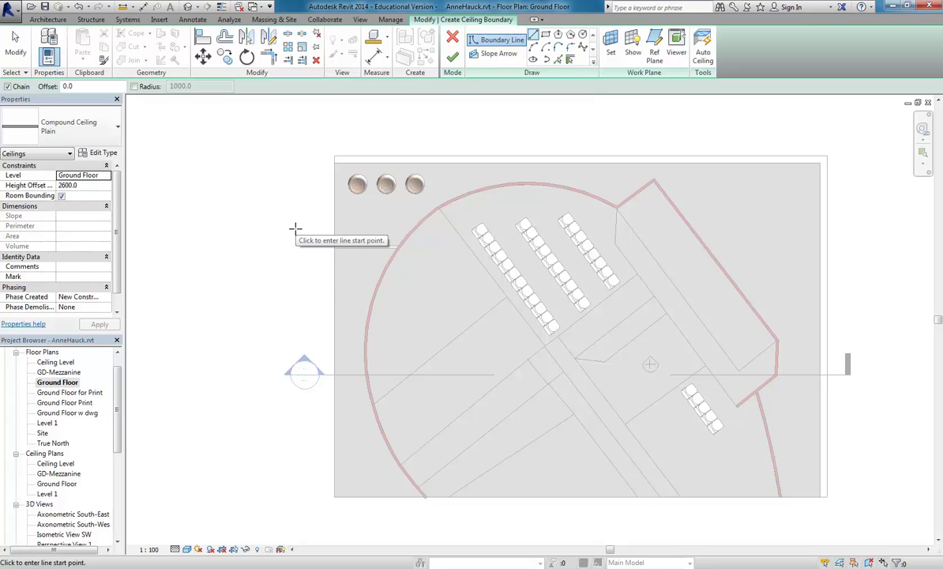
Restart the ceiling sketch and set its Height Offset to 3000.
click(452, 37)
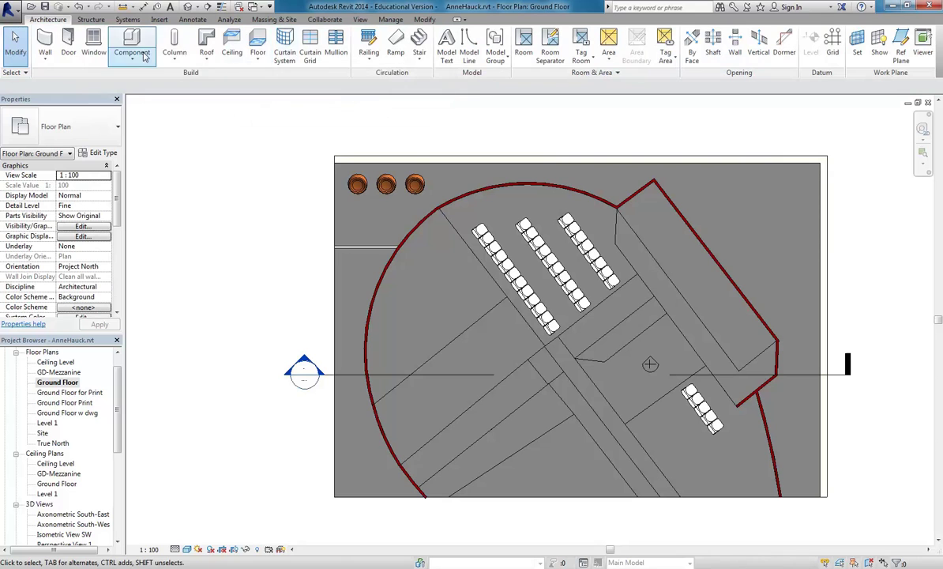
click(232, 49)
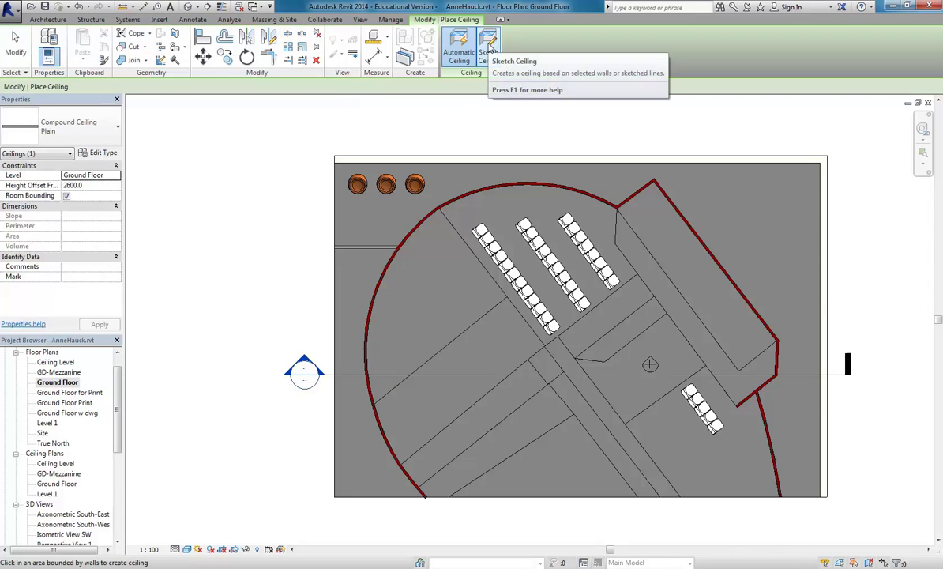
click(489, 48)
middle_drag(258, 293, 243, 291)
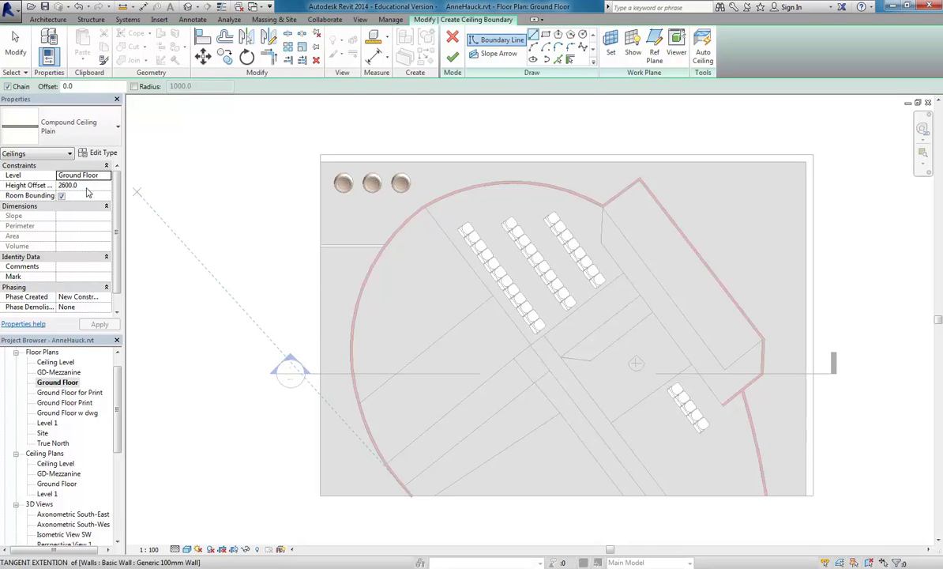
click(86, 186)
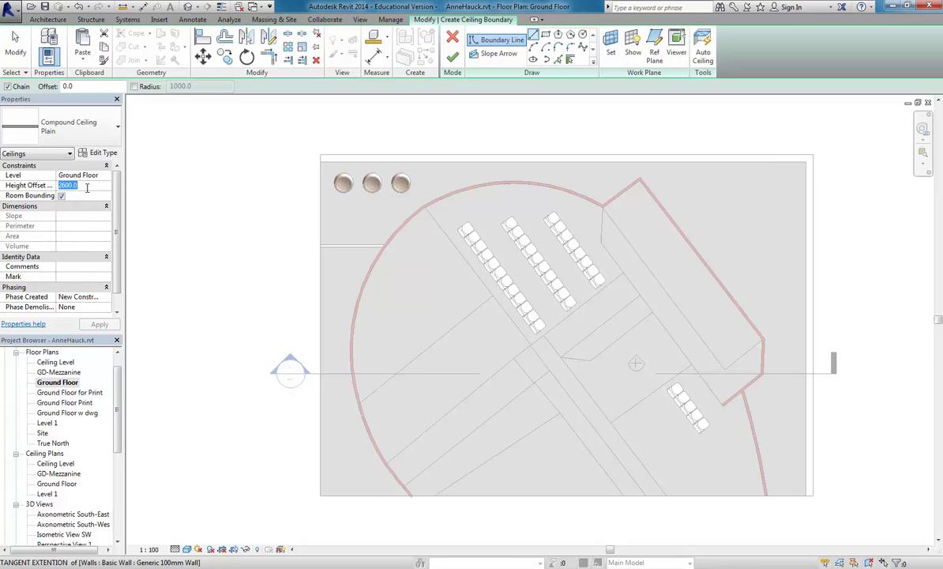
text(3000)
key(Return)
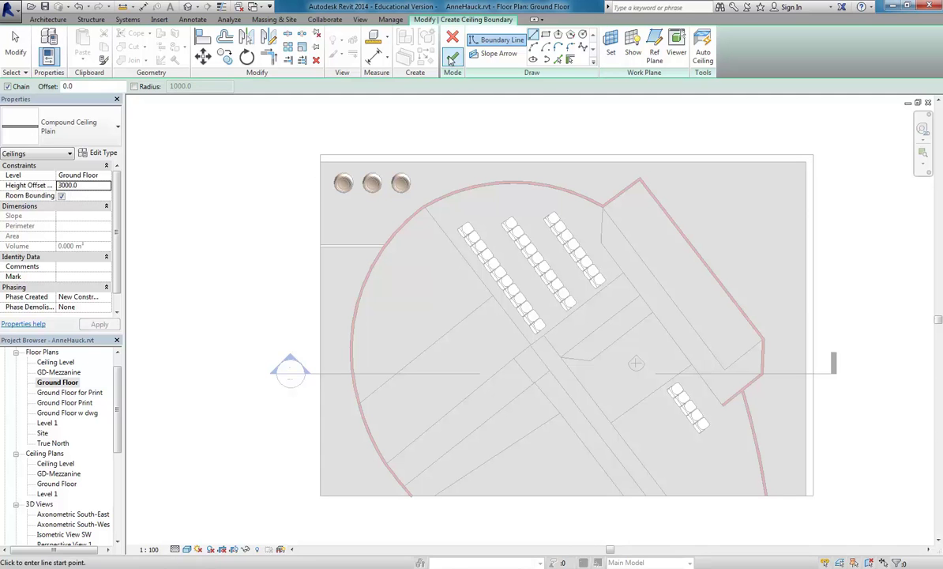
Draw a rectangular boundary around the whole room and finish the ceiling.
click(545, 38)
click(805, 162)
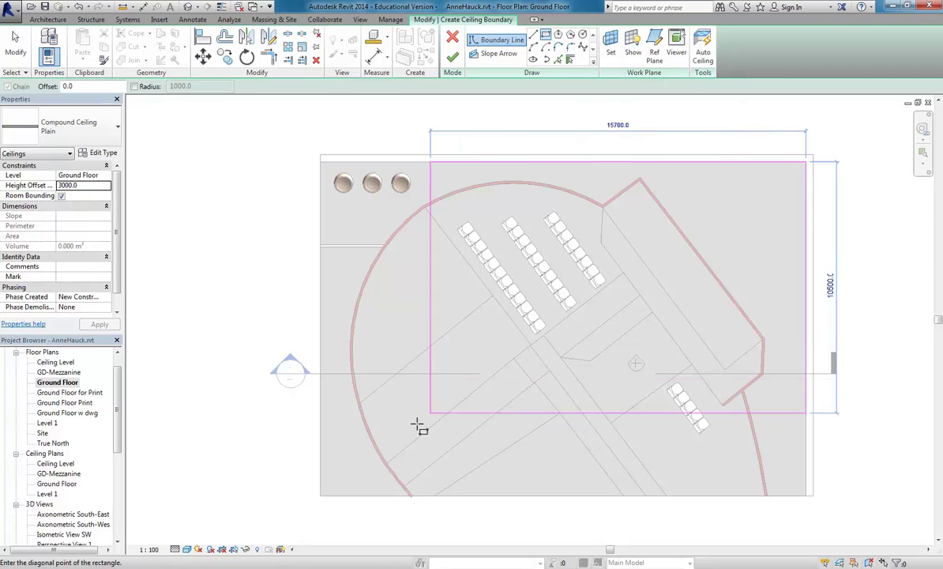
click(321, 496)
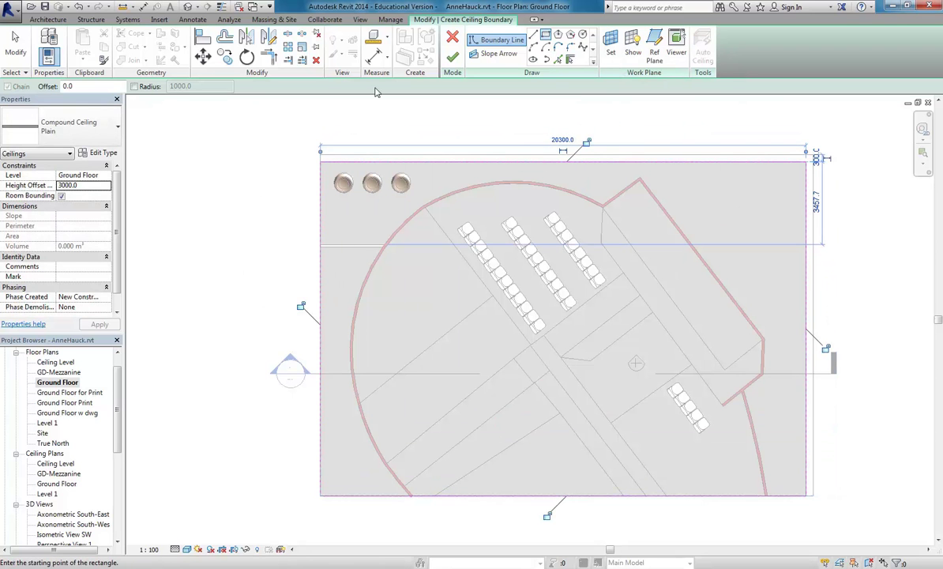
click(452, 57)
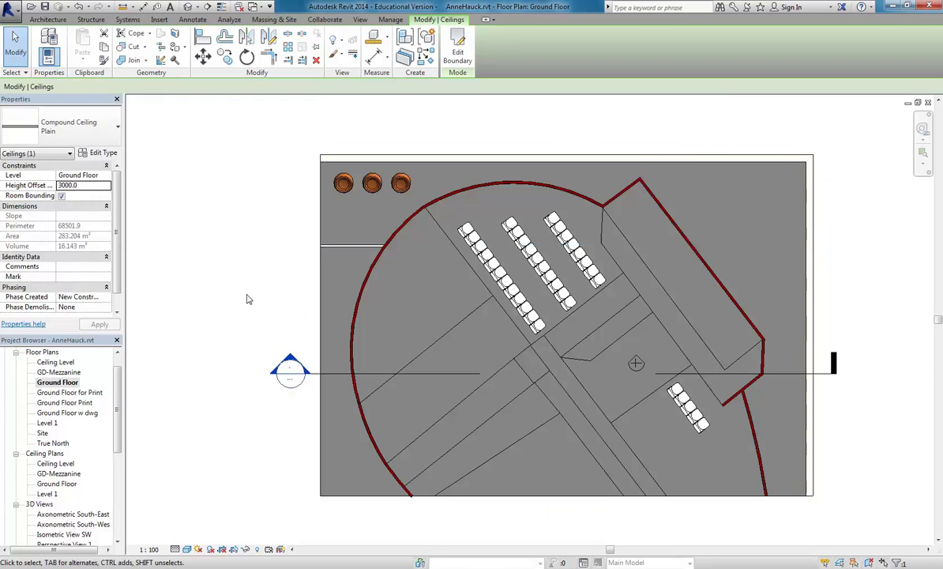
click(236, 269)
middle_drag(235, 269, 260, 269)
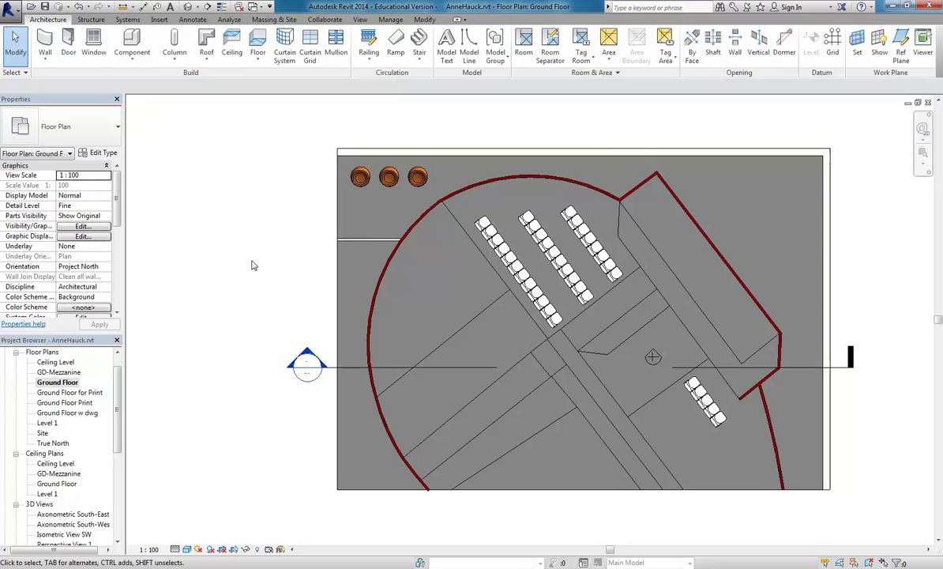
Inspect the new ceiling in the Ground Floor ceiling plan, then open Section 1.
double_click(57, 483)
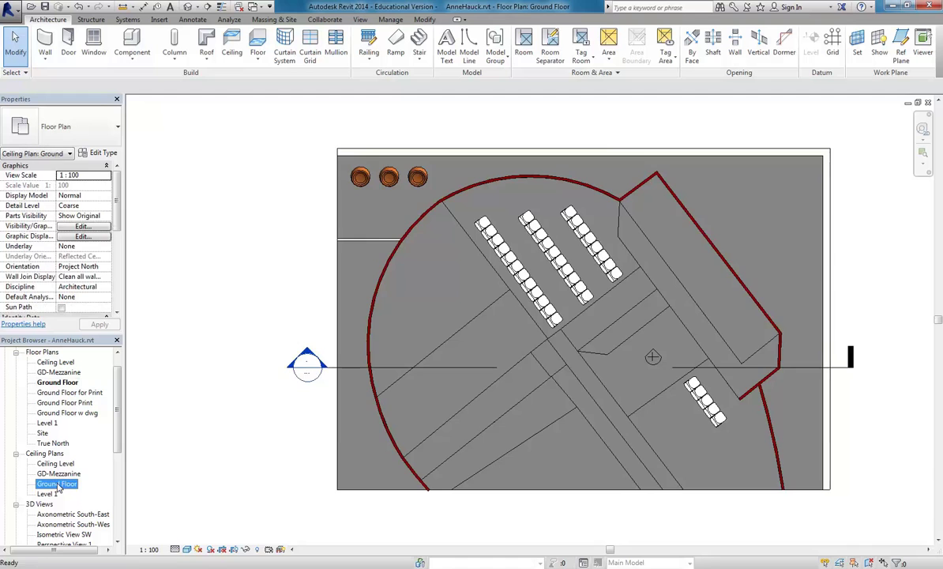
click(387, 492)
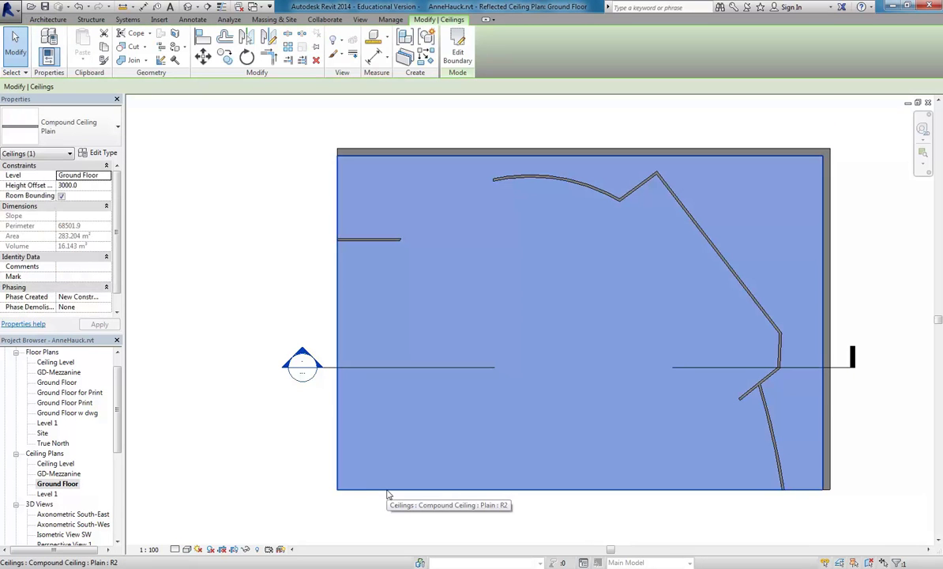
click(309, 422)
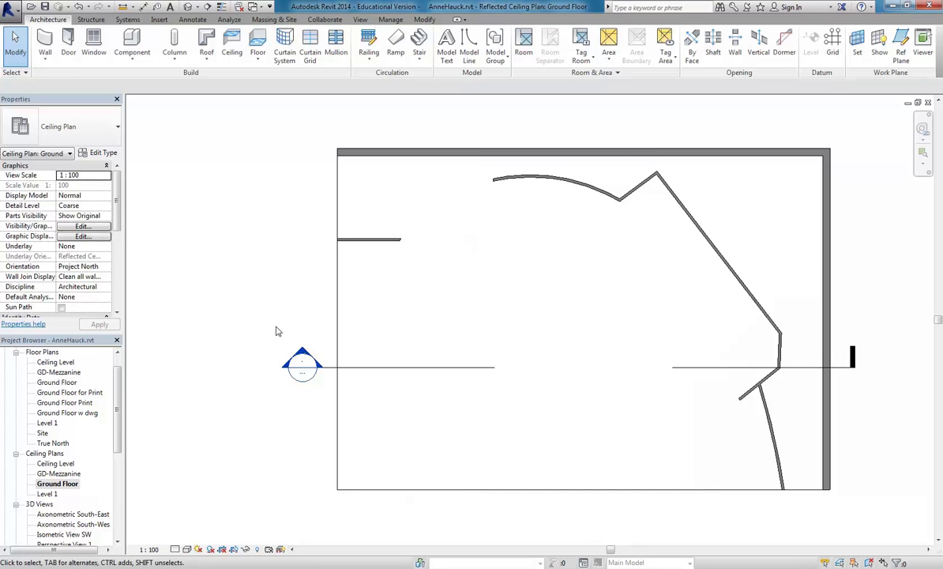
double_click(301, 355)
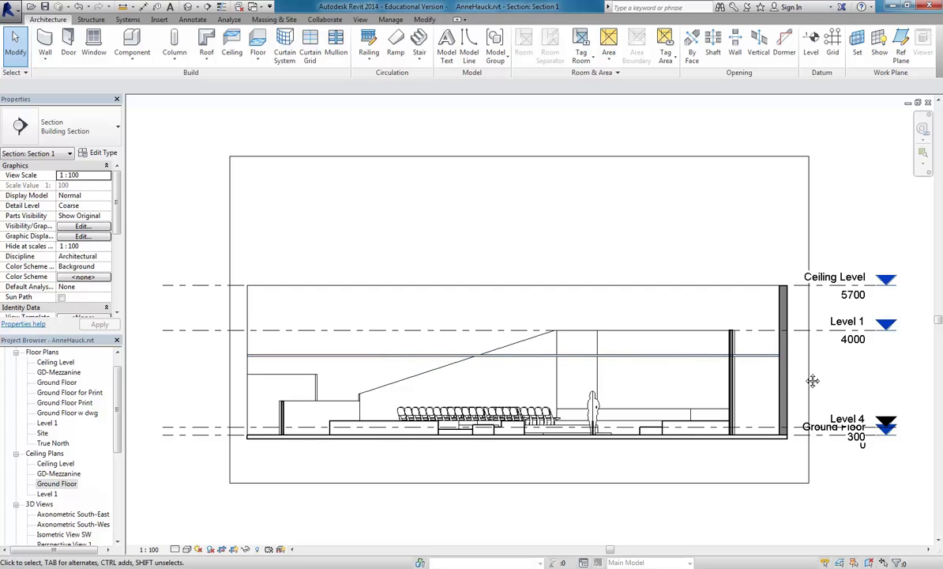
Raise the ceiling in Section 1 to a 5700 height offset.
scroll(796, 376, up, 3)
middle_drag(690, 390, 726, 372)
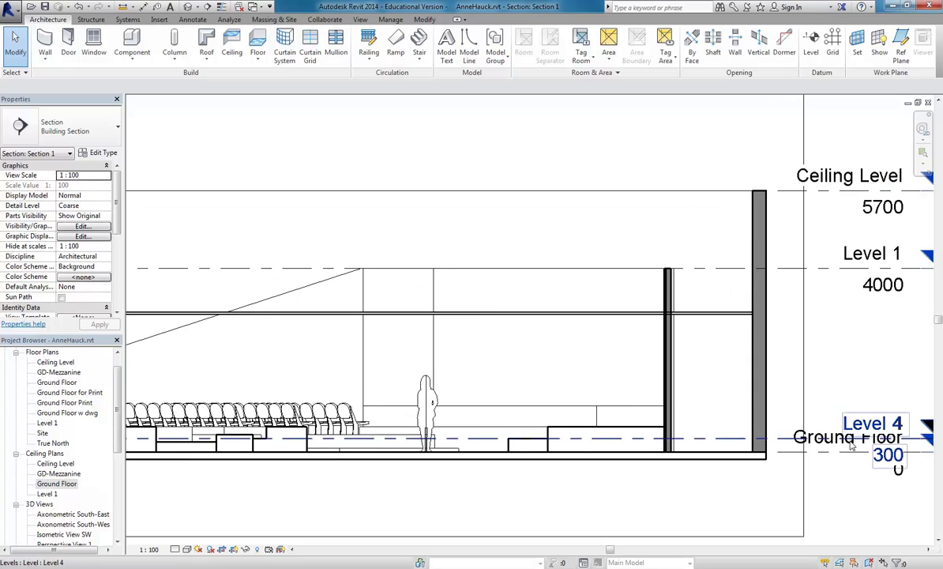
click(715, 315)
scroll(514, 341, down, 3)
drag(526, 326, 531, 274)
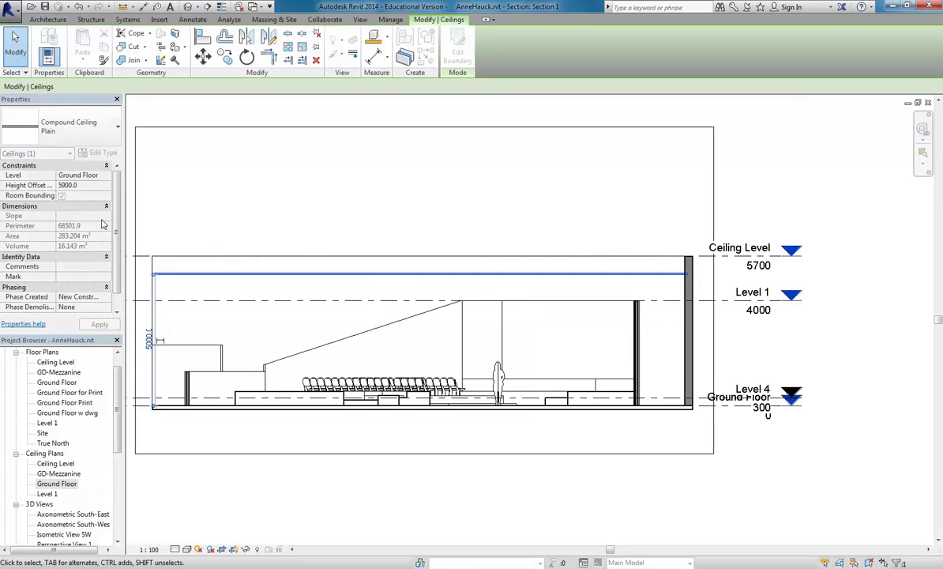
click(97, 184)
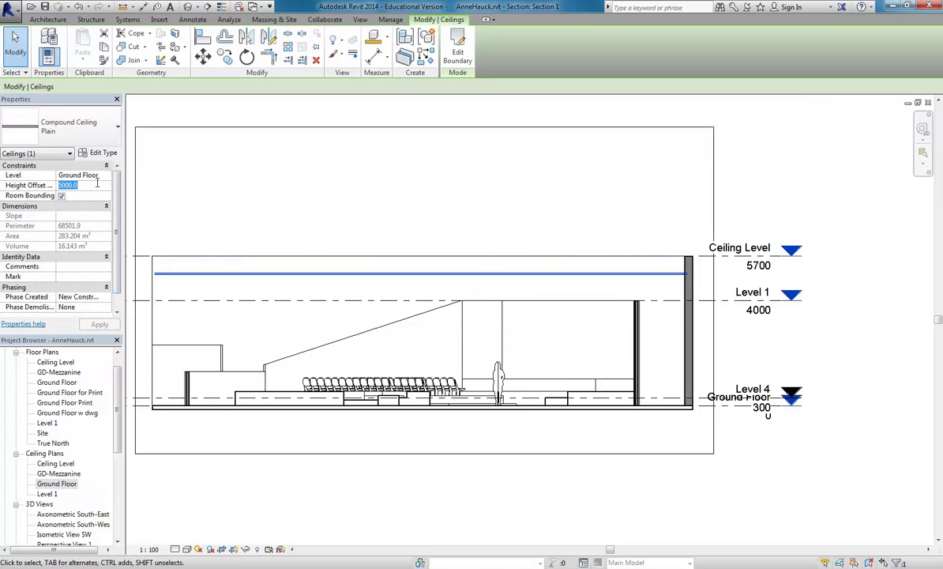
text(5700)
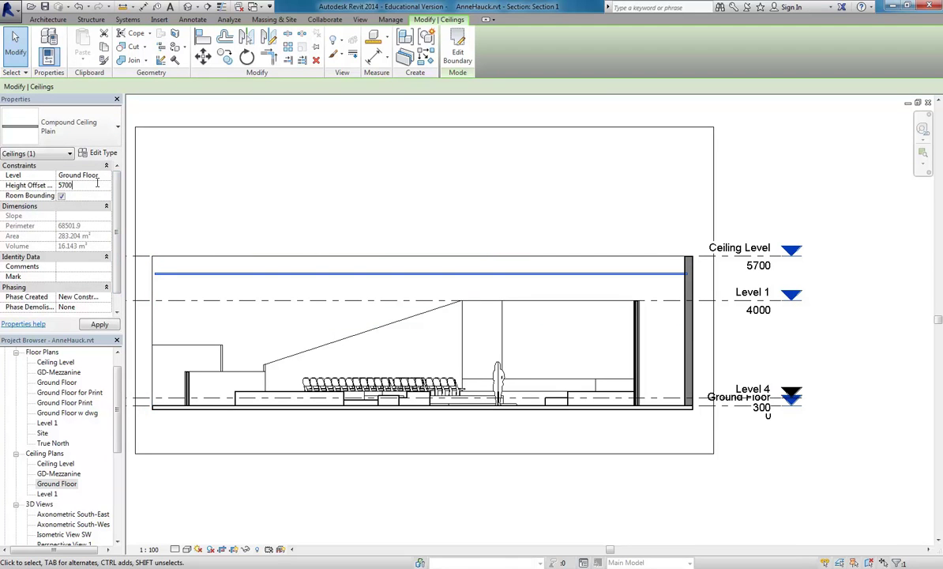
key(Return)
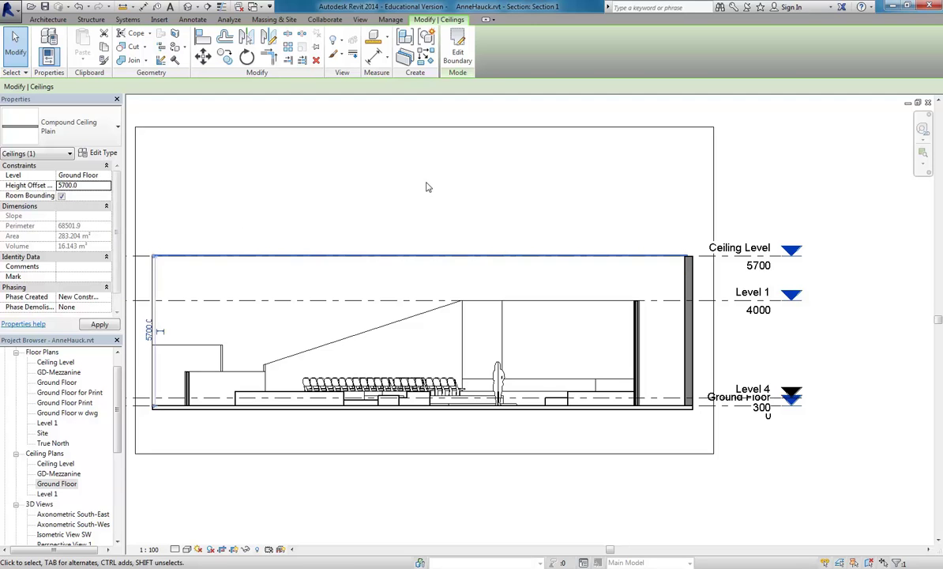
Deselect the ceiling and switch to the Ground Floor reflected ceiling plan.
middle_drag(427, 185, 474, 202)
scroll(476, 211, down, 1)
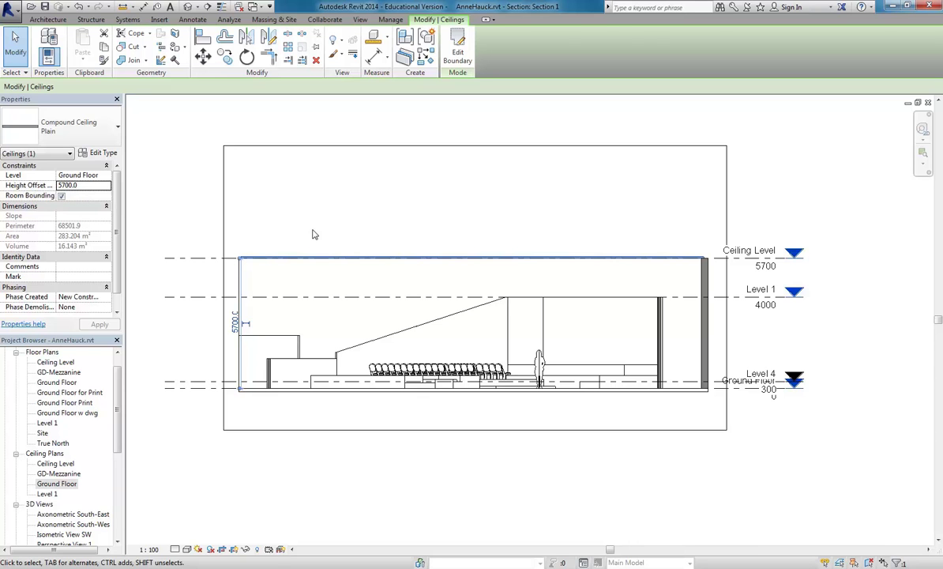
click(348, 215)
middle_drag(406, 215, 449, 214)
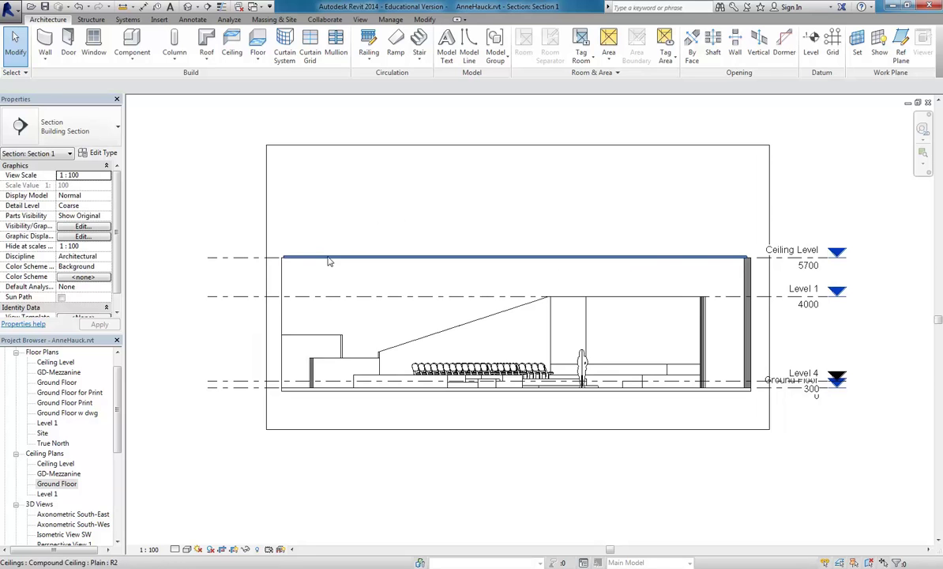
middle_drag(460, 196, 468, 203)
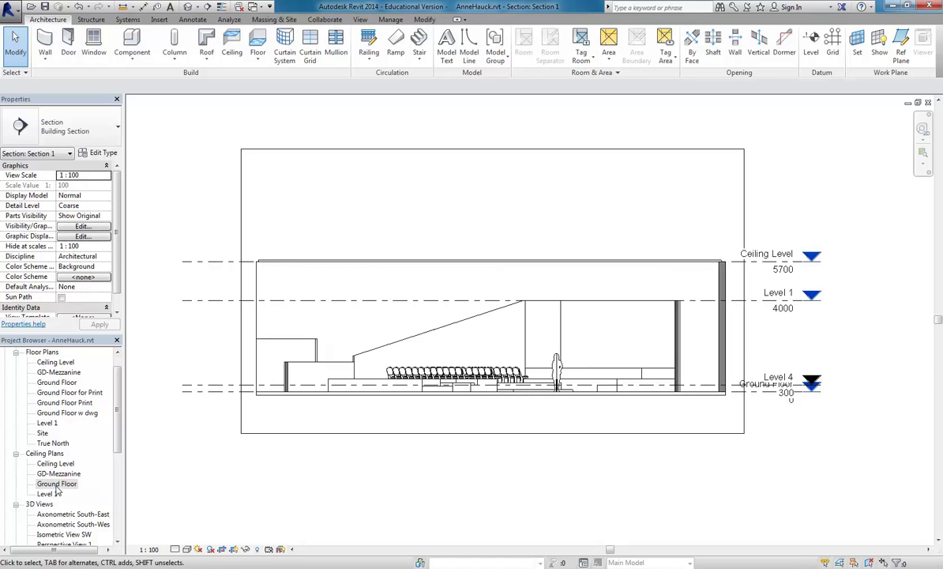
middle_drag(349, 208, 337, 205)
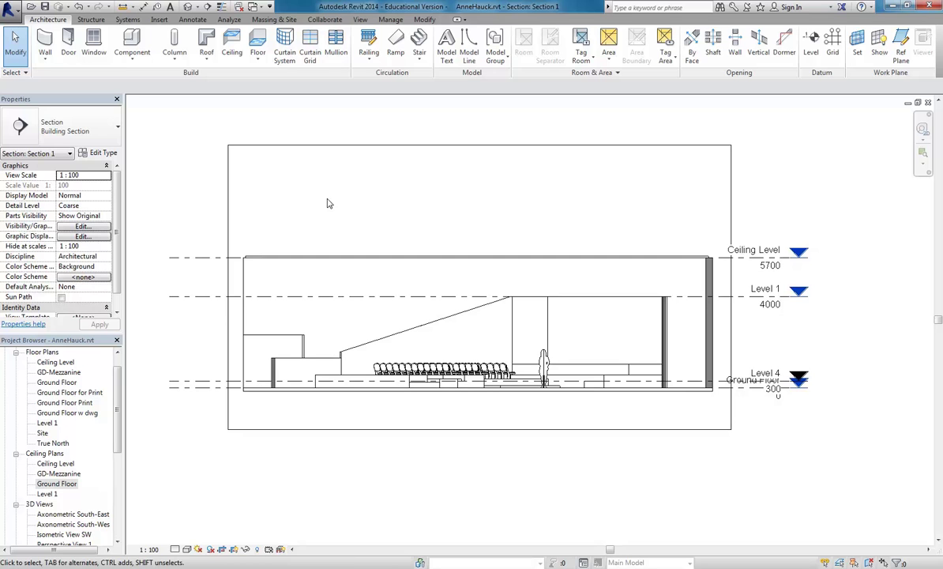
double_click(55, 484)
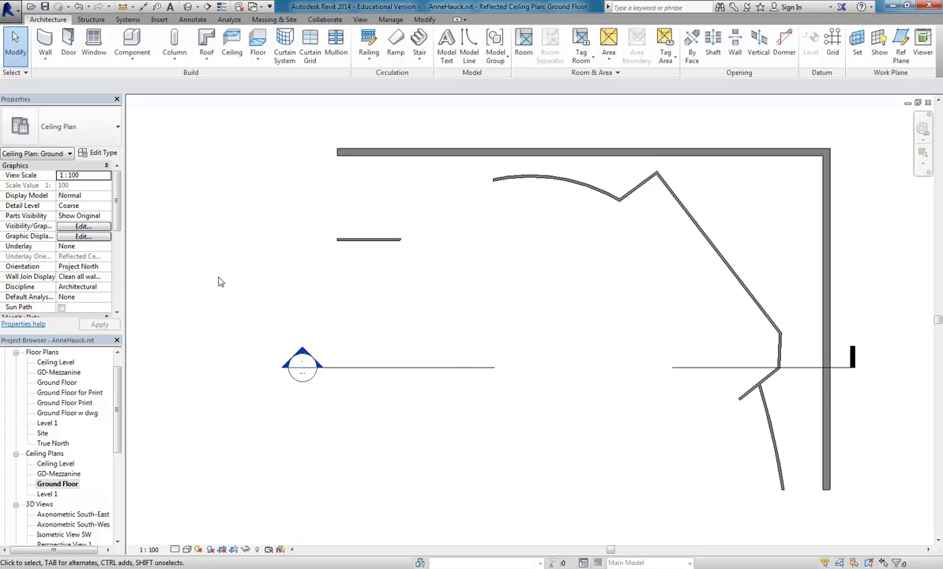
Open the Level 1 reflected ceiling plan and zoom out to show its elevation markers.
double_click(48, 494)
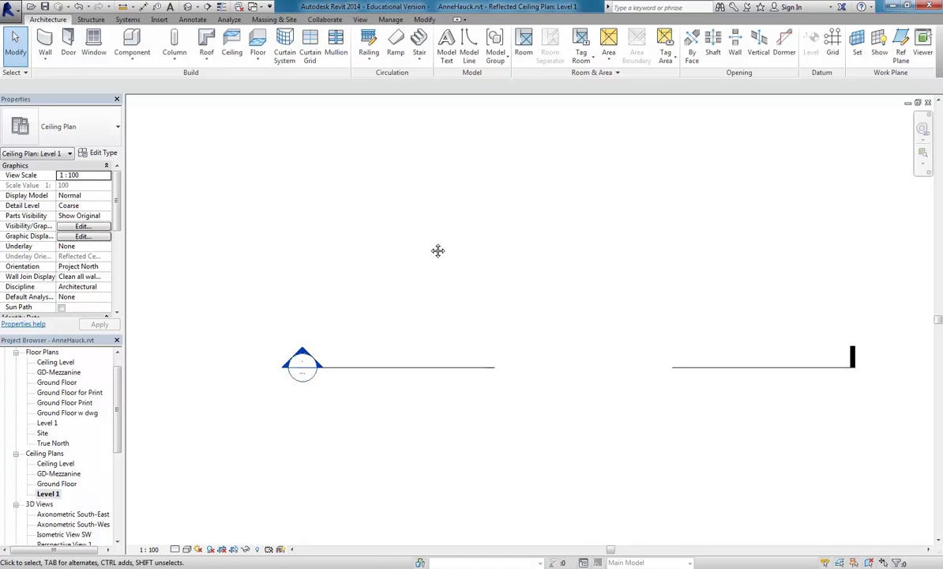
scroll(406, 231, down, 5)
middle_drag(472, 253, 433, 263)
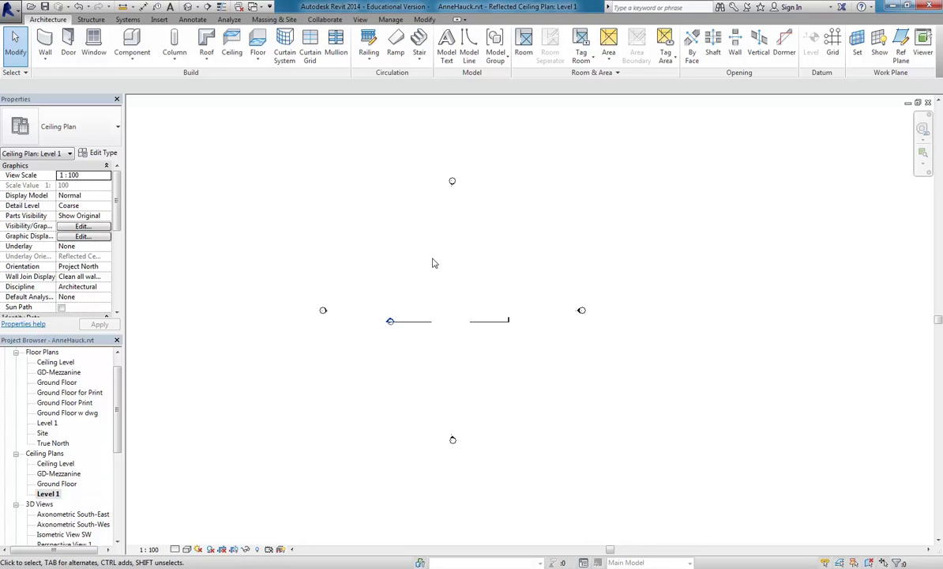
scroll(433, 263, up, 1)
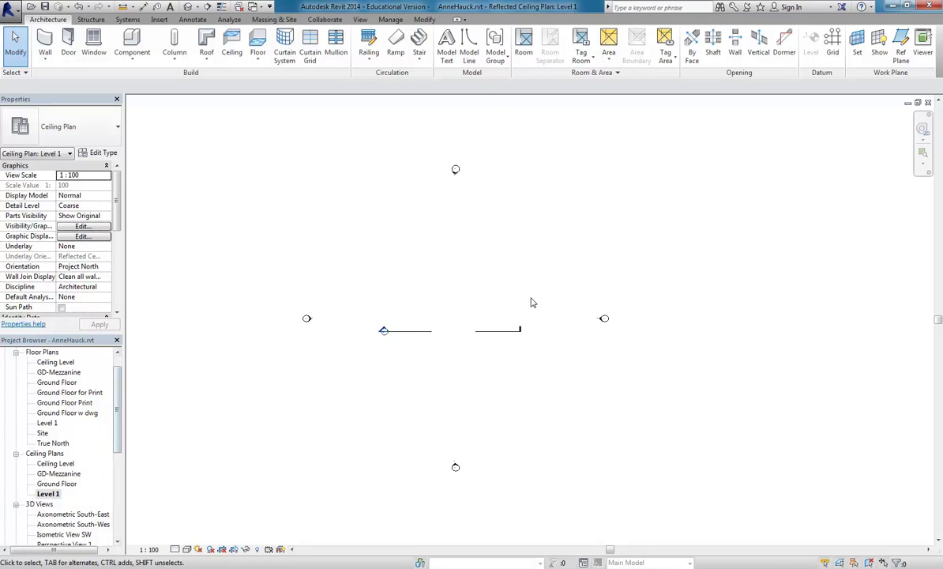
scroll(458, 291, up, 1)
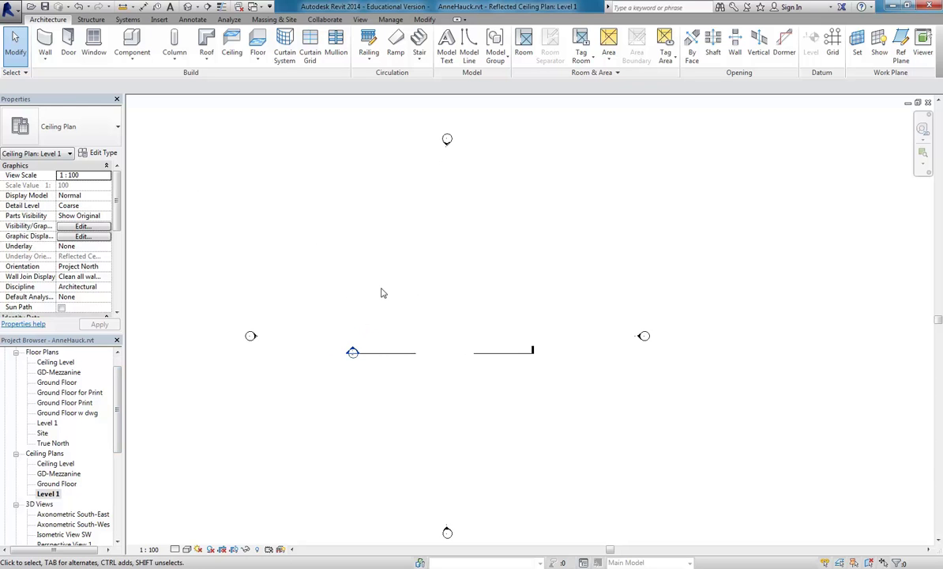
scroll(371, 290, down, 1)
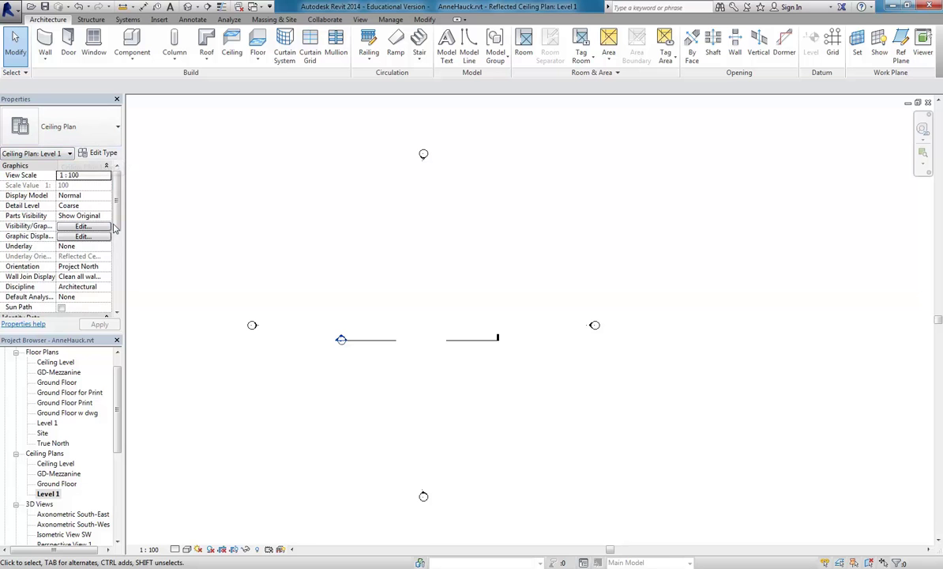
scroll(55, 225, down, 5)
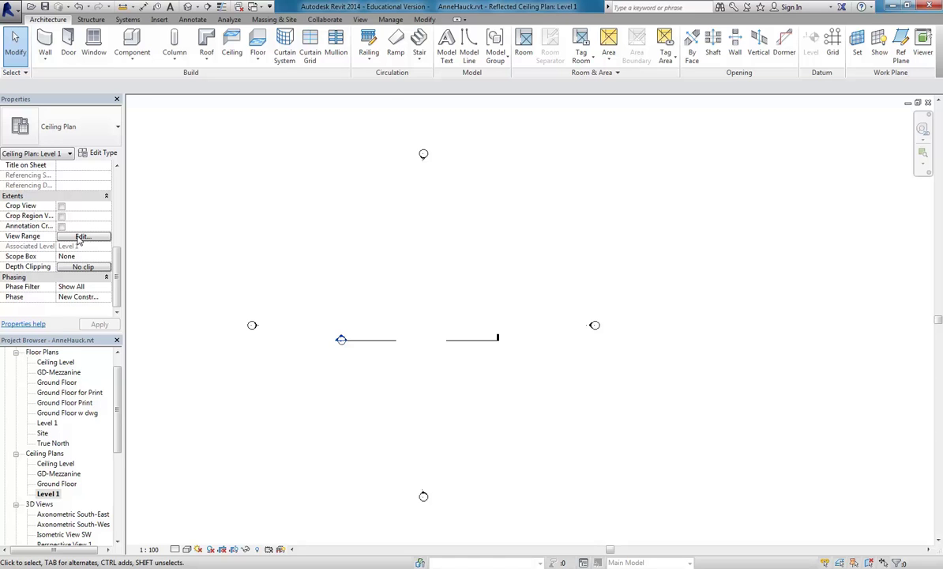
Set Level 1's view range to a 1000 cut plane offset with Unlimited top and view depth.
click(82, 237)
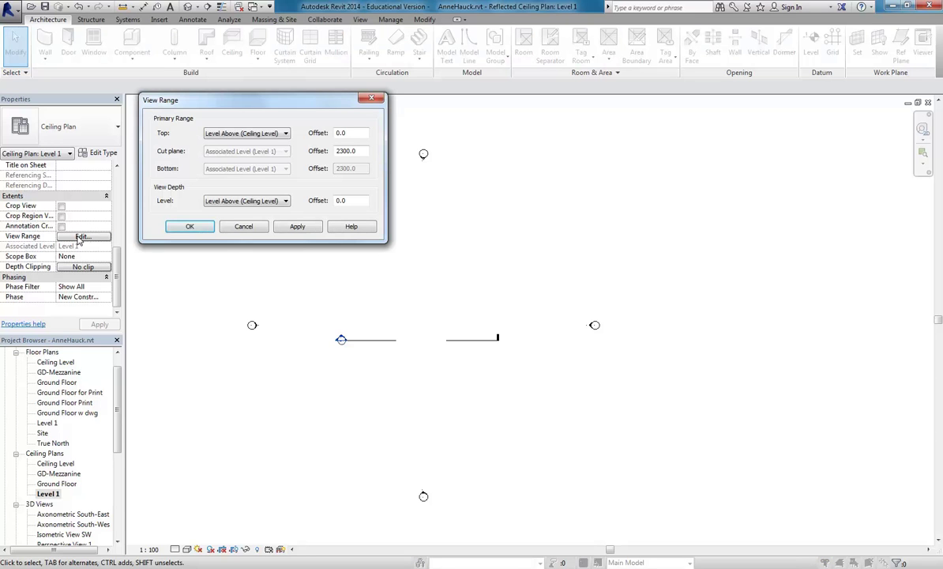
double_click(361, 151)
text(1000)
click(300, 227)
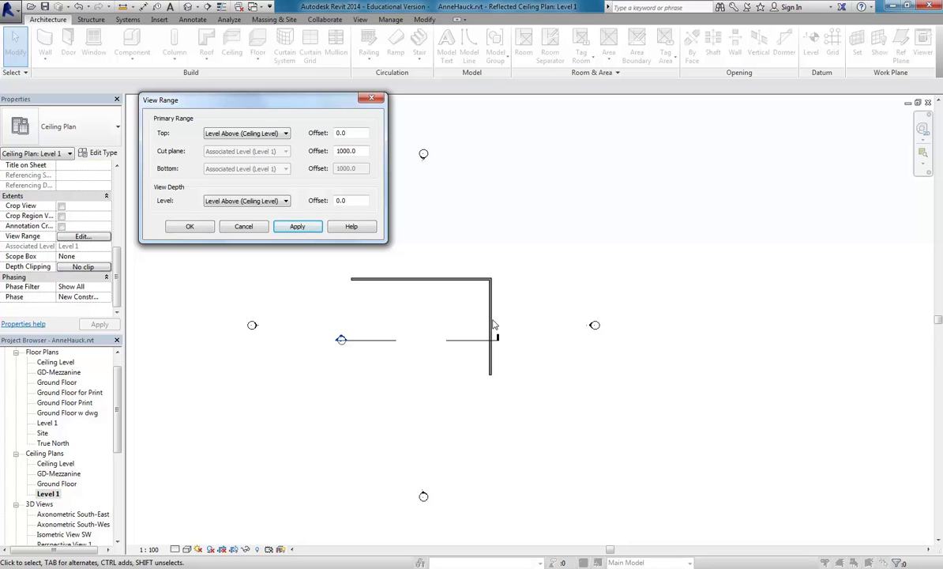
click(241, 135)
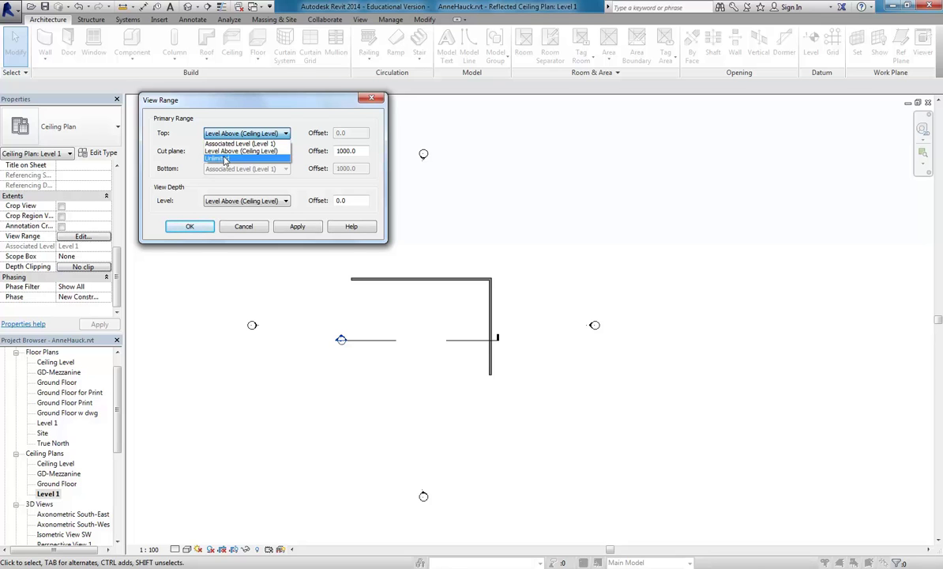
click(225, 160)
click(230, 201)
click(230, 227)
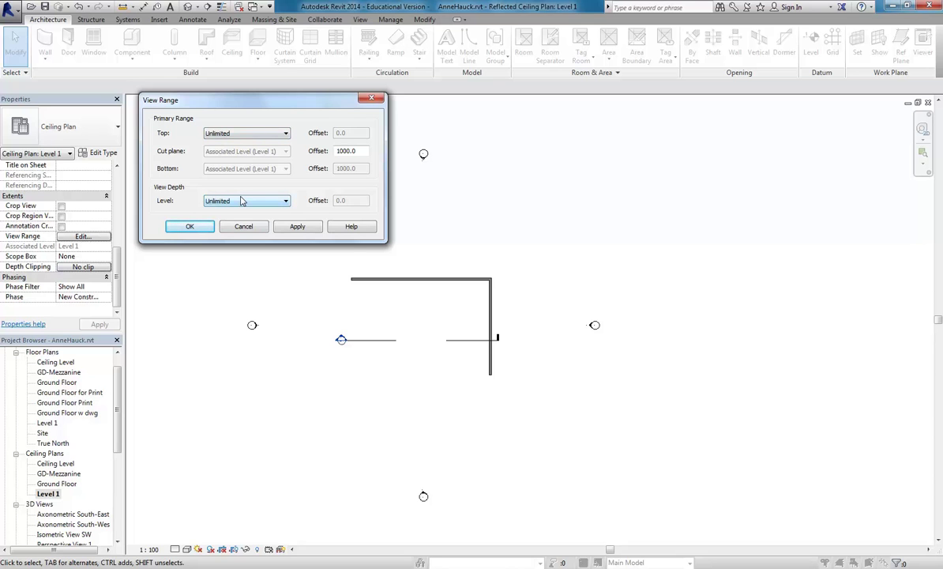
click(195, 229)
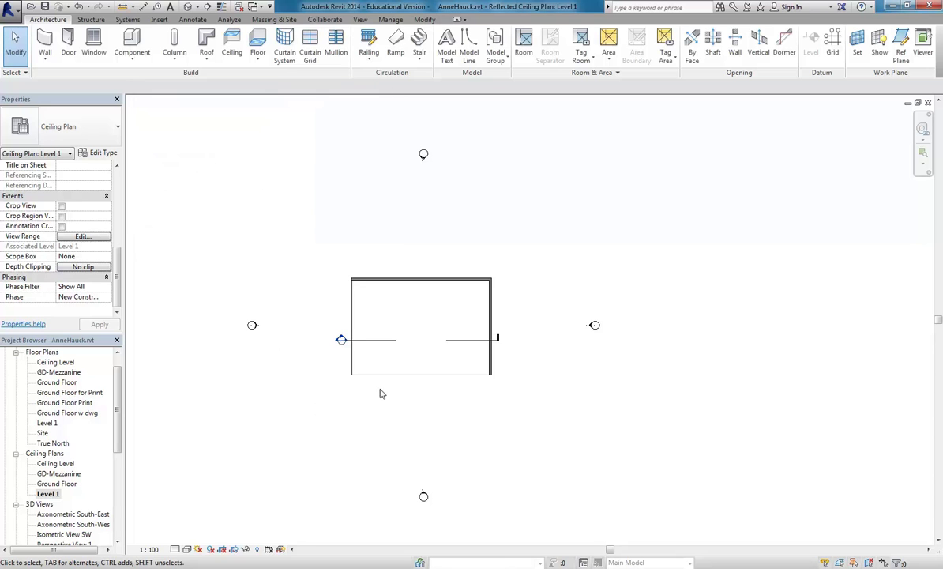
Centre the ceiling rectangle in view and start Place a Component.
scroll(378, 359, up, 5)
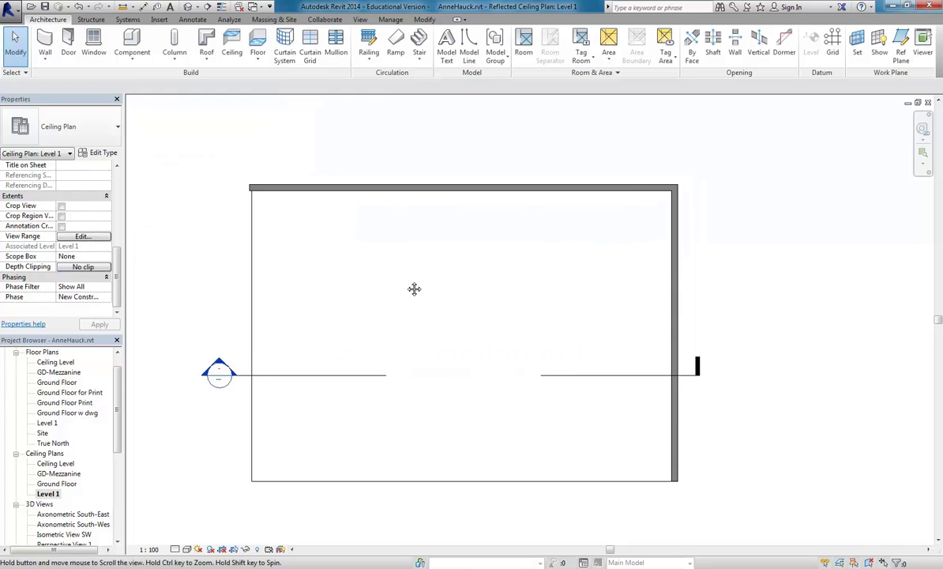
scroll(417, 288, down, 1)
middle_drag(379, 139, 359, 139)
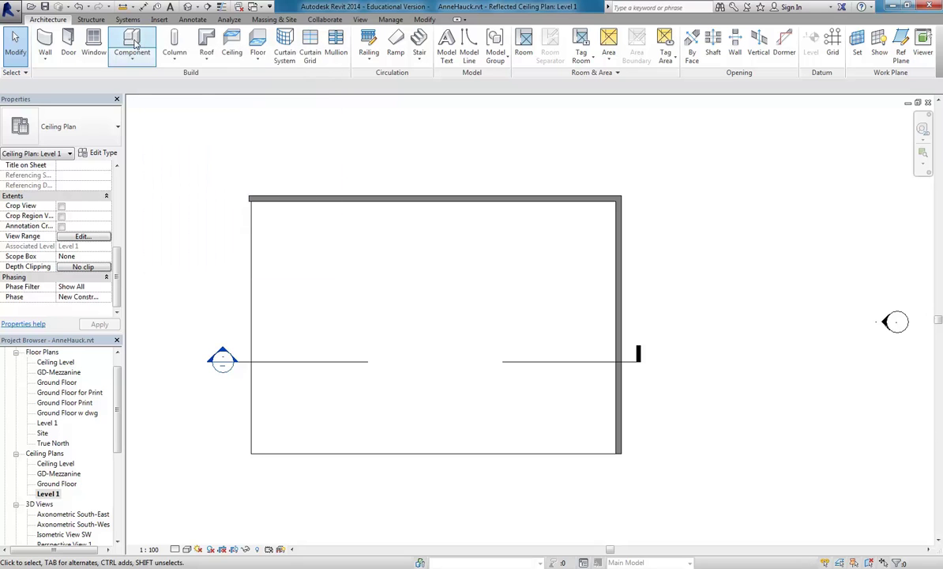
click(132, 67)
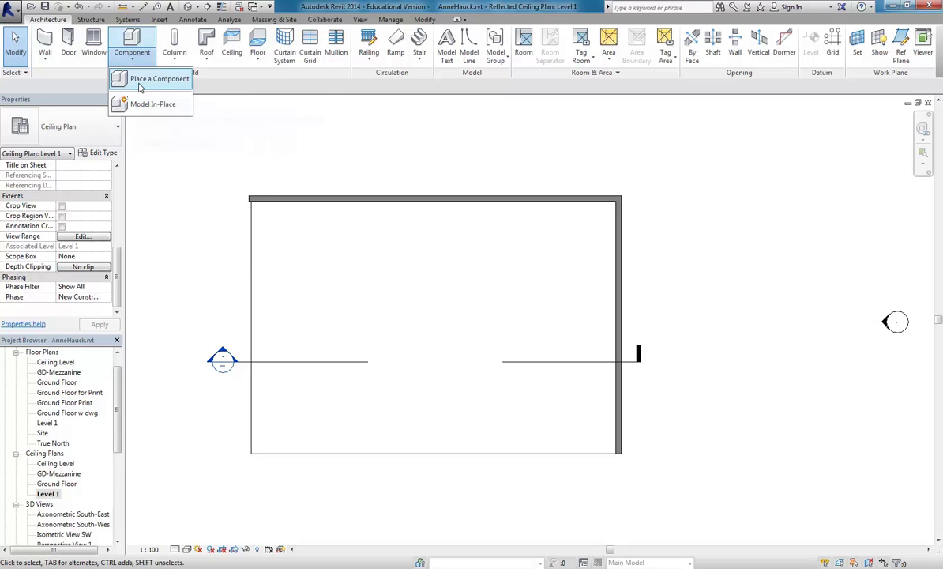
click(141, 82)
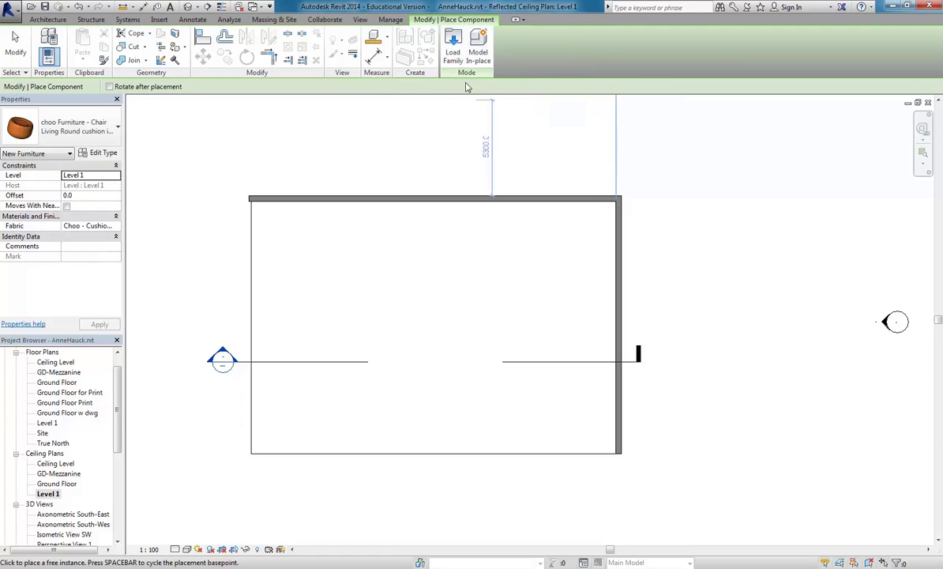
Load Downlight - Recessed Can.rfa from Lighting > Architectural > Internal.
click(452, 53)
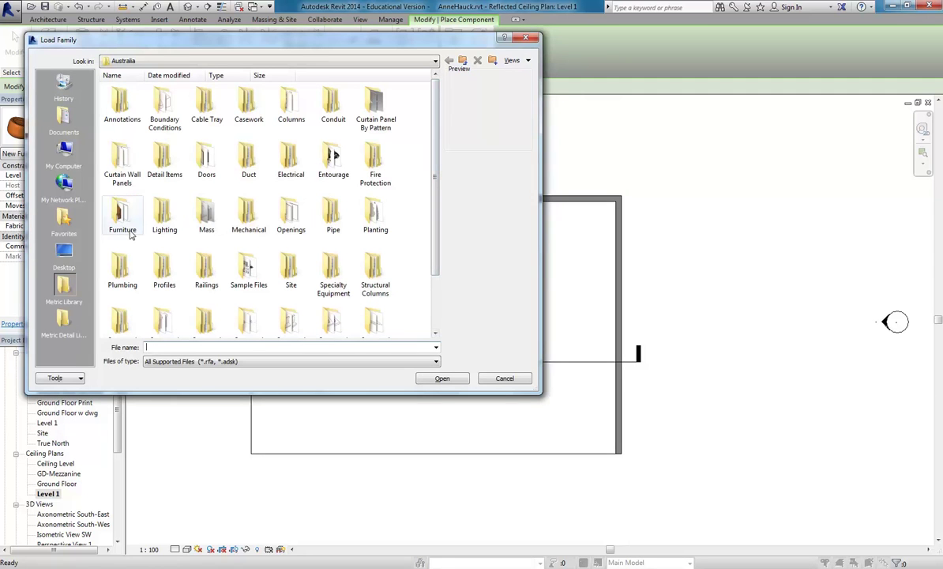
double_click(165, 221)
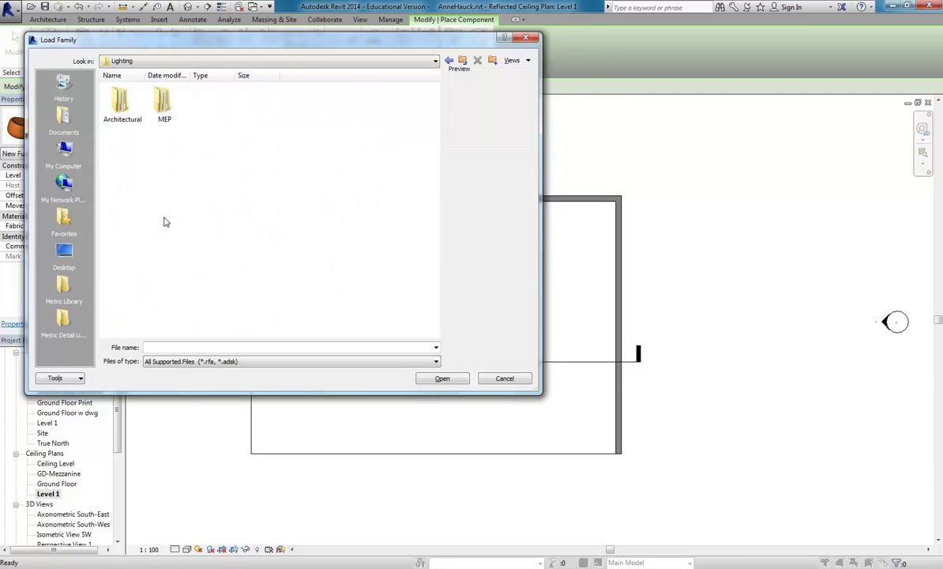
double_click(123, 104)
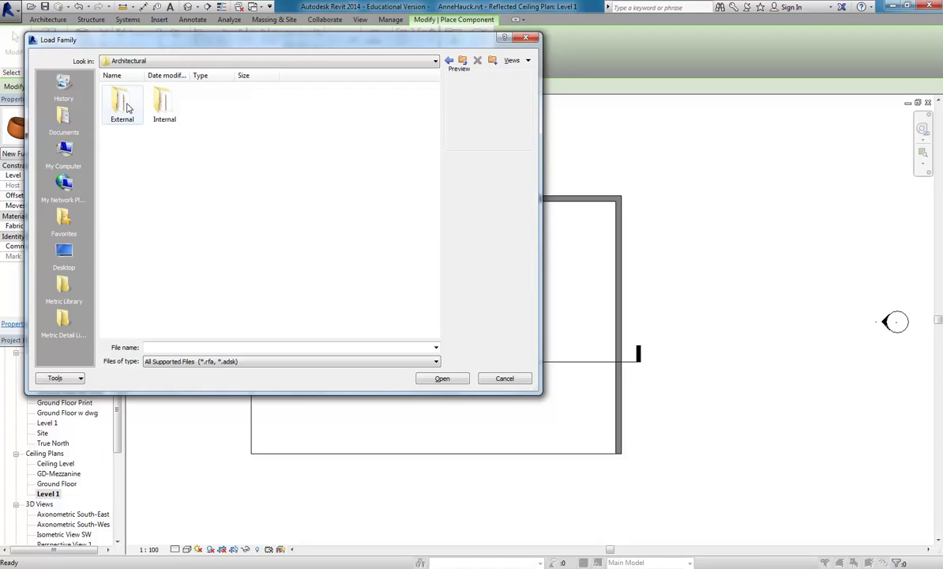
double_click(162, 103)
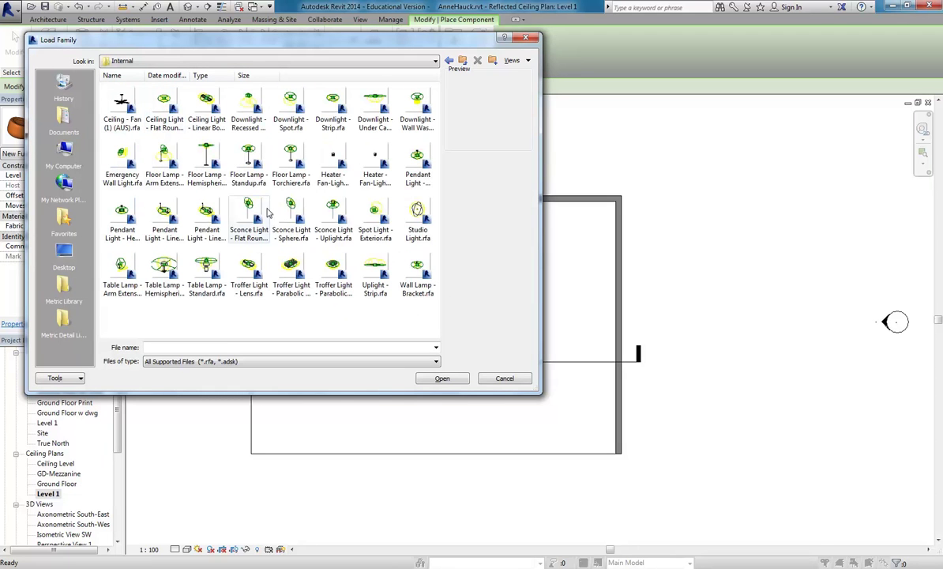
click(288, 111)
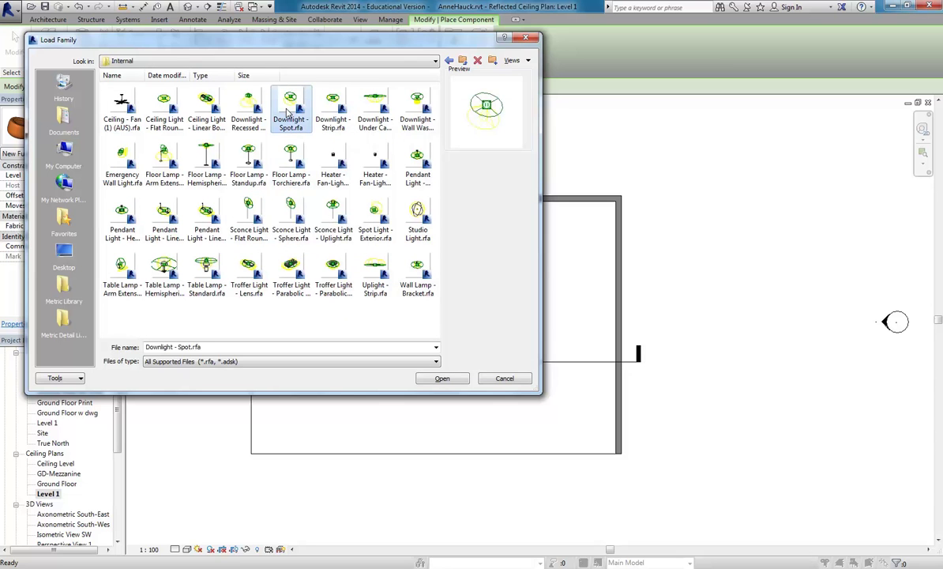
click(247, 108)
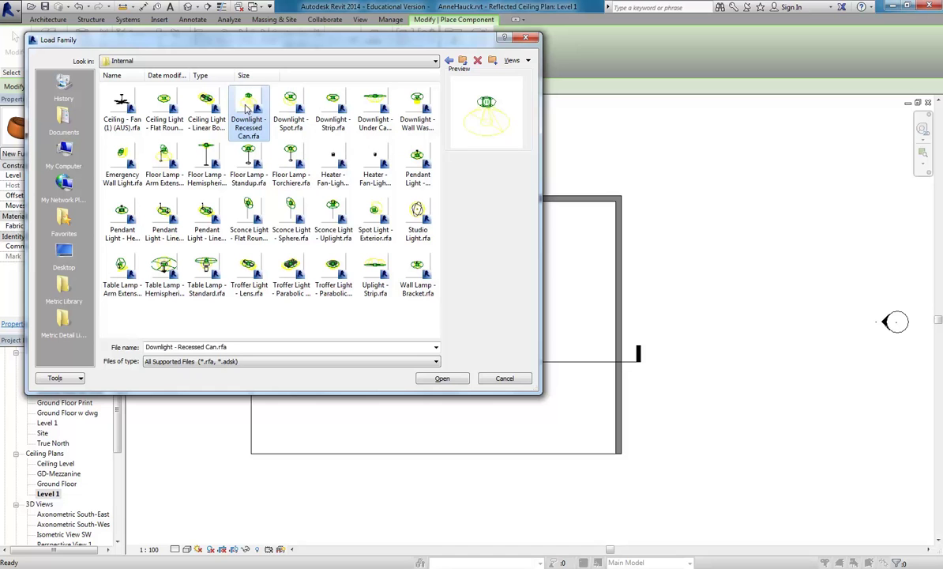
click(442, 379)
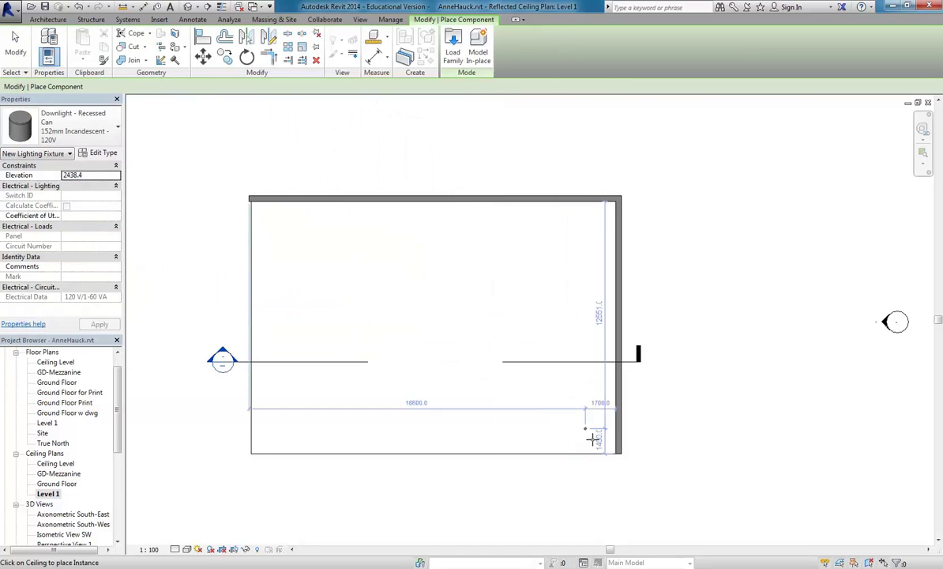
Place a recessed can downlight near the ceiling's right wall.
scroll(574, 424, up, 3)
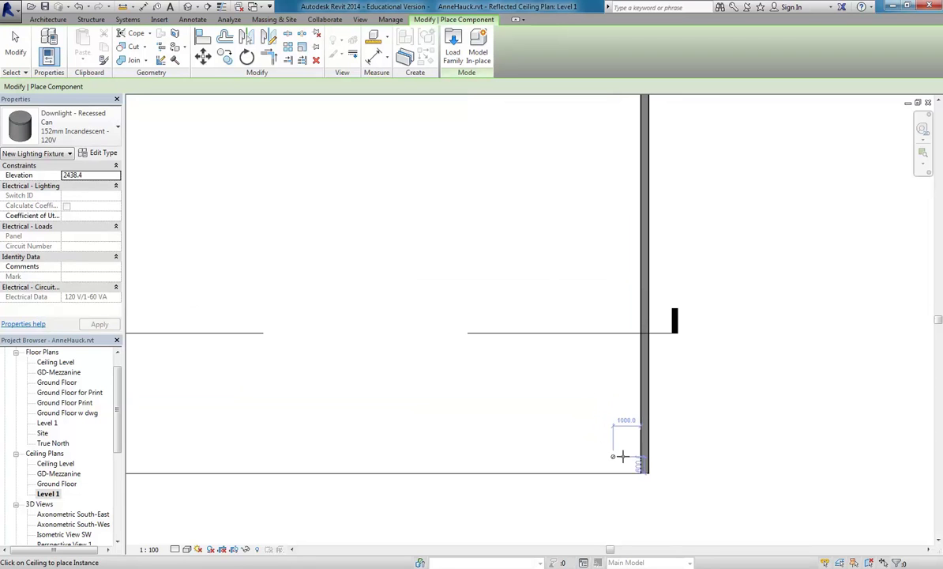
click(623, 407)
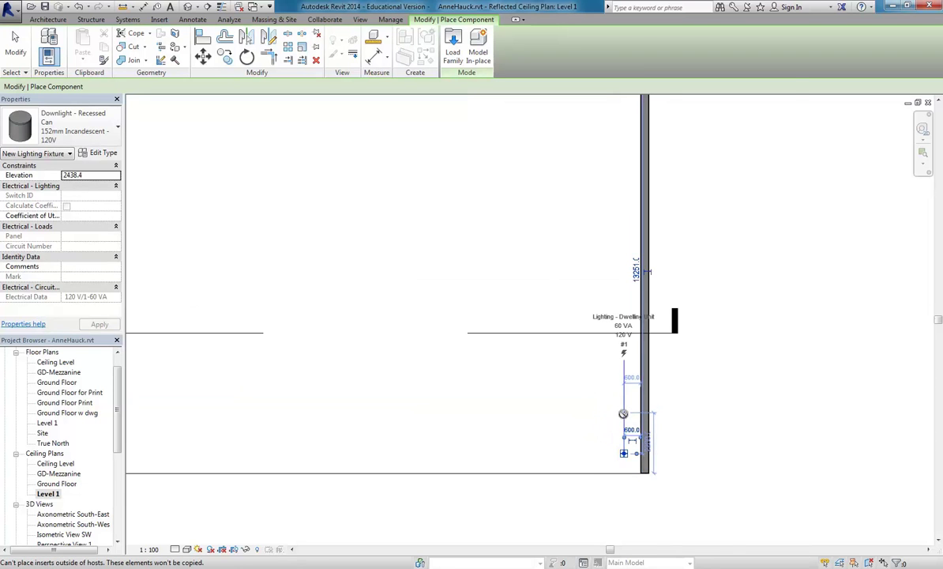
scroll(623, 413, up, 3)
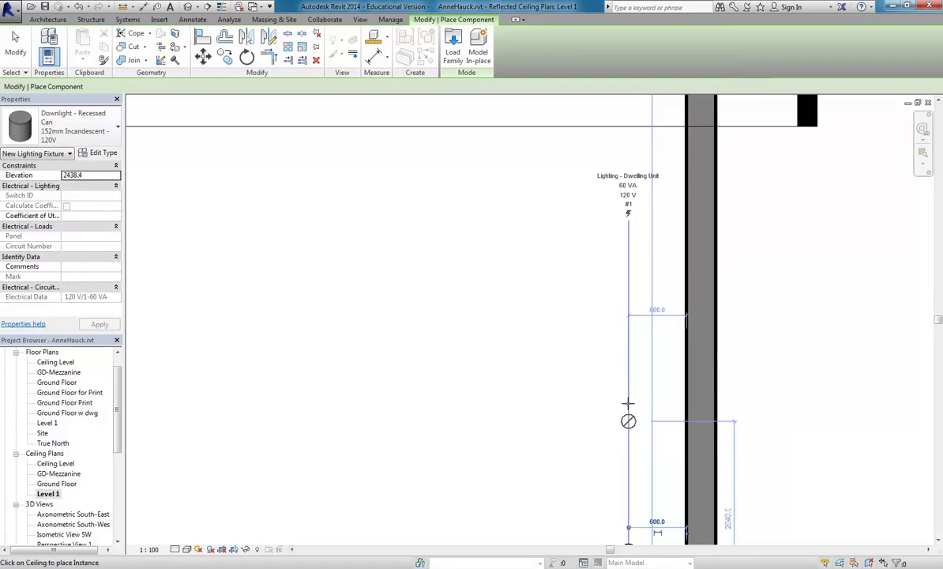
scroll(627, 421, down, 3)
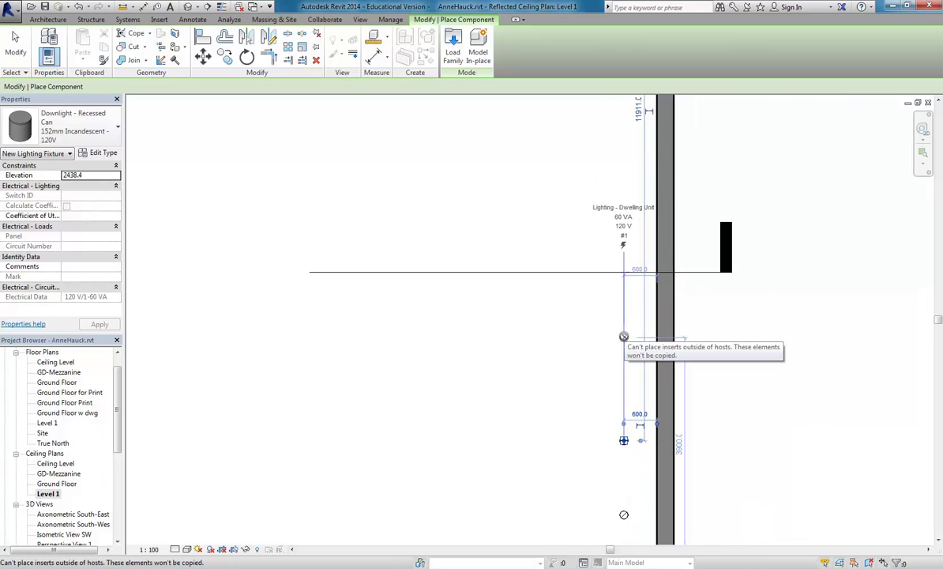
scroll(624, 337, up, 2)
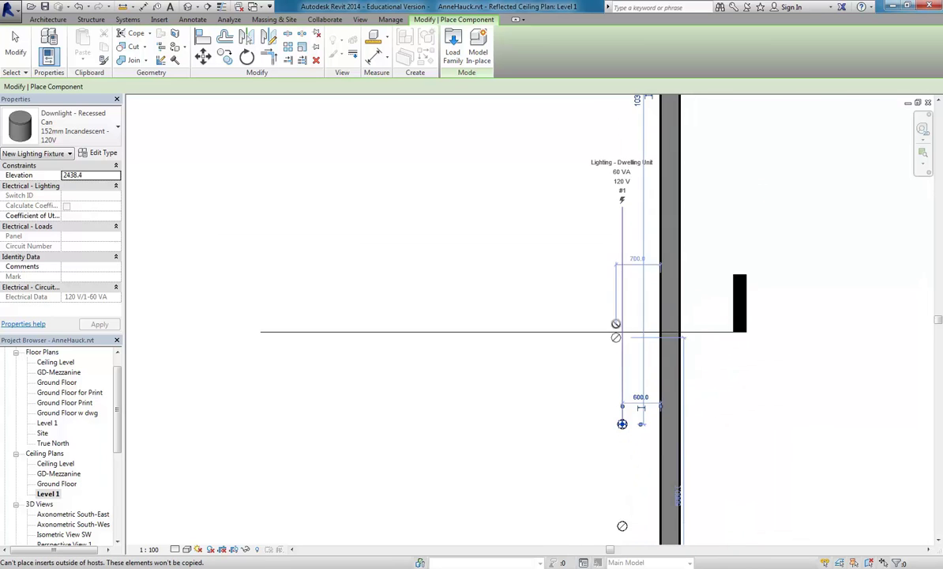
scroll(613, 347, up, 2)
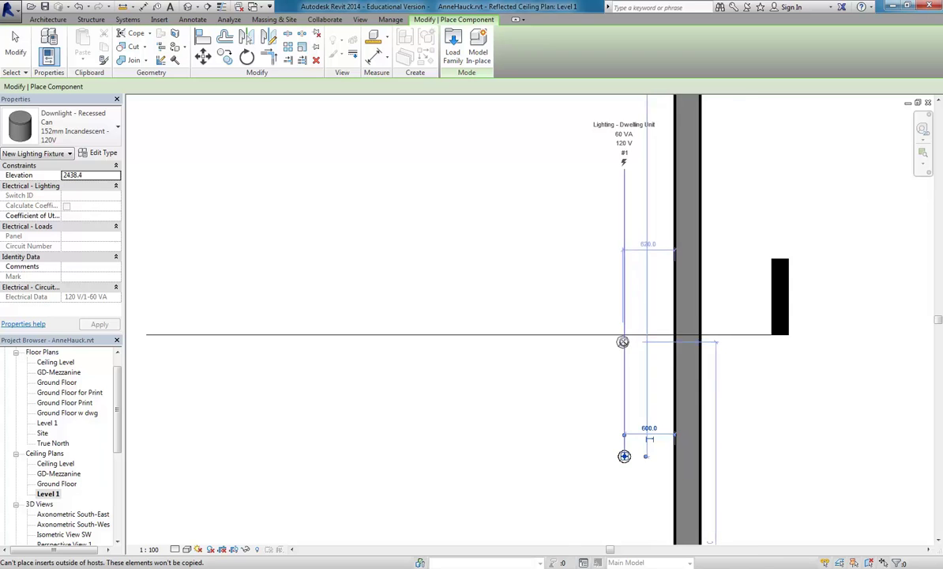
scroll(622, 341, up, 2)
Check the eight downlights along the right wall, then end component placement.
middle_drag(642, 293, 612, 476)
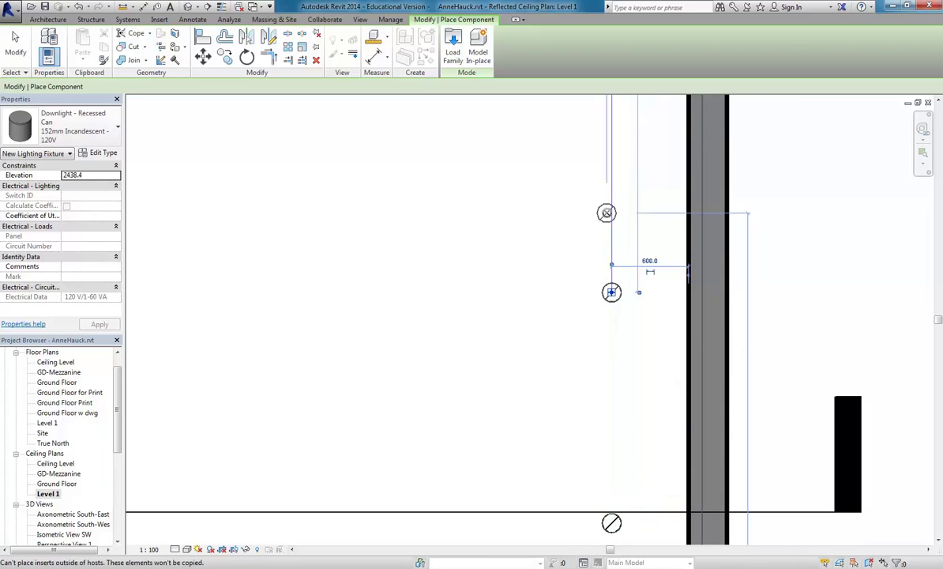
middle_drag(606, 212, 606, 383)
scroll(606, 383, down, 1)
scroll(611, 252, down, 1)
middle_drag(611, 252, 609, 295)
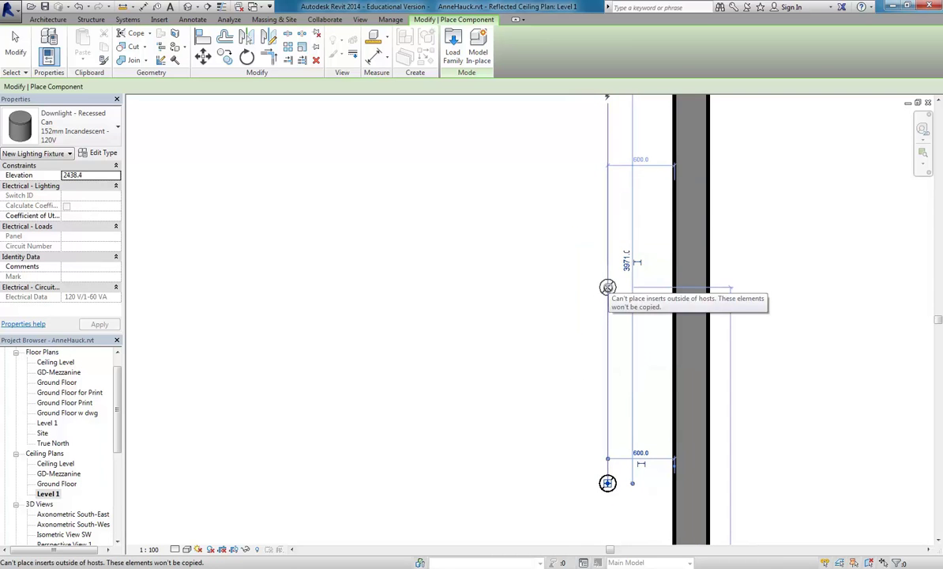
middle_drag(608, 279, 569, 394)
scroll(624, 411, down, 2)
middle_drag(648, 361, 608, 257)
middle_drag(569, 330, 529, 359)
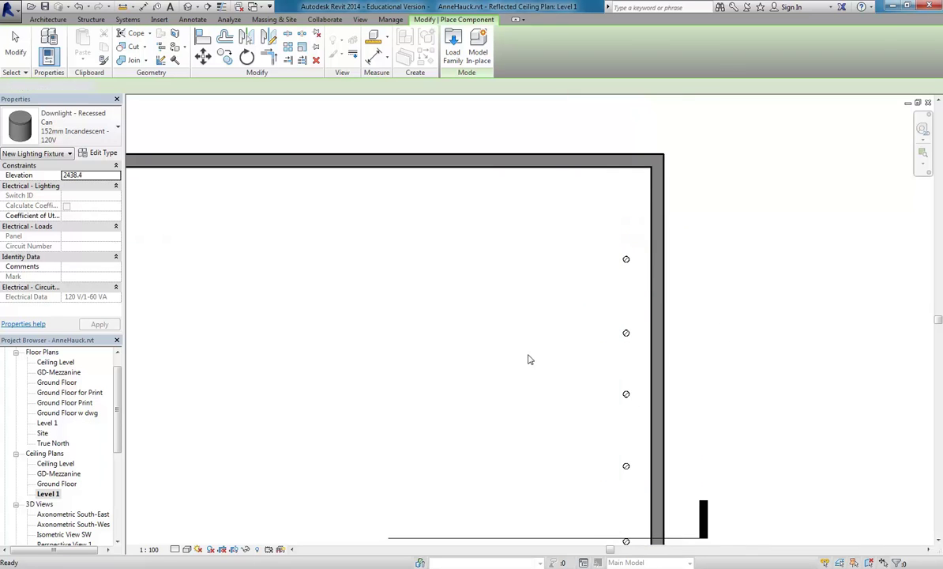
key(Escape)
key(Escape)
scroll(595, 274, down, 3)
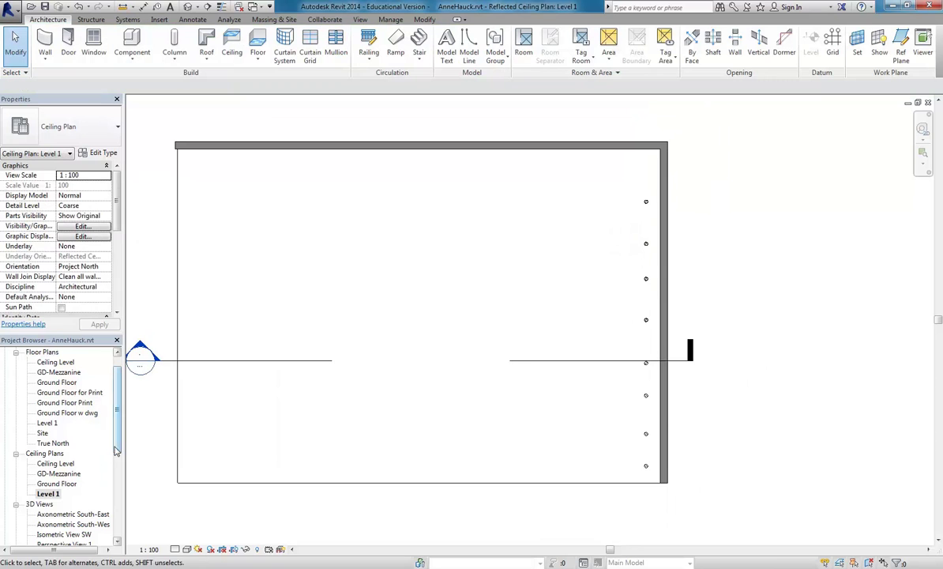
scroll(110, 444, down, 2)
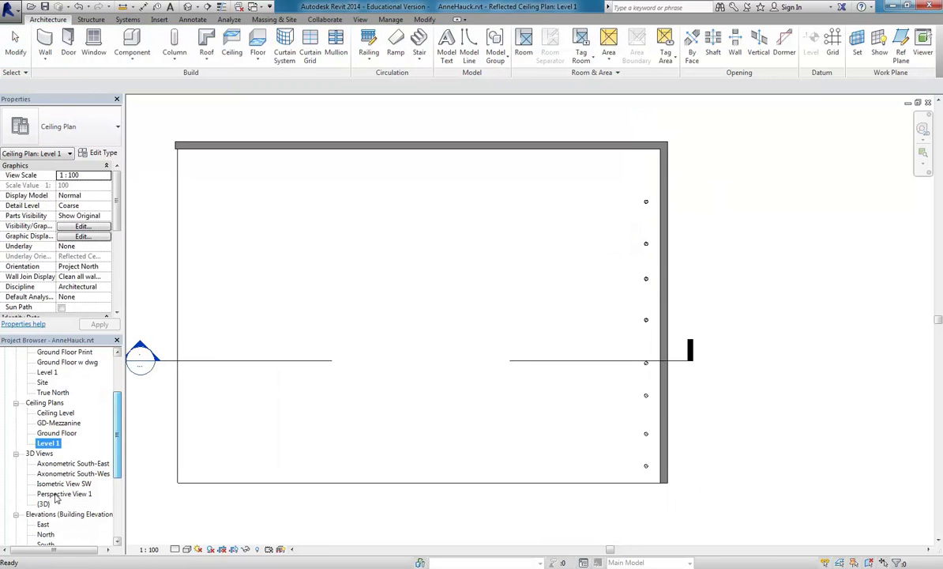
Turn on shadows in Perspective View 1 and render it with Interior: Artificial only lighting.
double_click(57, 494)
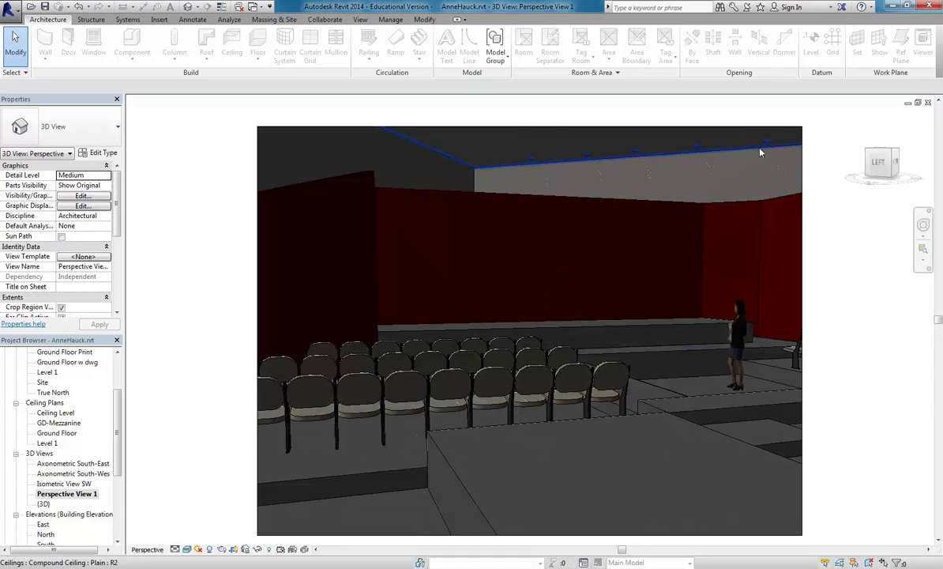
scroll(512, 149, up, 3)
scroll(512, 148, up, 3)
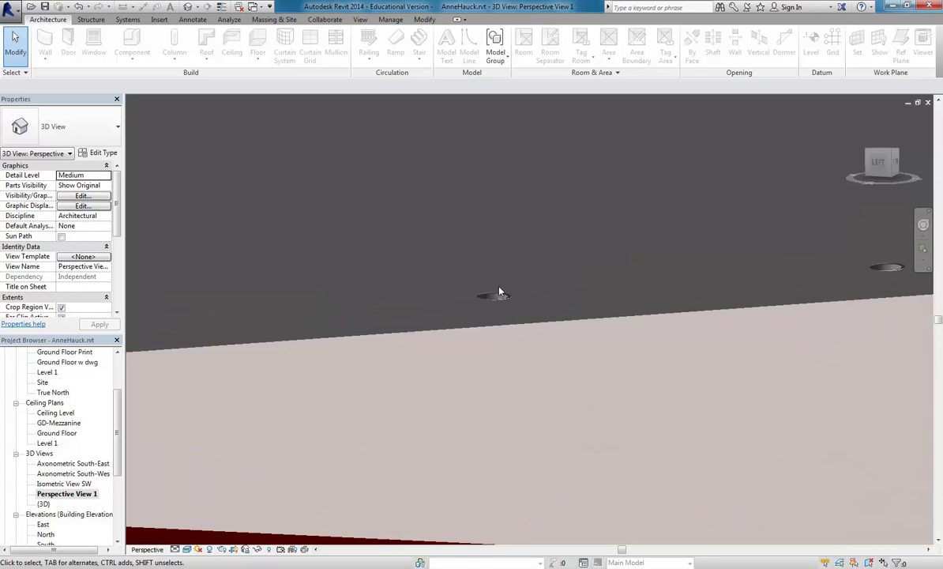
scroll(427, 407, down, 6)
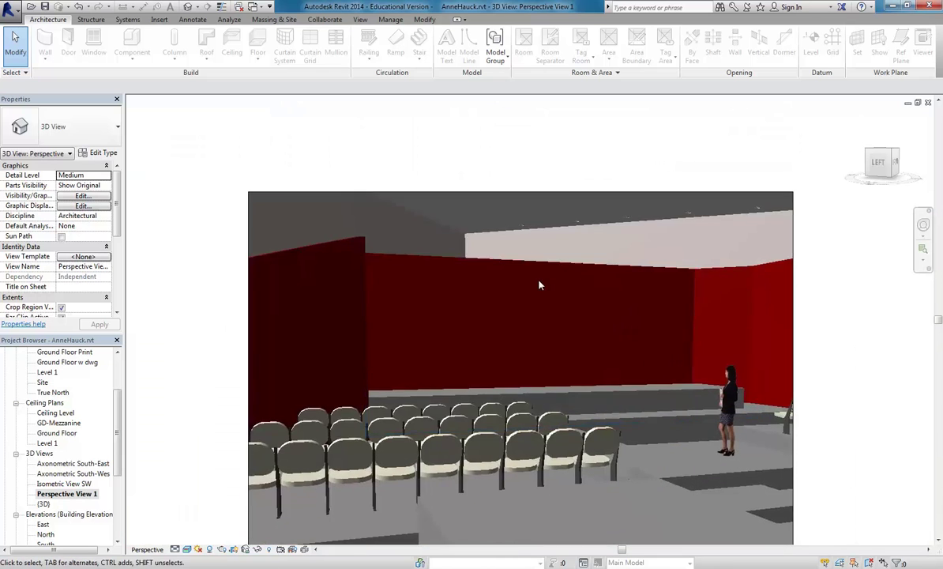
middle_drag(539, 285, 537, 211)
click(209, 551)
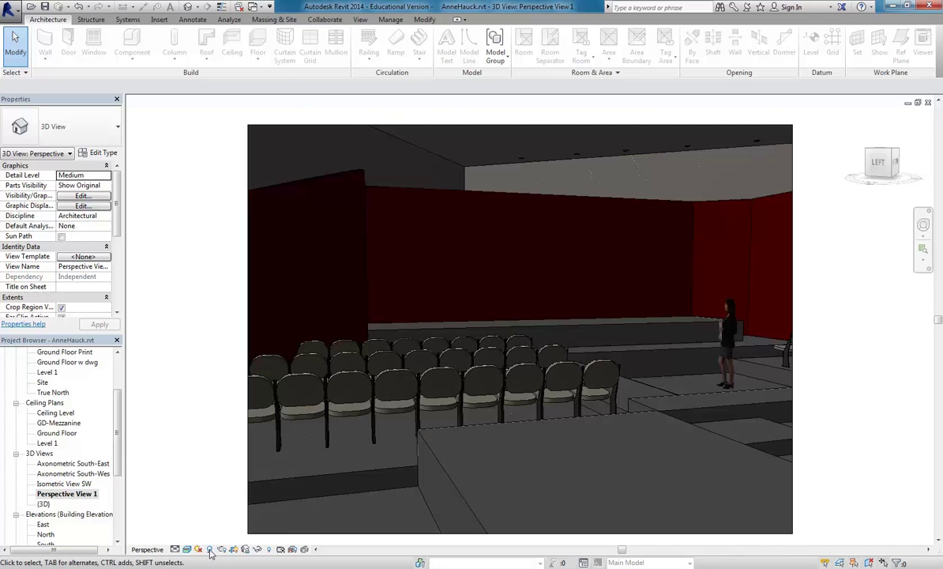
click(221, 550)
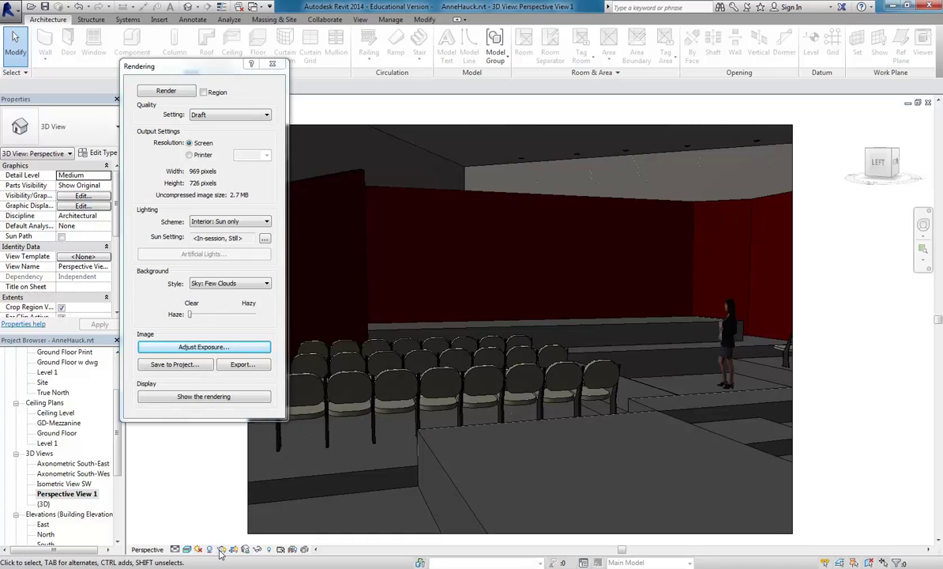
click(220, 224)
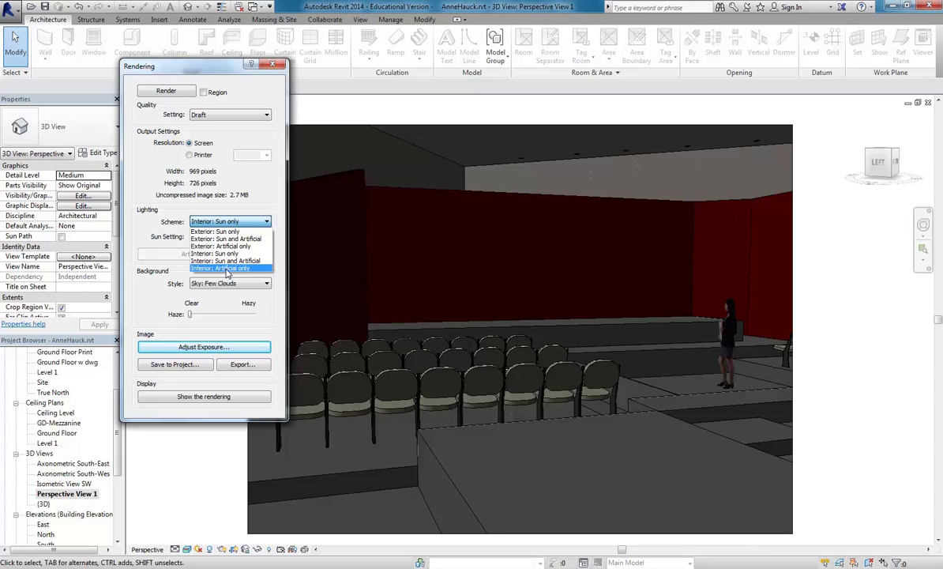
click(226, 269)
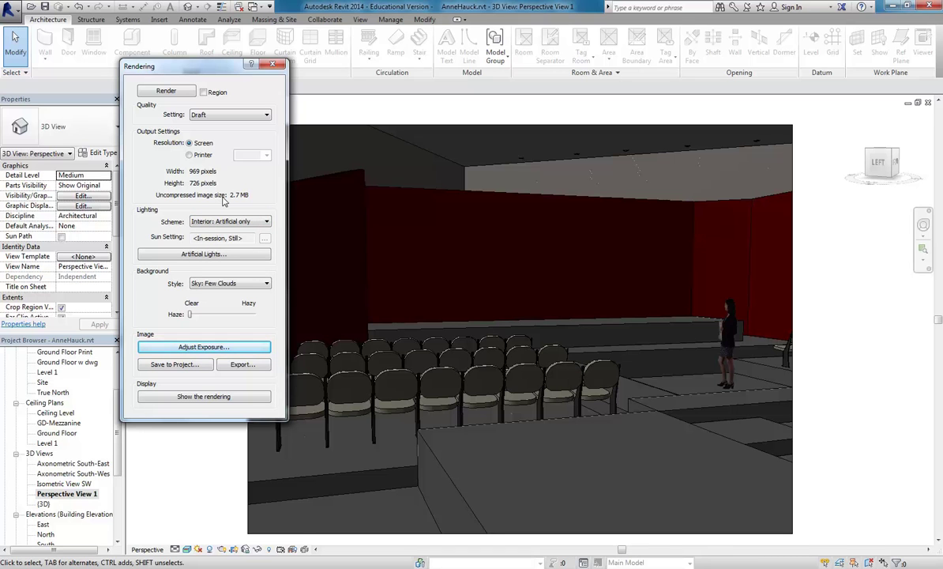
click(154, 92)
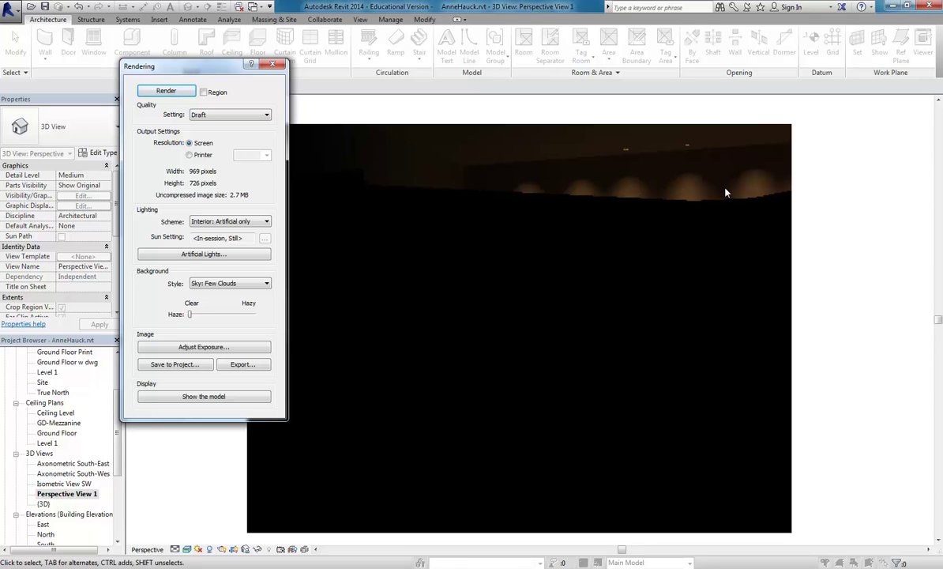
Adjust the render exposure value to 4.93 and close the Rendering dialog.
click(232, 348)
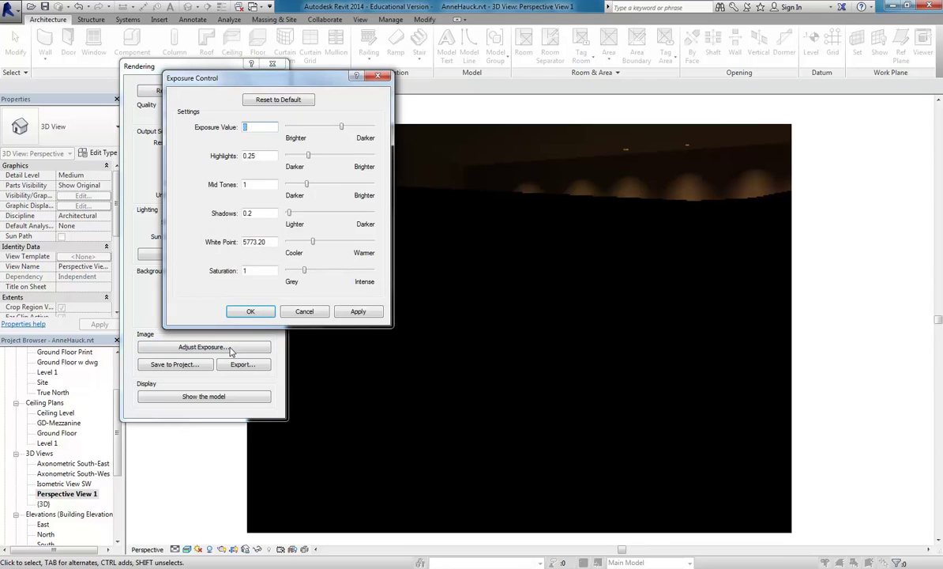
drag(342, 128, 337, 128)
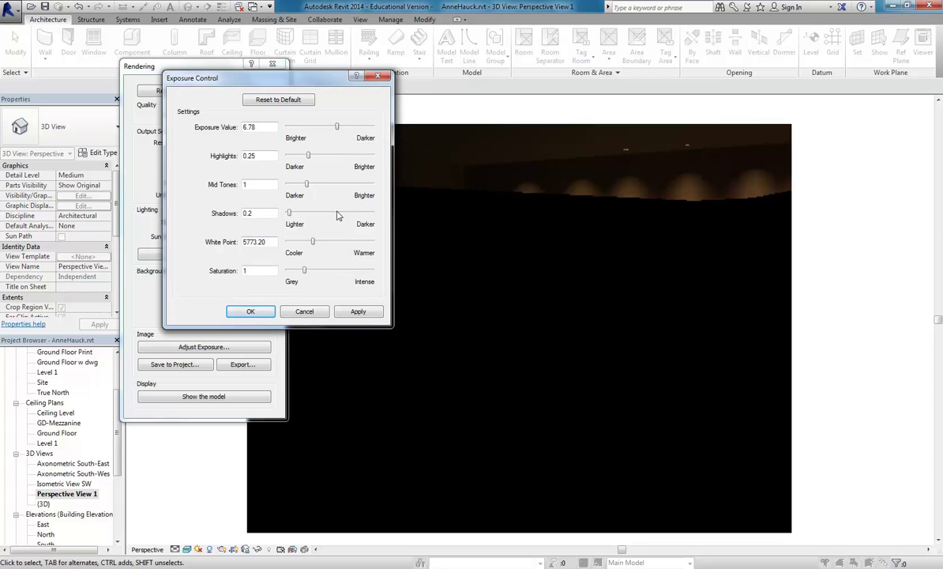
click(356, 311)
drag(337, 132, 330, 132)
click(356, 312)
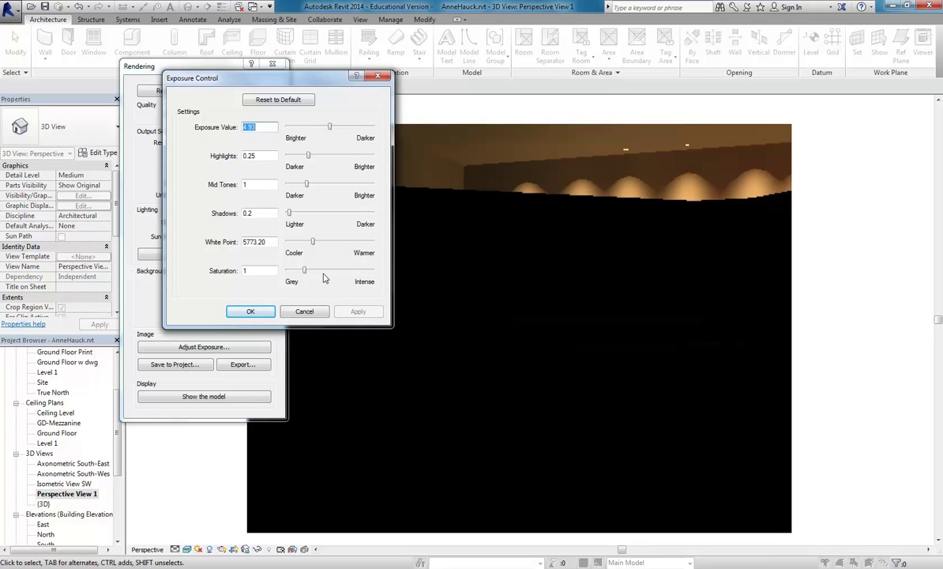
click(250, 312)
click(272, 63)
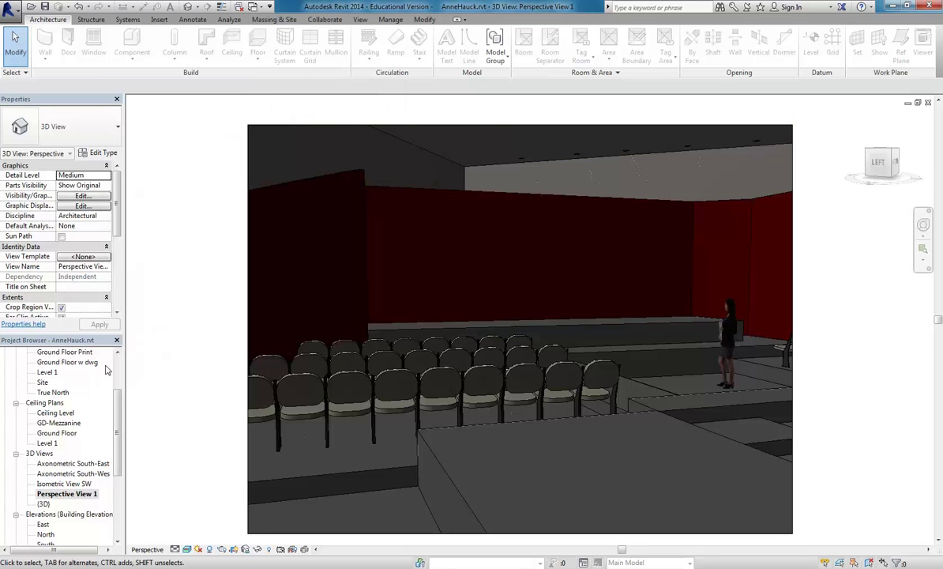
Open the Level 1 ceiling plan and set its underlay to Ground Floor.
scroll(117, 356, up, 3)
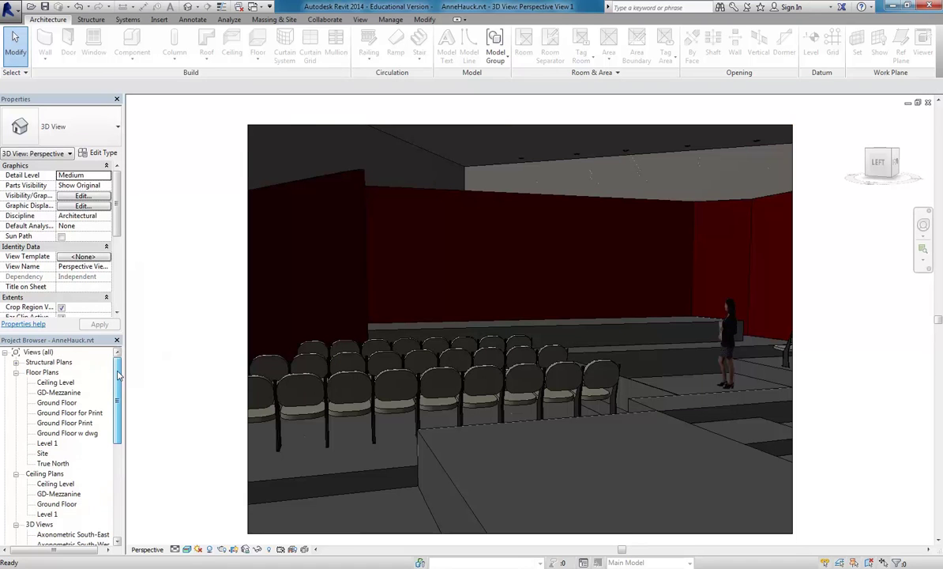
double_click(50, 514)
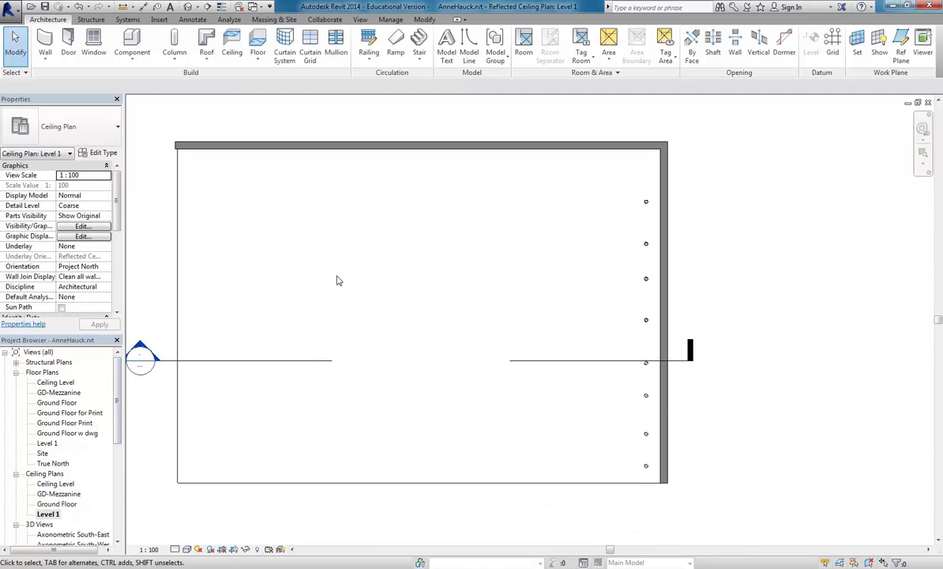
middle_drag(366, 271, 431, 266)
scroll(404, 291, down, 1)
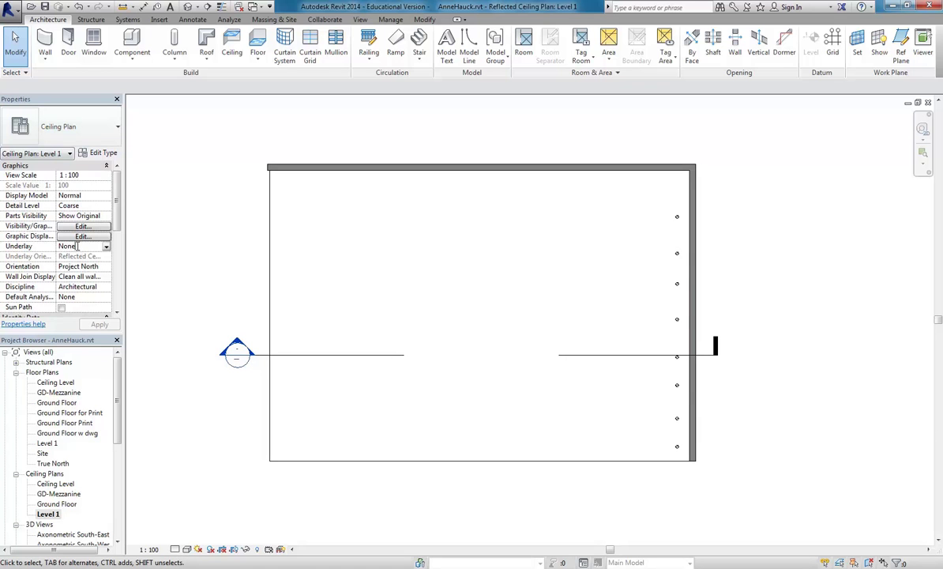
click(105, 246)
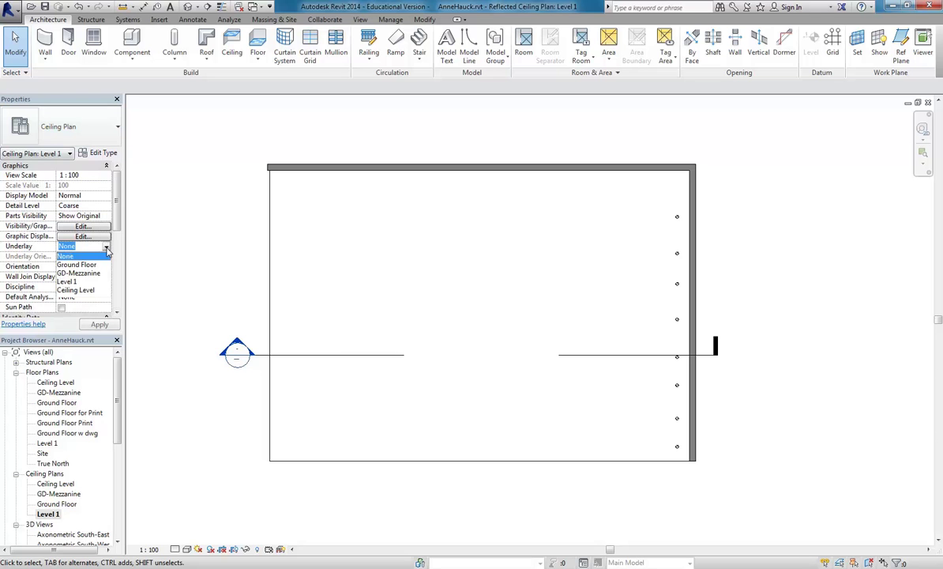
click(76, 265)
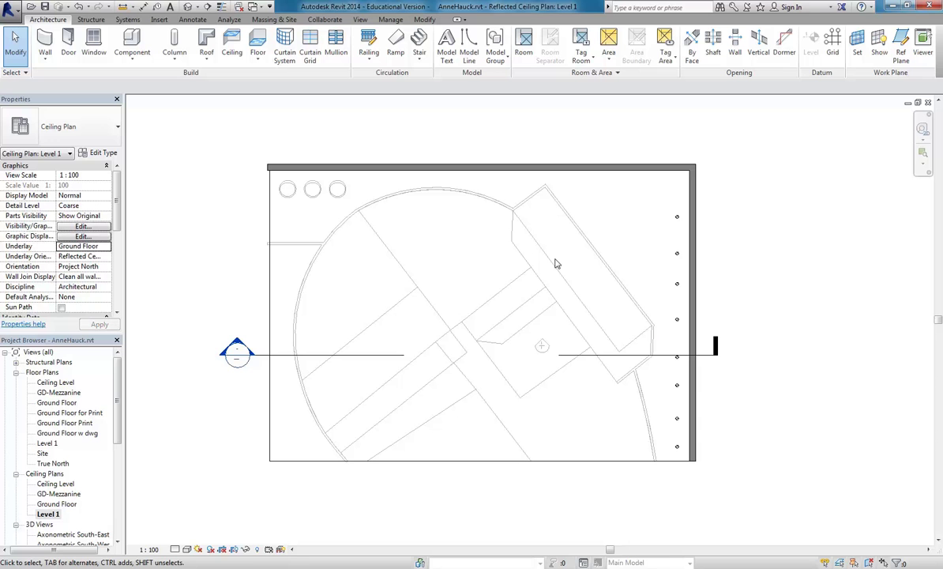
scroll(557, 273, up, 2)
middle_drag(566, 285, 555, 309)
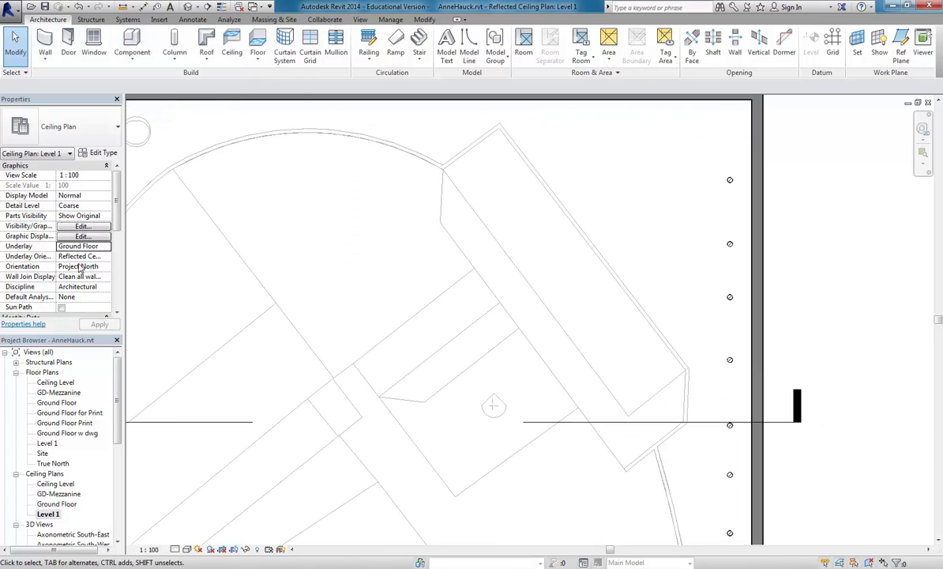
click(87, 248)
click(107, 246)
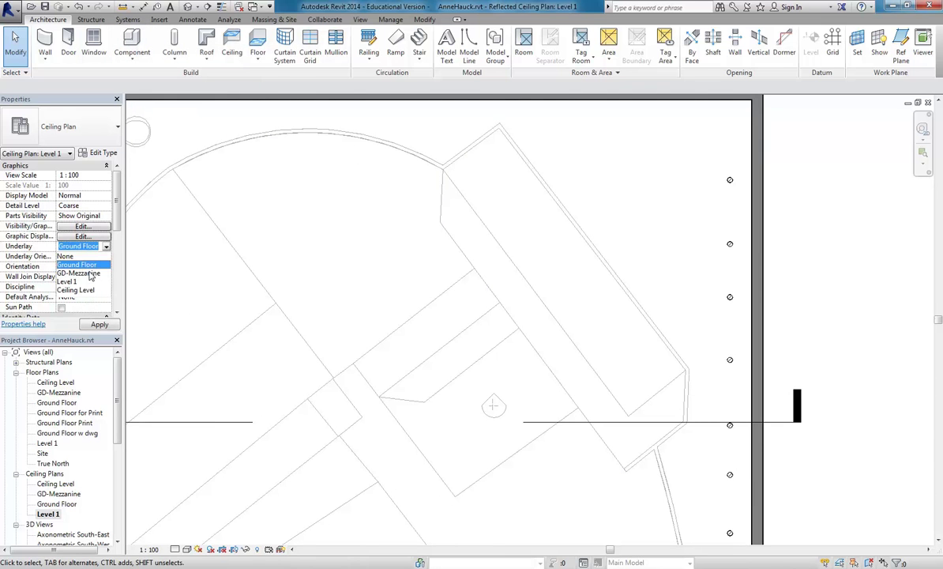
click(328, 211)
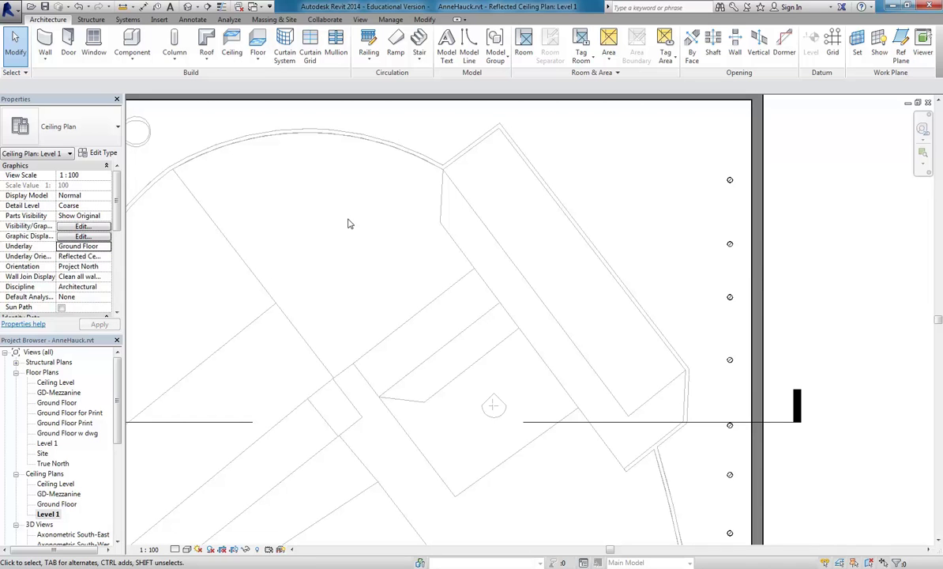
click(131, 44)
Dismiss the save reminder and load Downlight - Spot.rfa from the Internal lighting folder.
click(543, 335)
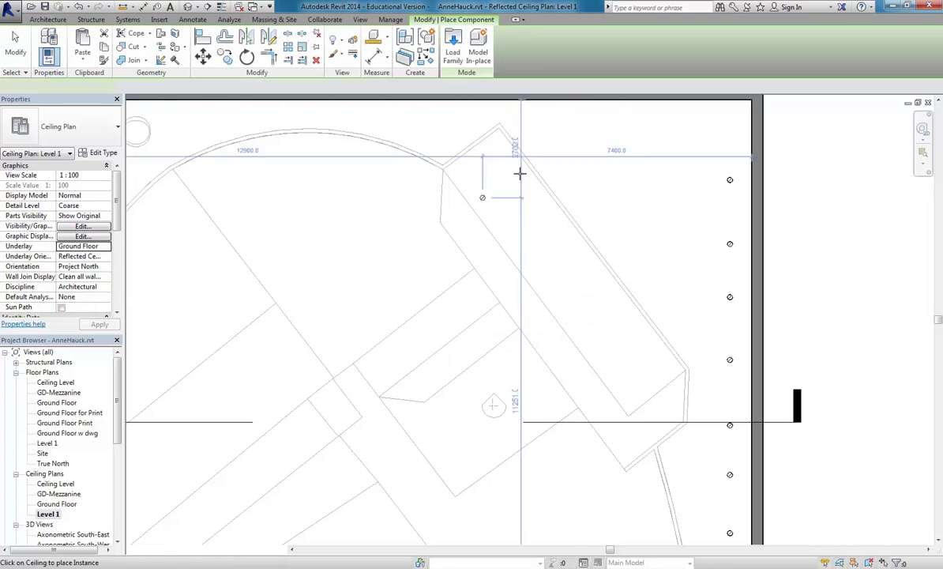
click(453, 49)
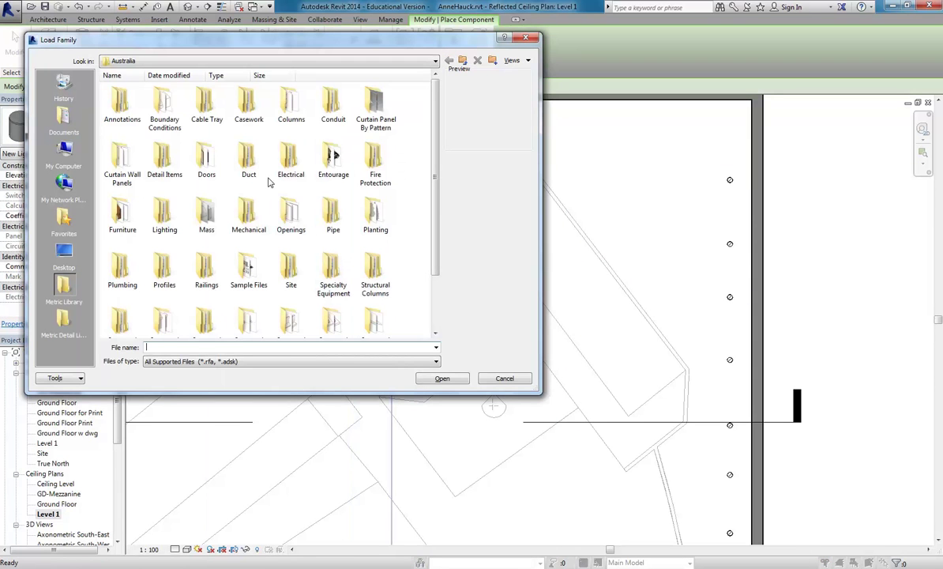
double_click(166, 217)
double_click(123, 104)
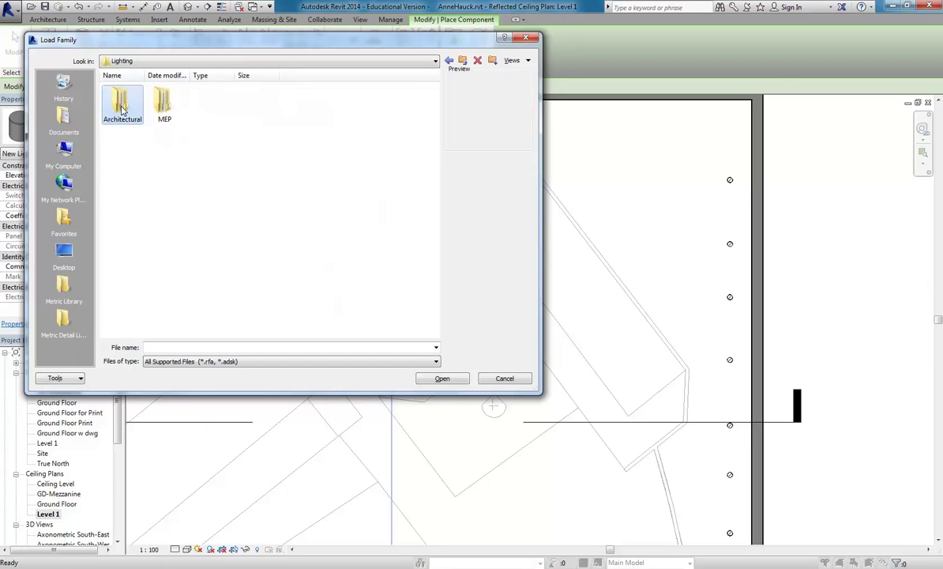
double_click(169, 111)
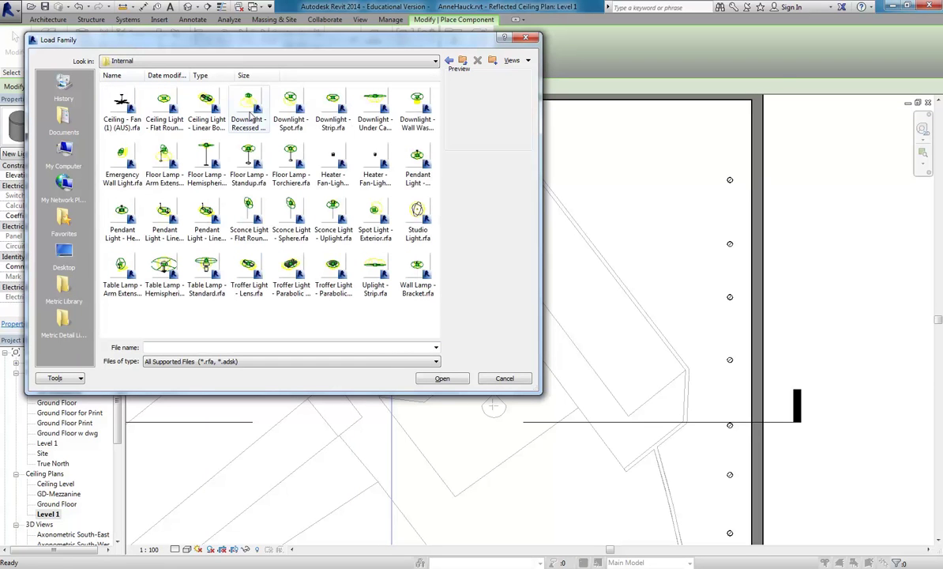
click(297, 111)
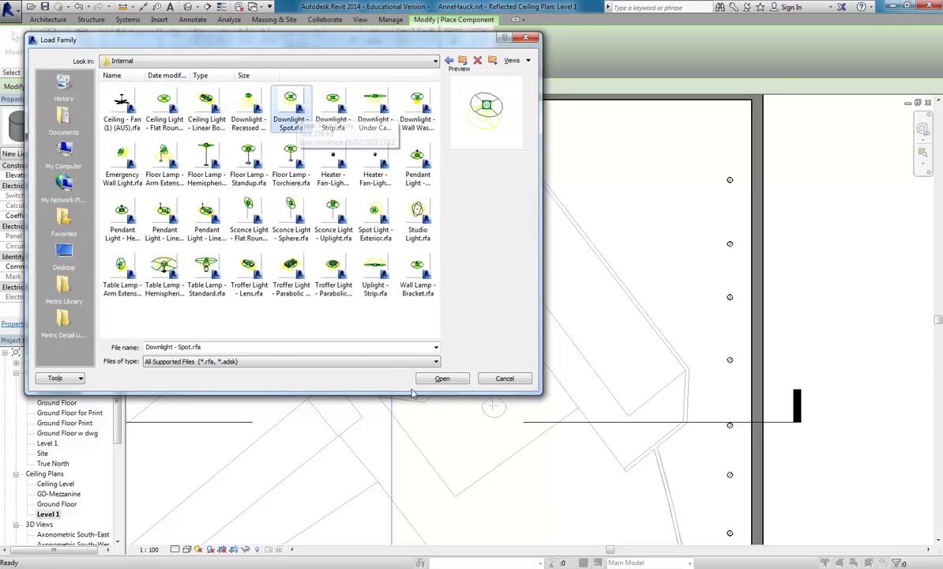
click(443, 378)
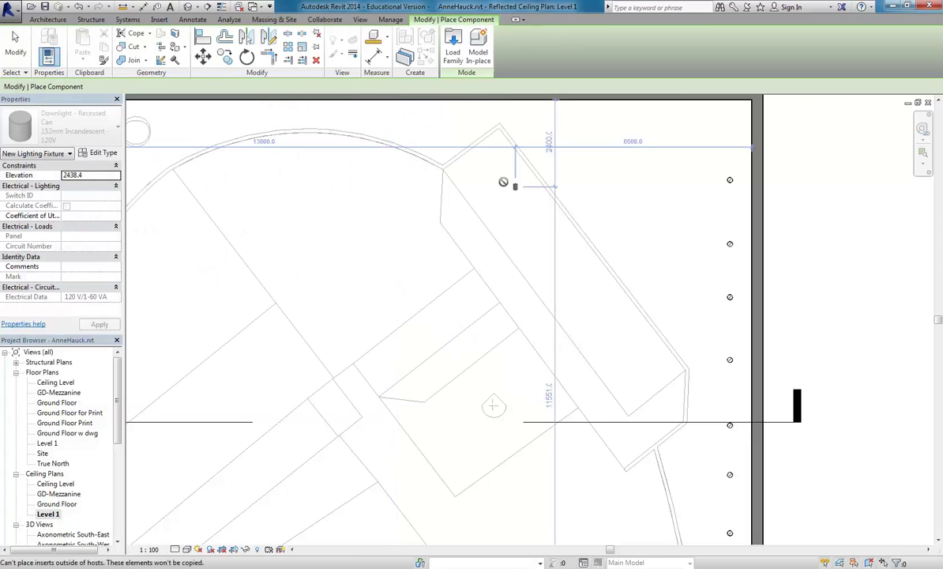
Place Downlight - Spot fixtures on the ceiling along the angled wall, then end placement.
scroll(488, 202, up, 3)
scroll(487, 204, up, 2)
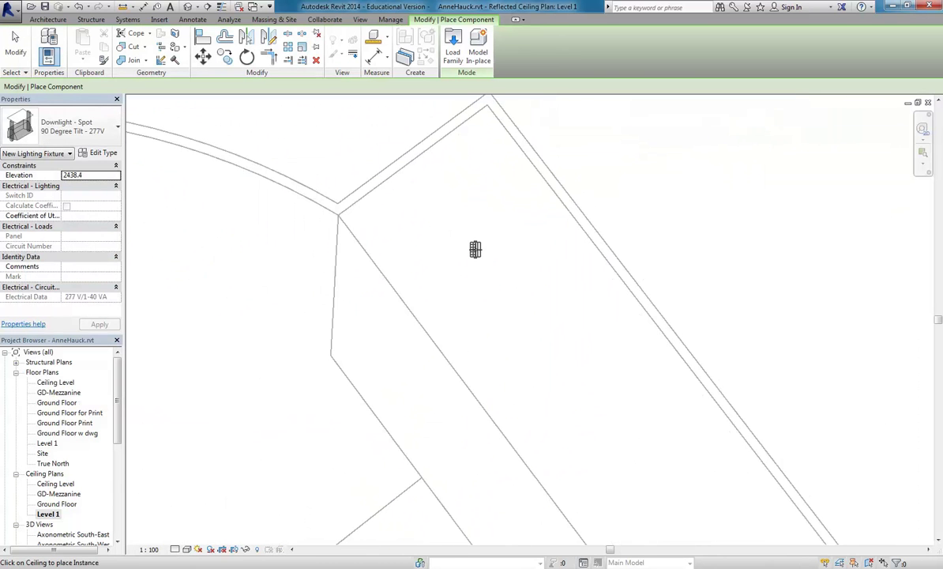
middle_drag(401, 170, 408, 219)
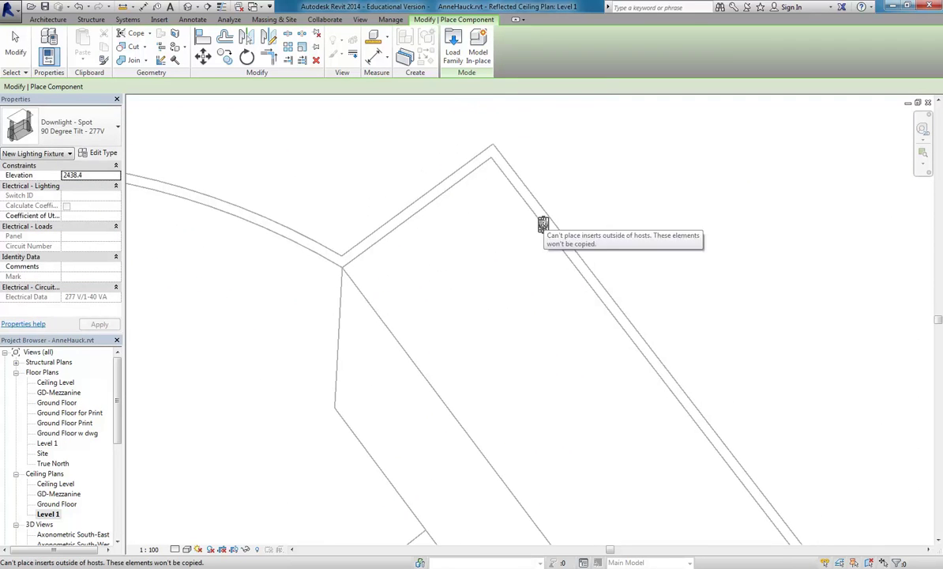
scroll(478, 271, down, 1)
scroll(477, 269, up, 1)
scroll(480, 261, down, 2)
scroll(522, 323, down, 1)
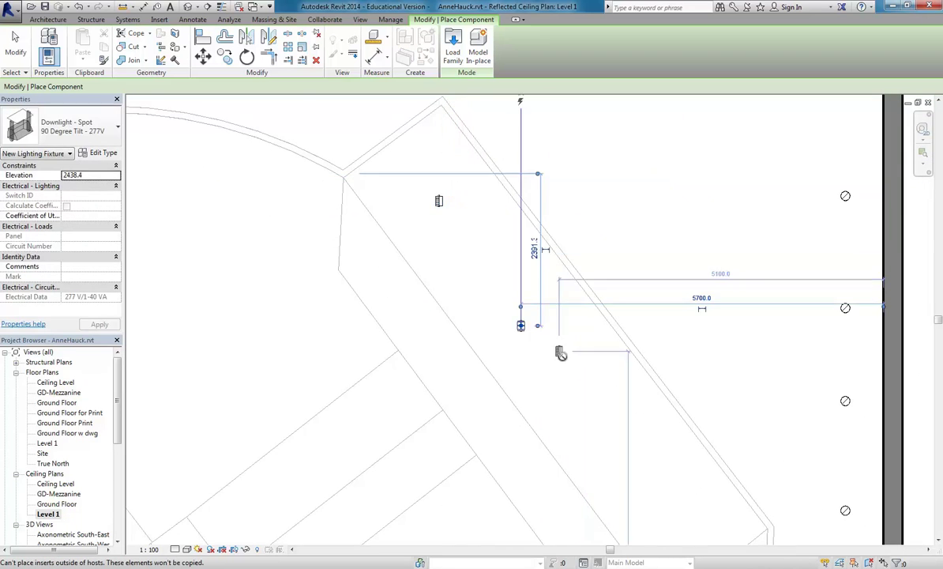
scroll(513, 320, up, 1)
click(518, 341)
middle_drag(553, 416, 489, 318)
click(531, 353)
key(Escape)
key(Escape)
scroll(71, 442, down, 4)
click(48, 422)
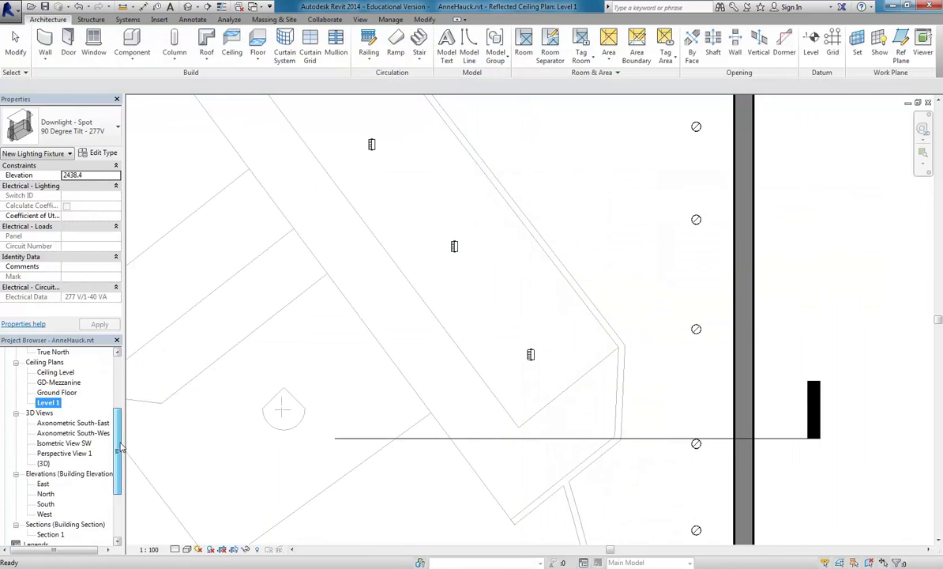
scroll(71, 451, down, 1)
Re-aim the Perspective View 1 camera at the ceiling and extend its crop region upward.
double_click(71, 453)
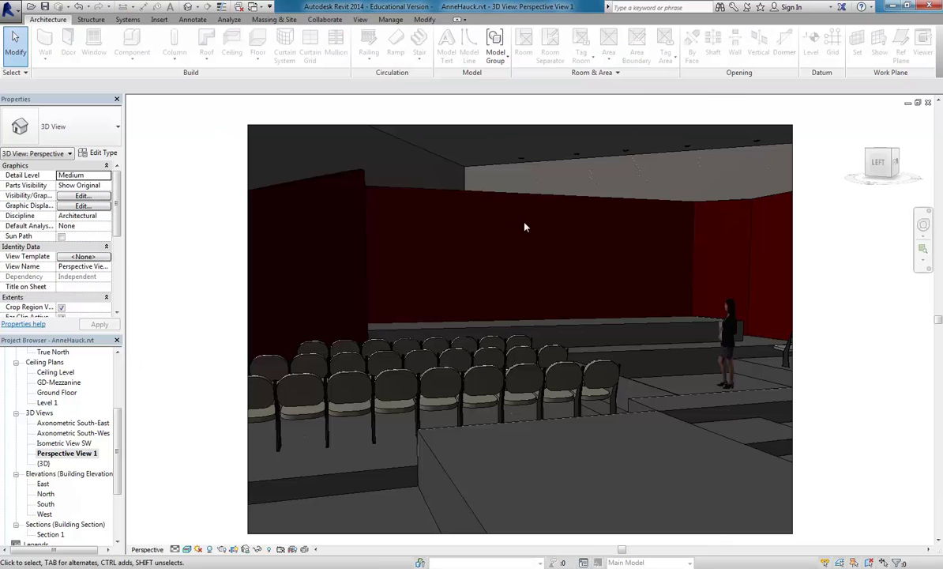
mouse_move(488, 124)
middle_down()
mouse_move(487, 178)
mouse_move(543, 211)
mouse_move(508, 208)
mouse_move(557, 221)
middle_up()
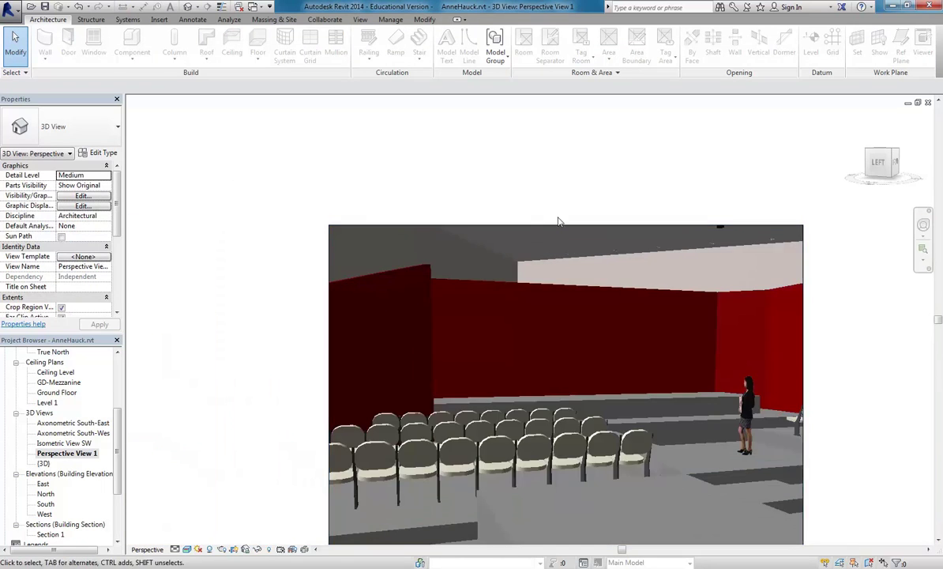
click(557, 223)
scroll(553, 224, up, 3)
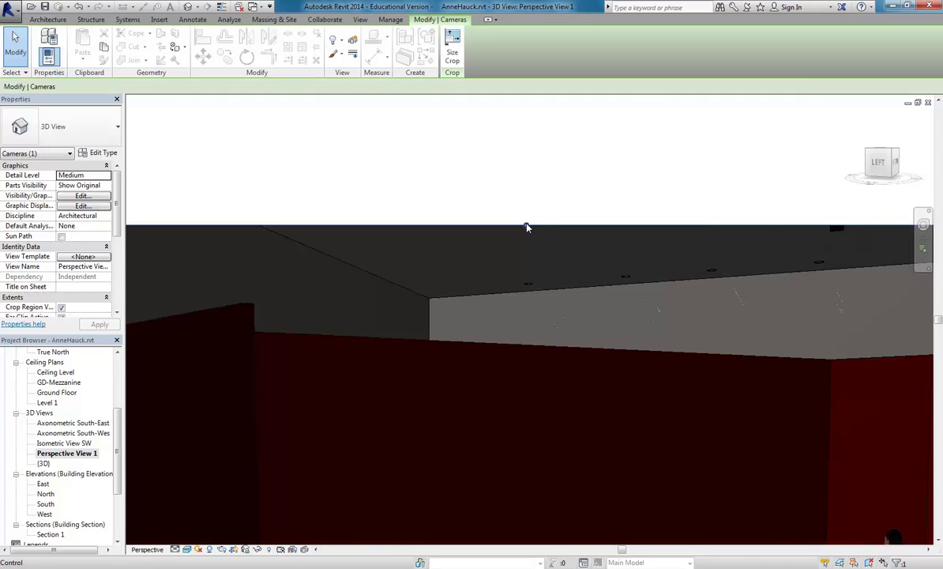
shift+middle_drag(775, 234, 428, 261)
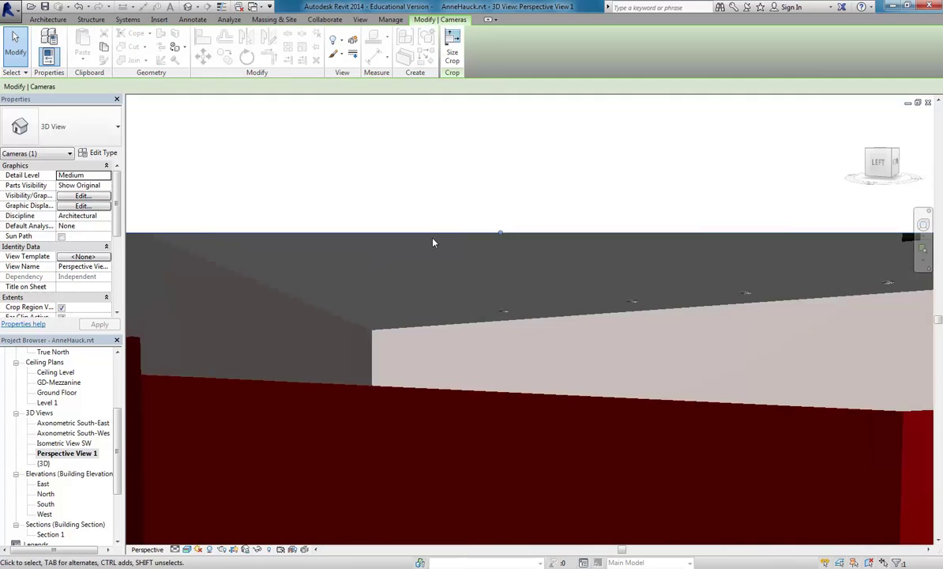
drag(499, 233, 499, 202)
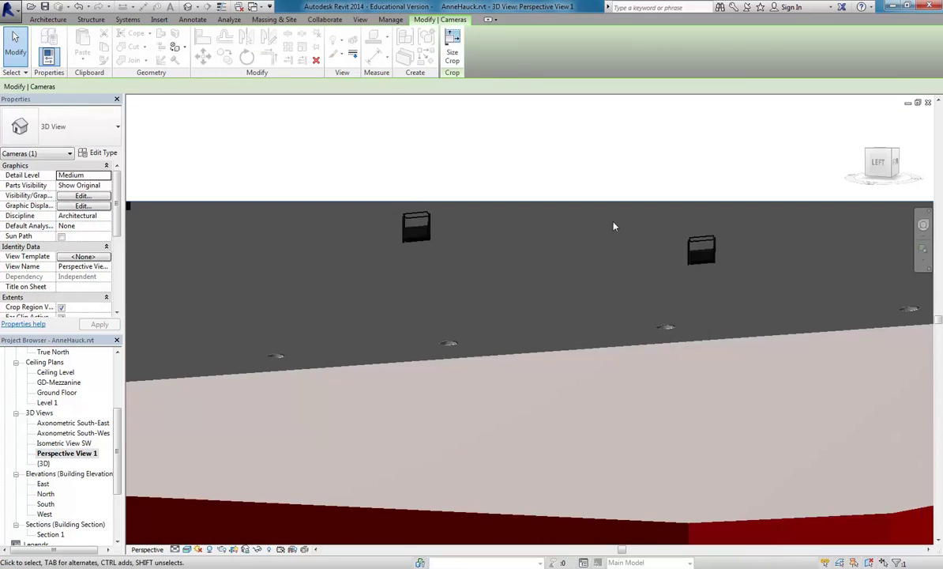
scroll(423, 250, up, 5)
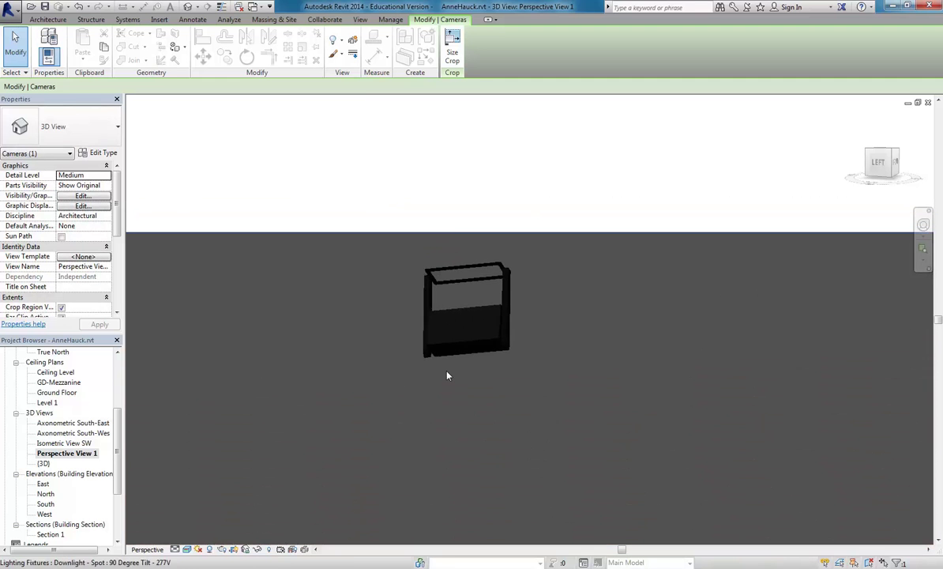
scroll(442, 345, down, 5)
middle_drag(481, 300, 518, 181)
scroll(512, 158, up, 3)
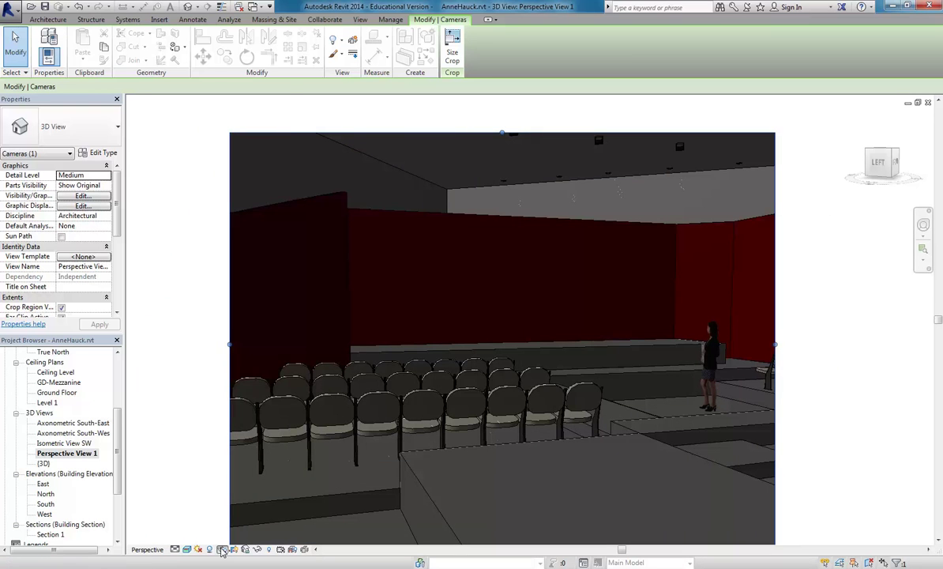
Render the perspective view, then switch back to the shaded model.
click(221, 549)
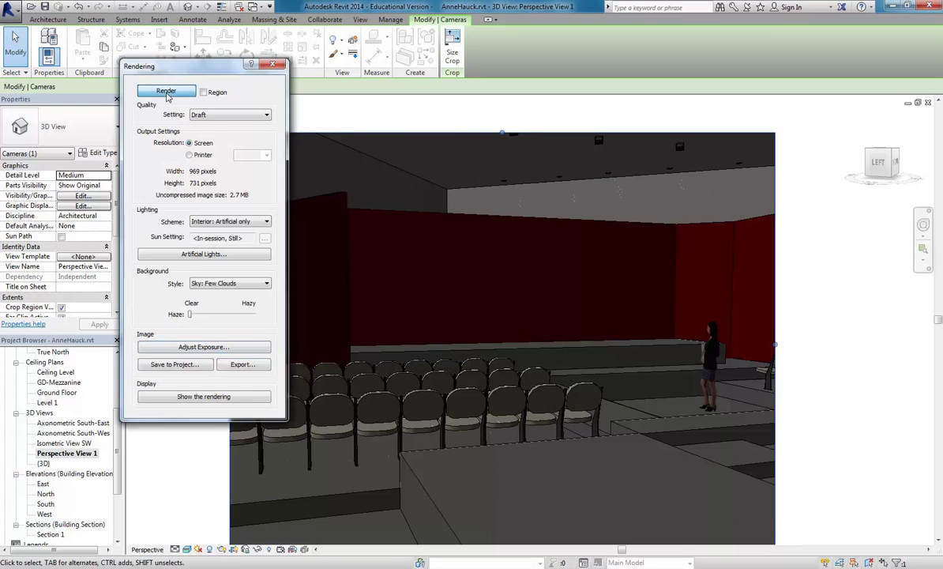
click(165, 91)
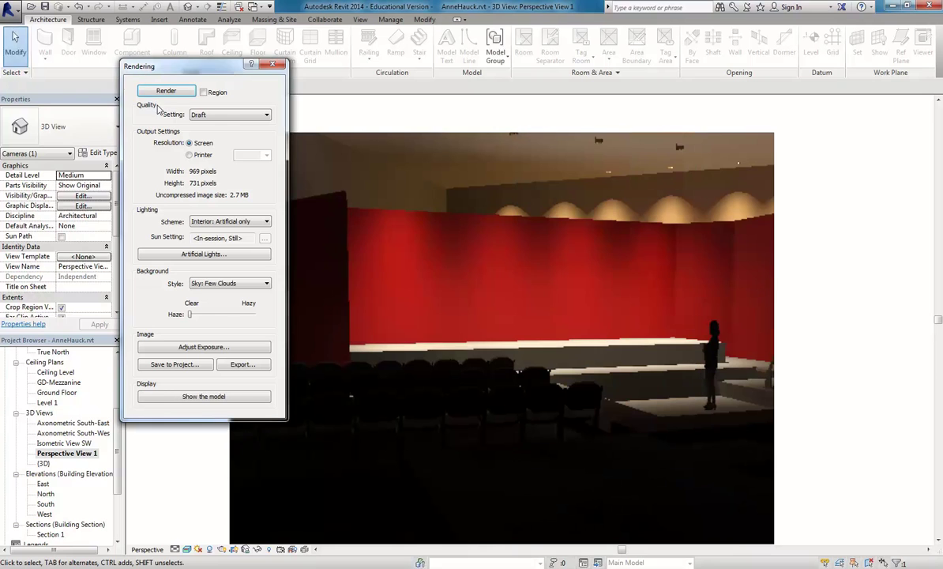
drag(190, 67, 152, 46)
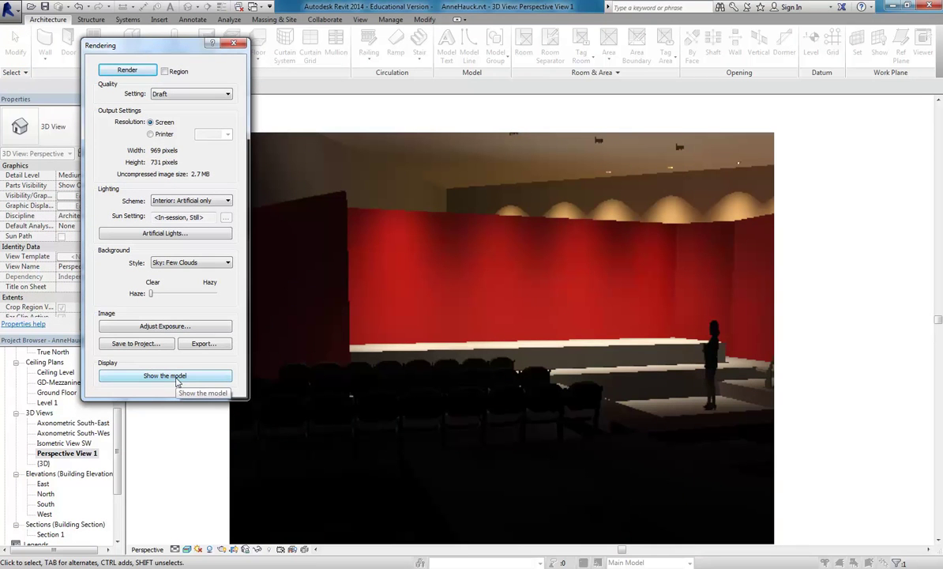
click(177, 376)
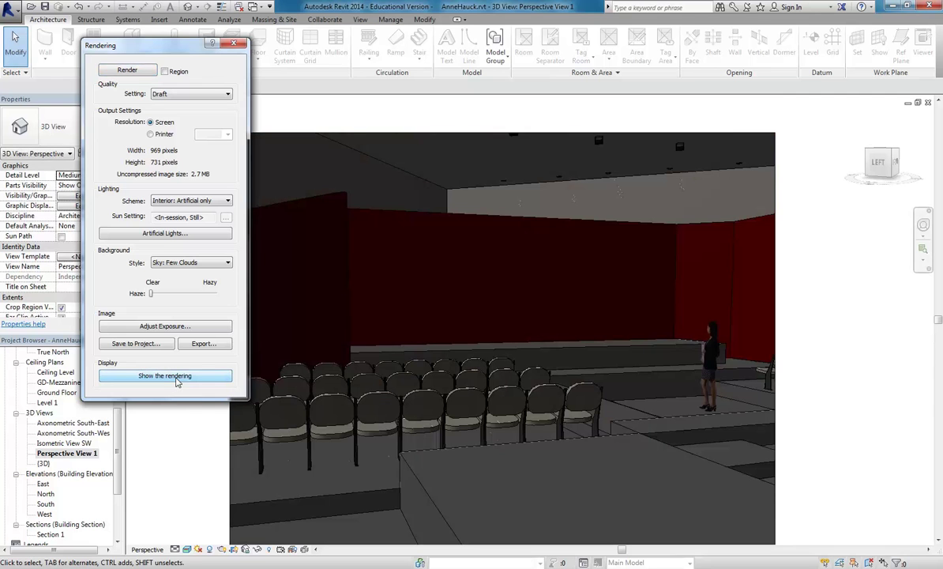
click(233, 43)
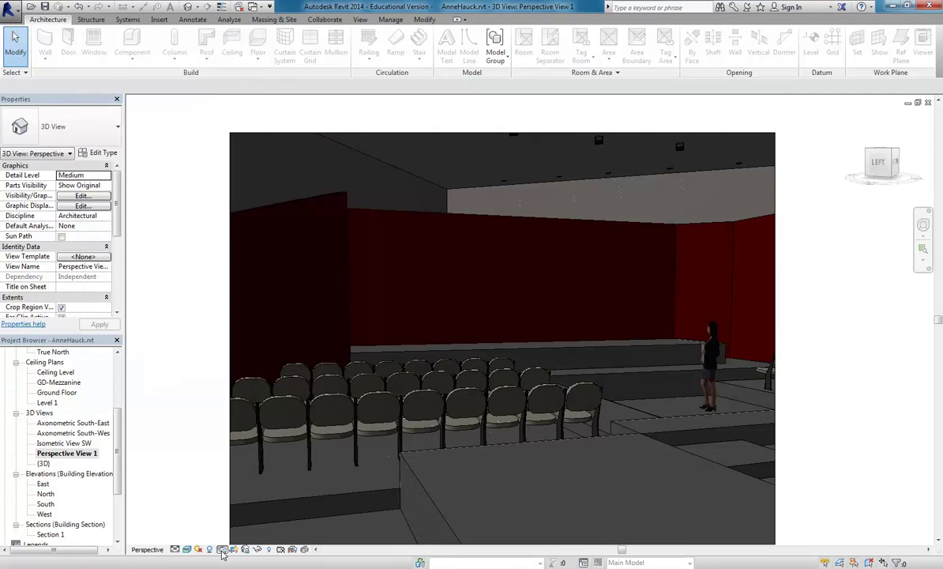
Show the rendered image again, keeping render quality at Draft.
click(221, 549)
click(134, 376)
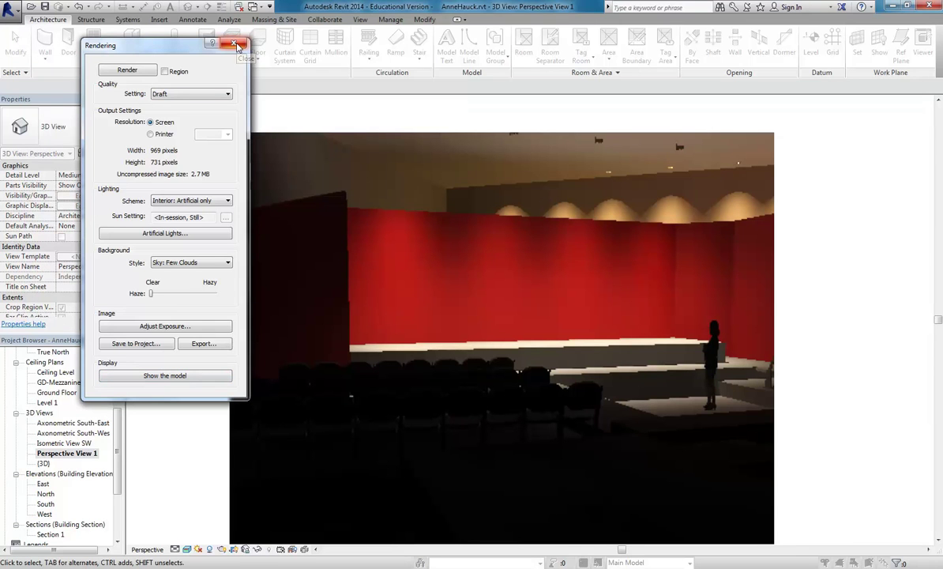
click(173, 98)
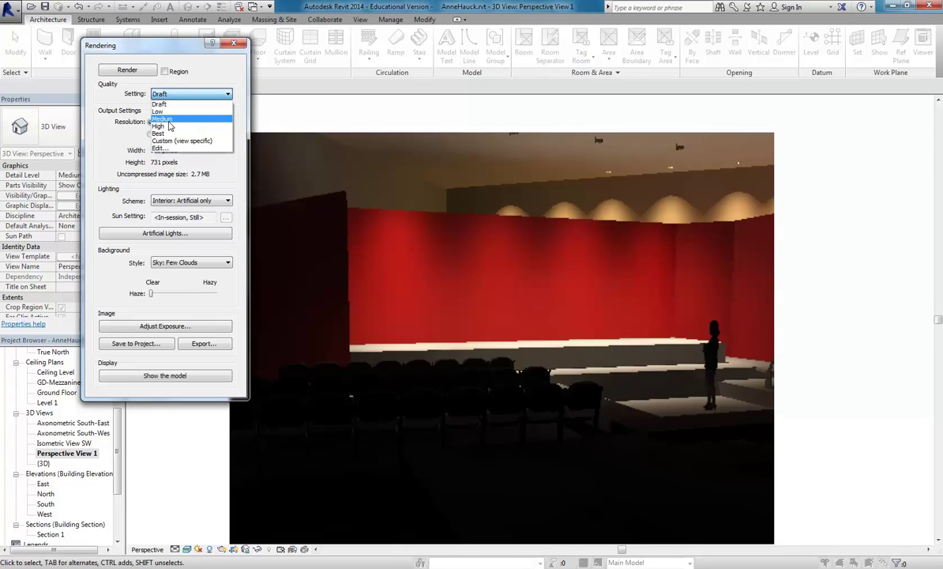
click(123, 48)
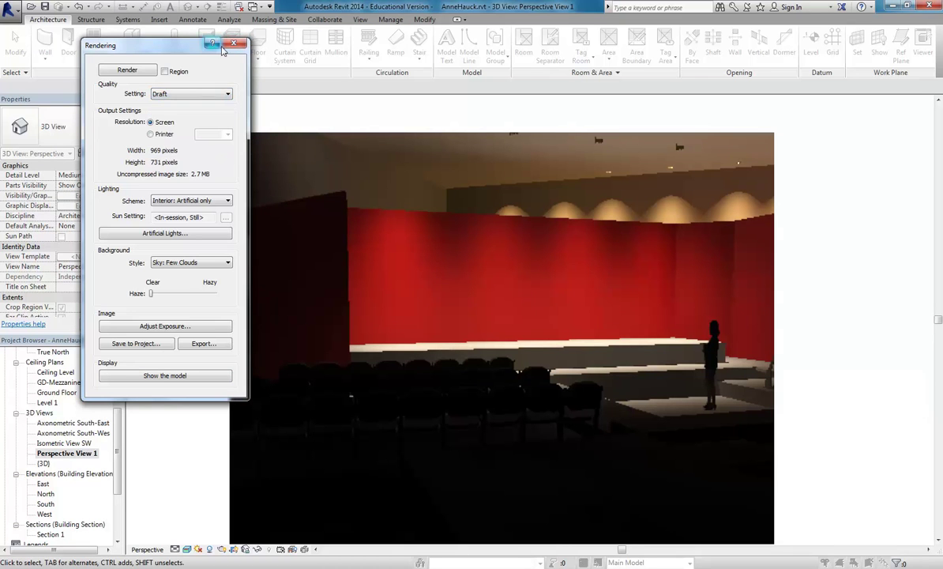
click(233, 43)
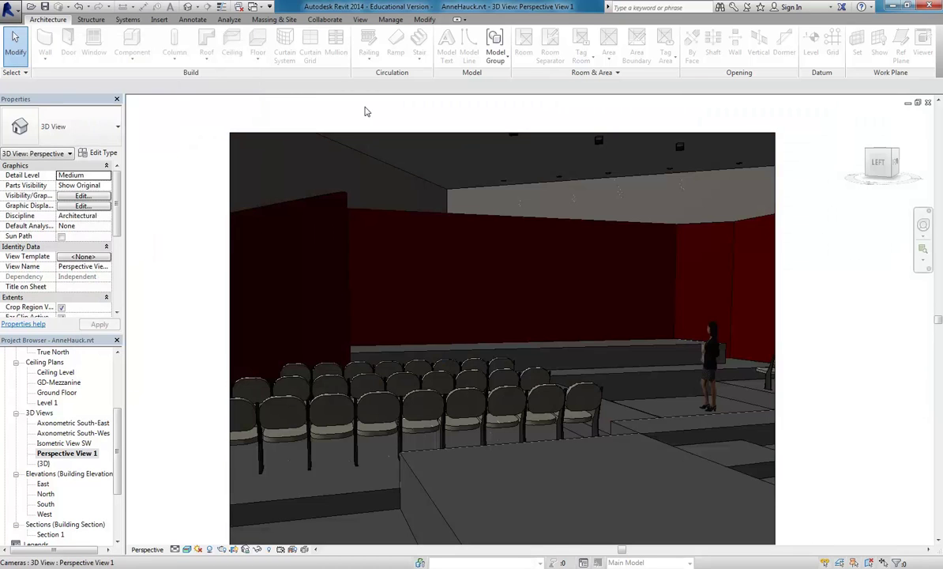
Sign in to Autodesk 360 from the View tab with the Autodesk account ID and password.
click(361, 20)
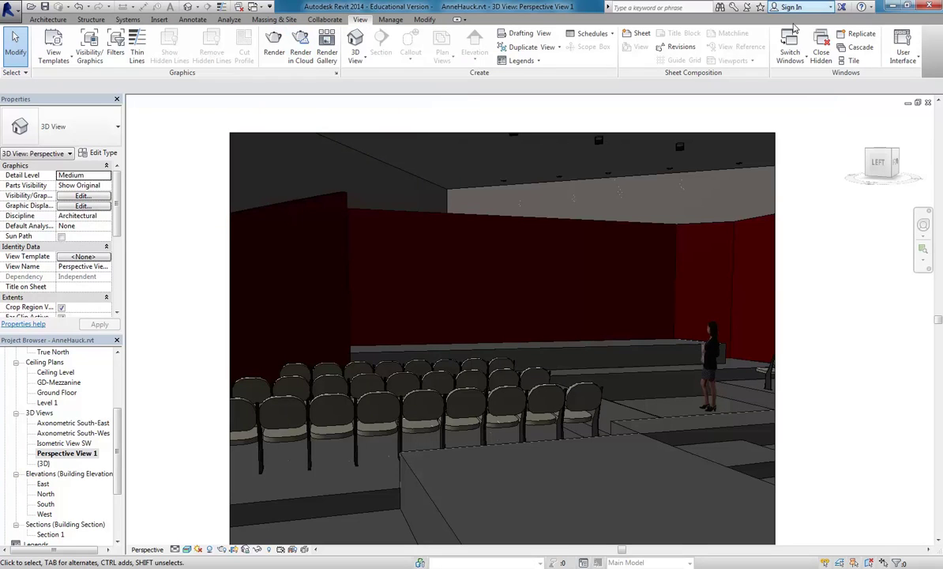
click(813, 8)
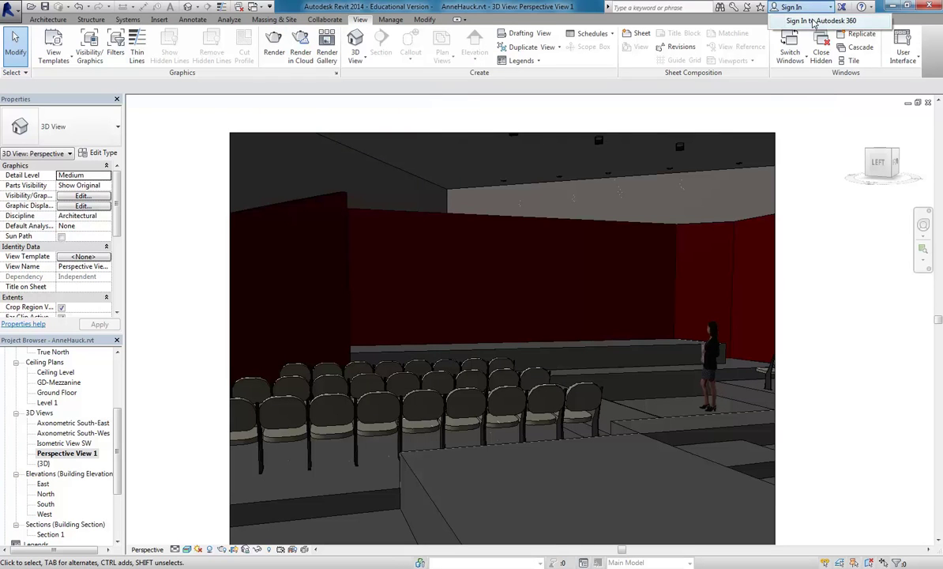
click(813, 22)
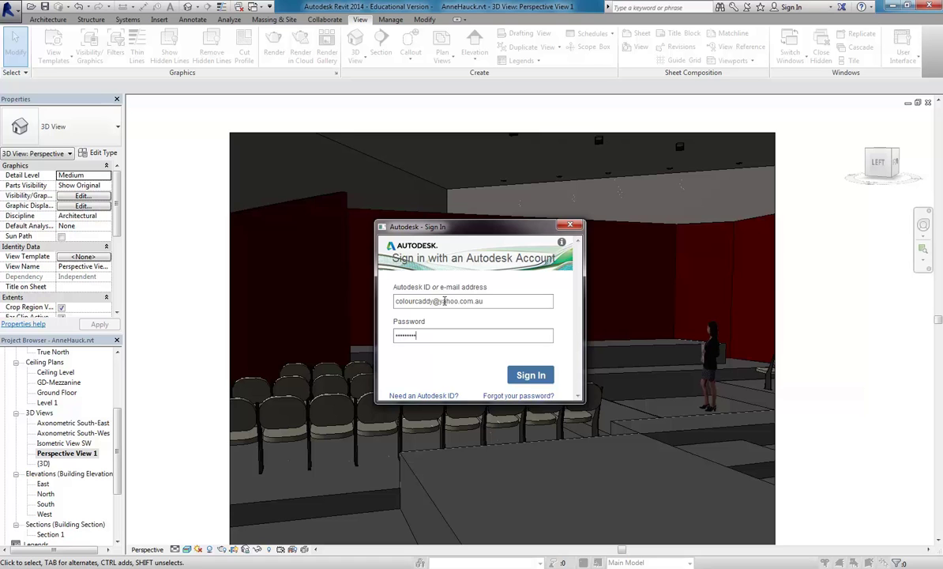
click(522, 379)
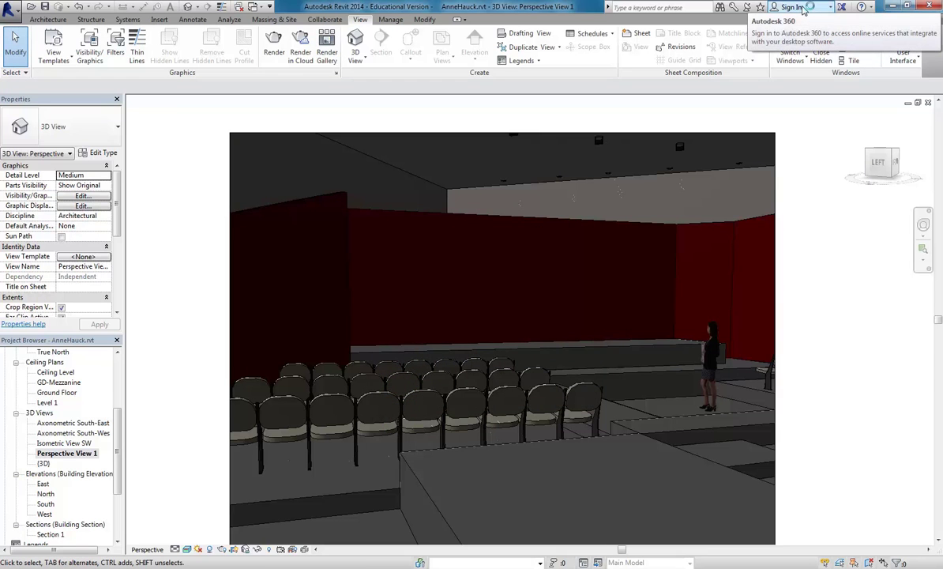
Start a cloud render of Perspective View 1 at Final quality.
click(300, 49)
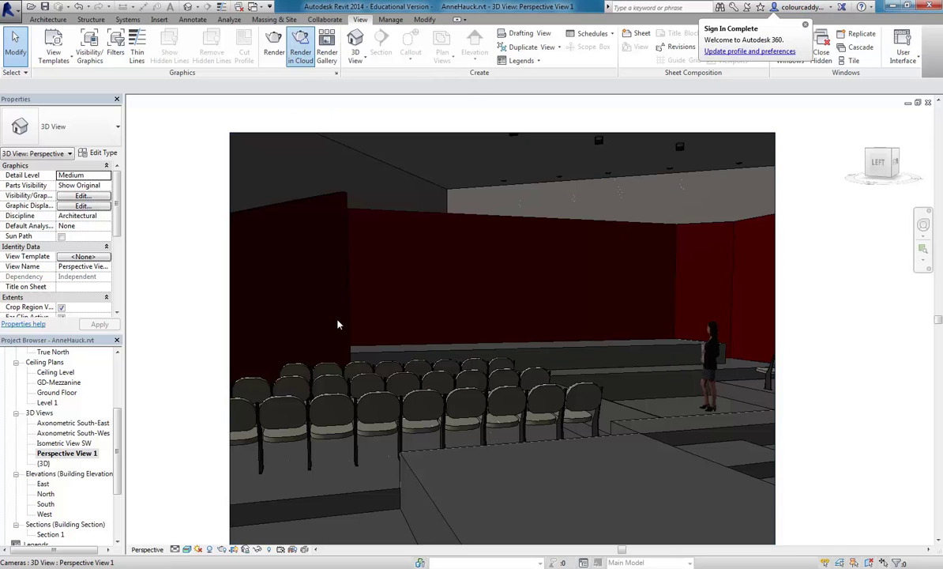
click(575, 396)
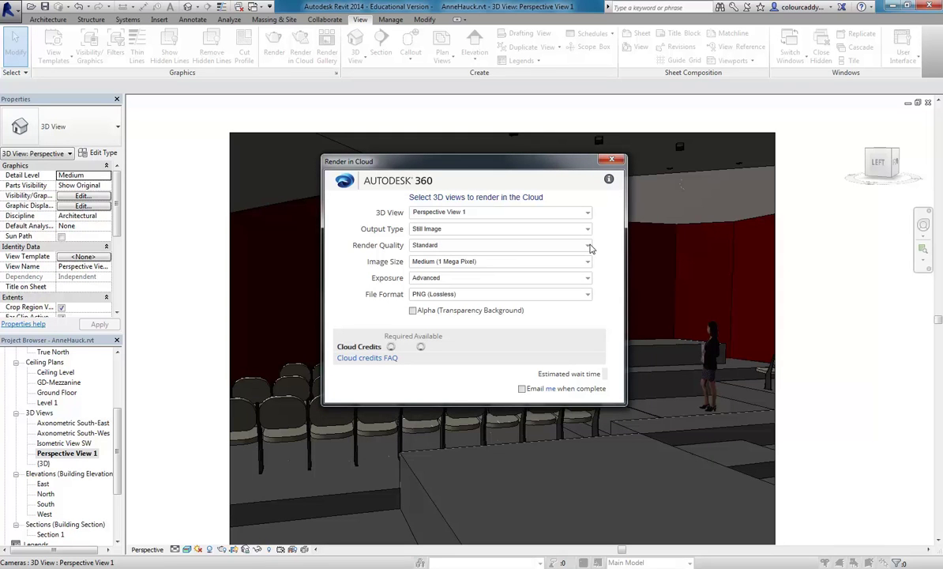
click(588, 245)
click(435, 269)
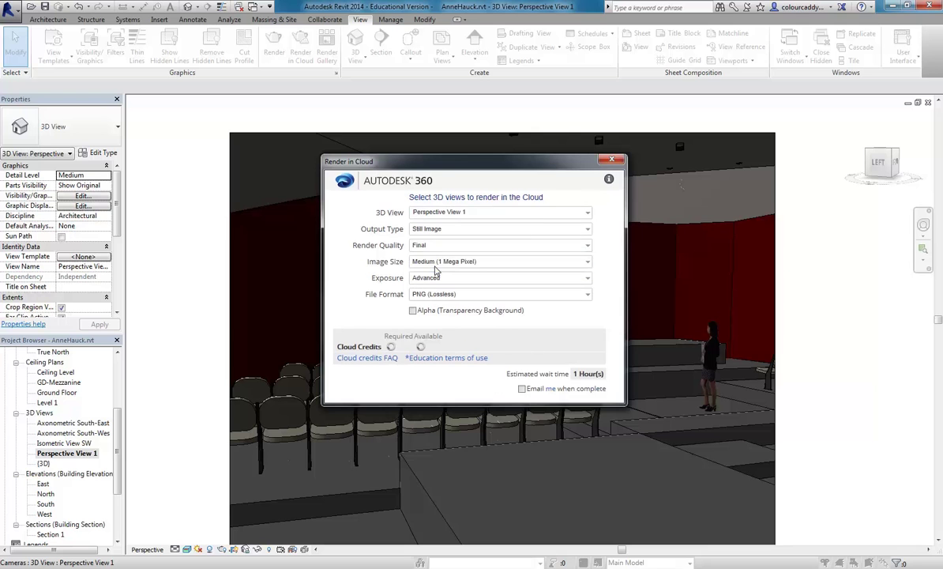
Set the cloud image size to Large (2.25 Mega Pixel) and submit the render.
click(585, 261)
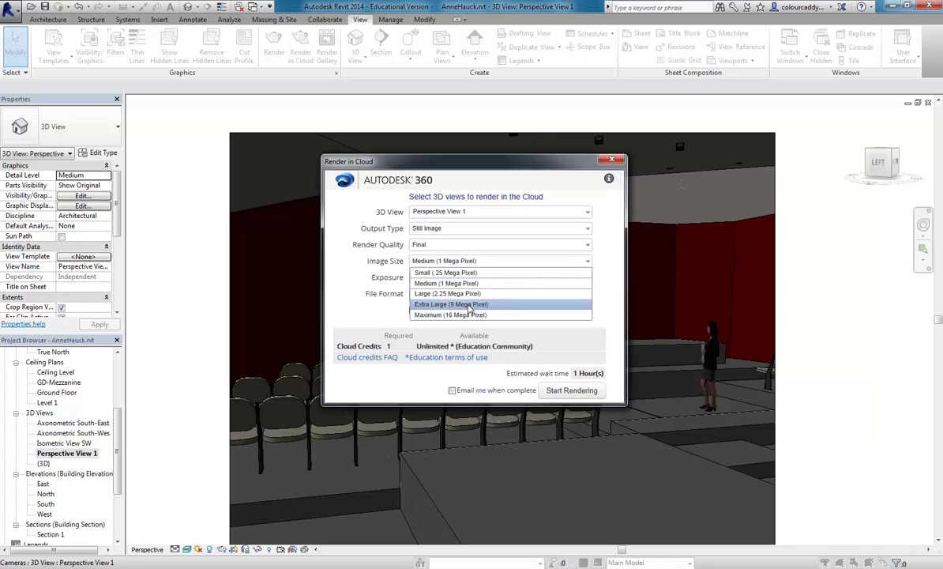
click(469, 305)
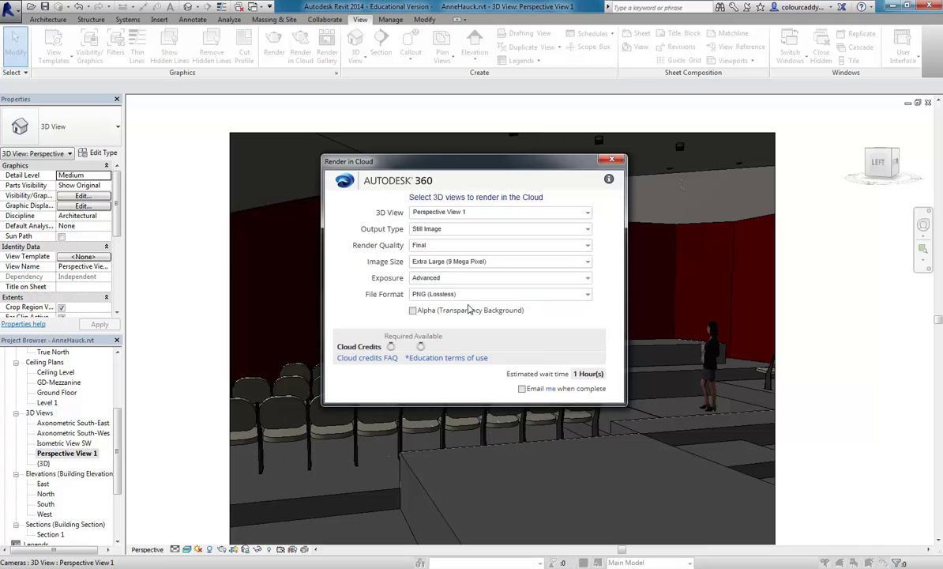
click(587, 261)
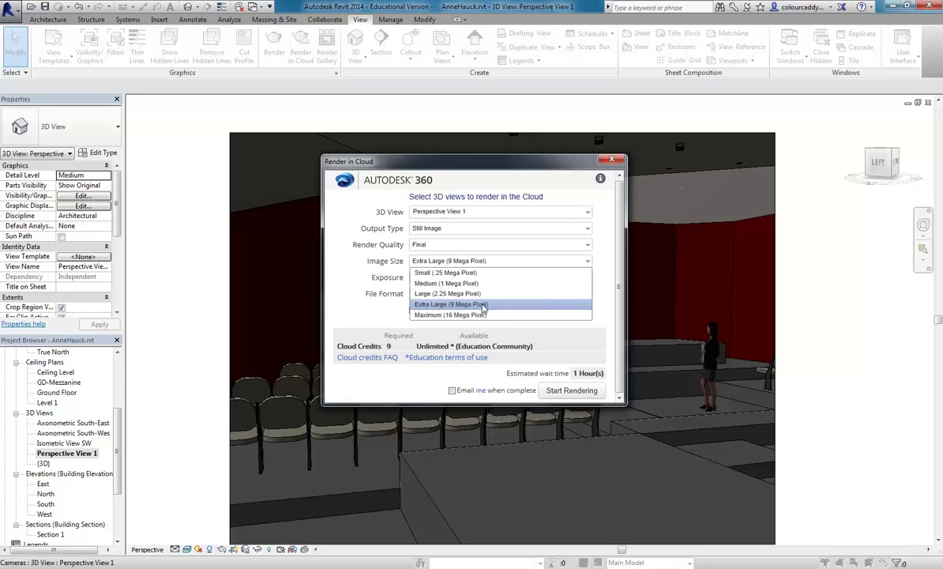
click(481, 305)
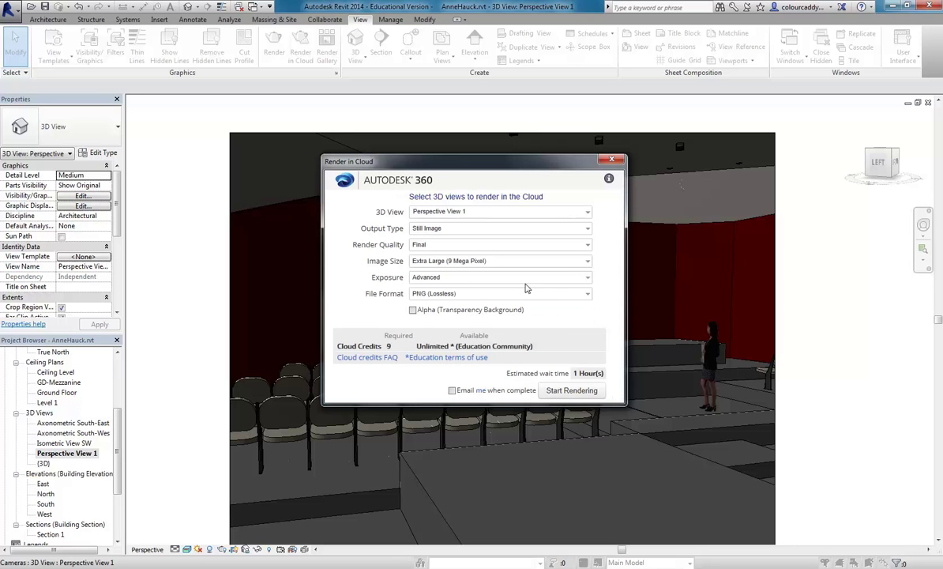
click(586, 261)
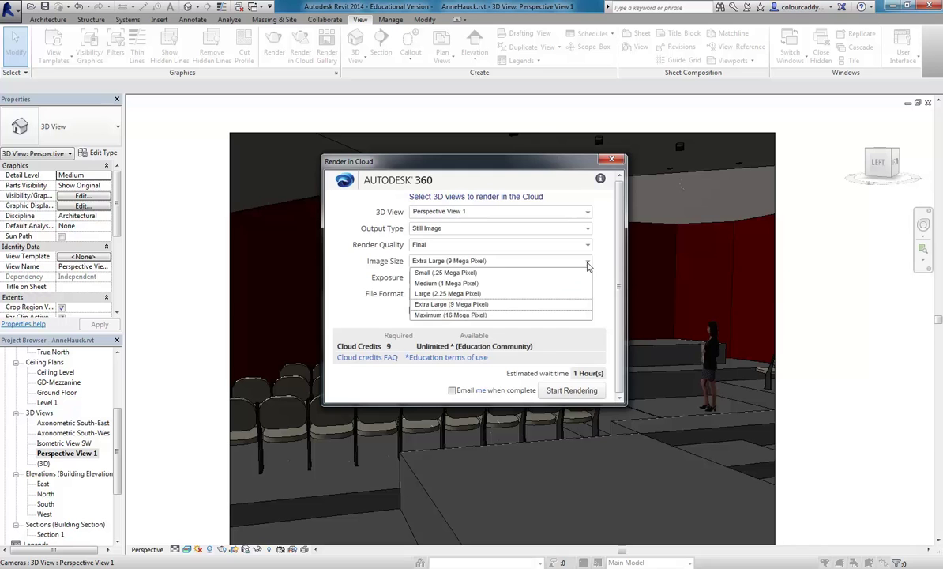
click(464, 293)
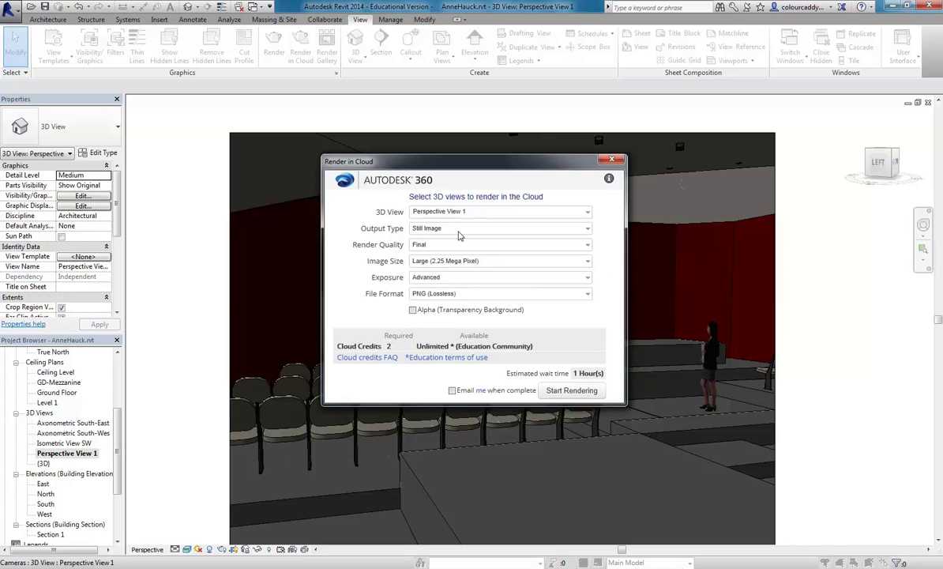
click(566, 392)
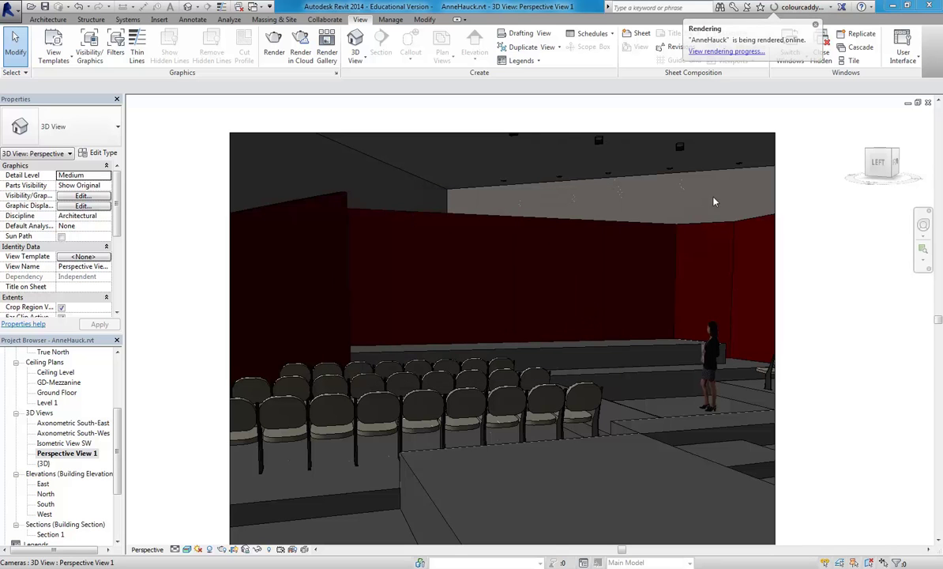
click(799, 8)
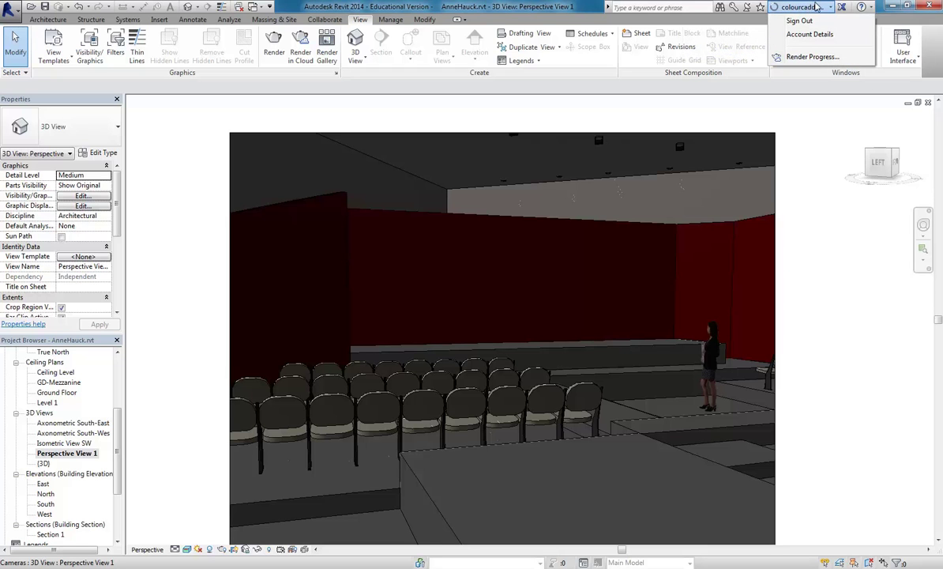
Choose Render Progress from the account menu to check the cloud render online.
click(811, 58)
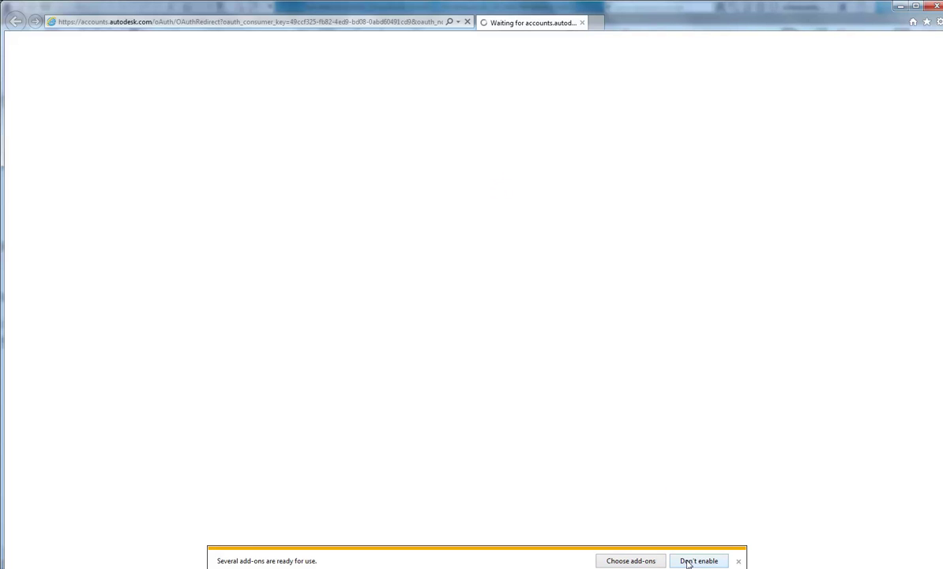
Log in to the proxy with the user's credentials and enable the Java plug-in add-on.
click(648, 561)
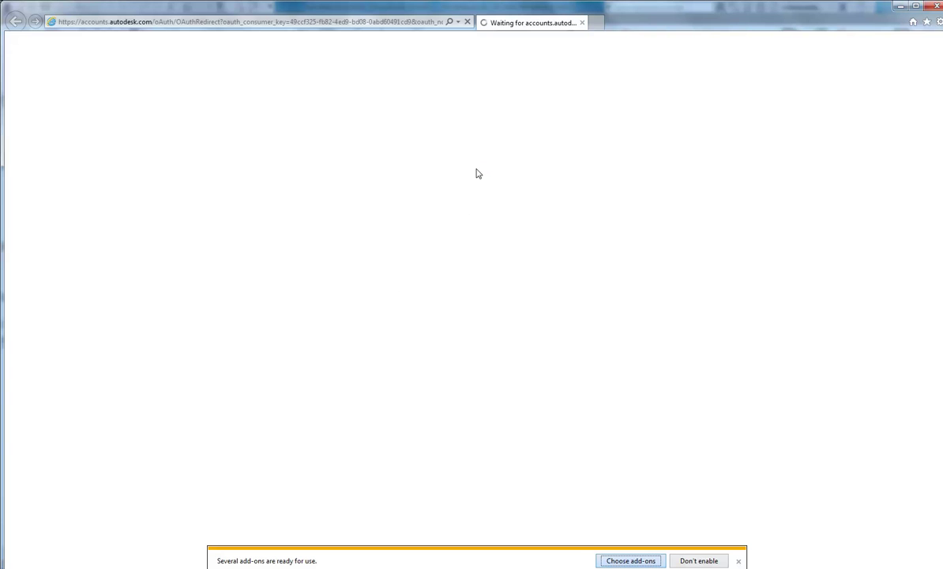
click(444, 305)
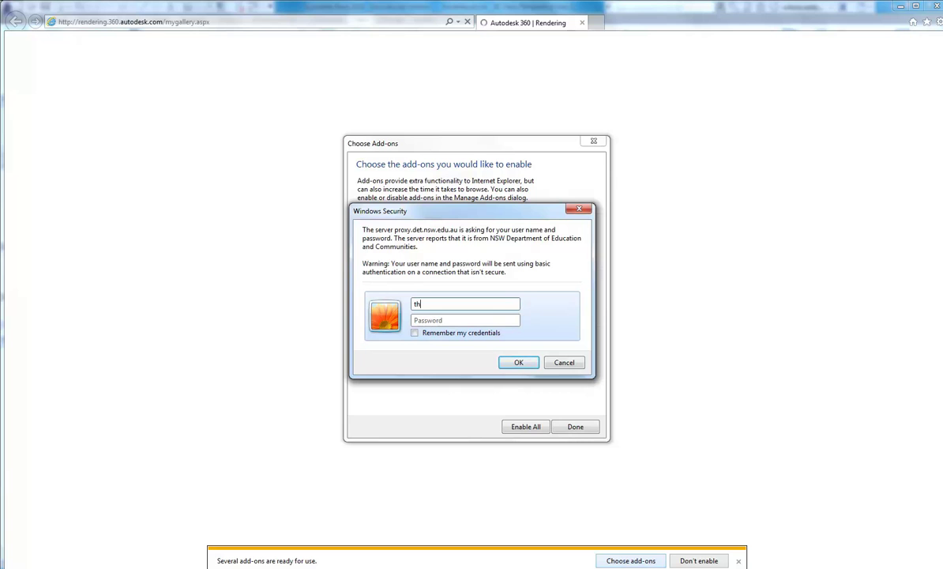
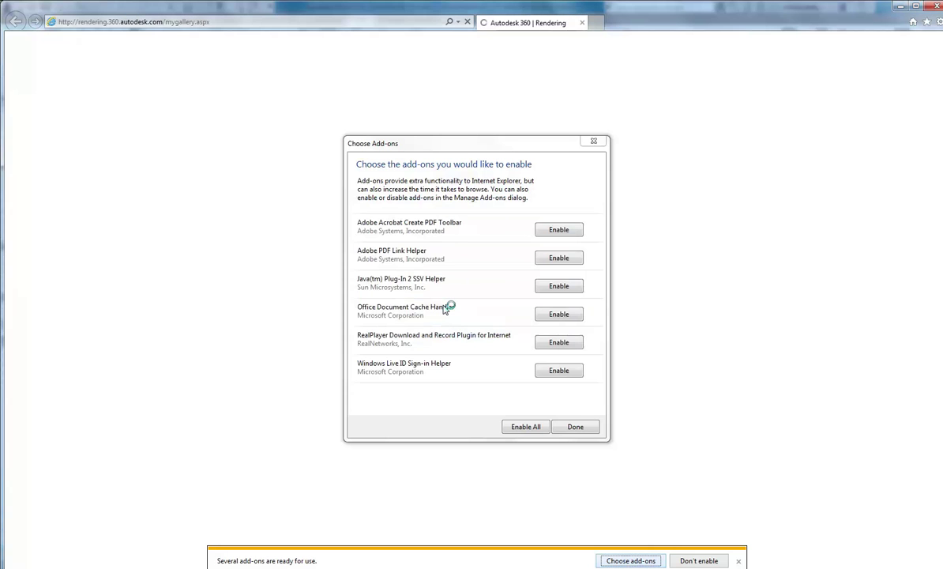
key(Return)
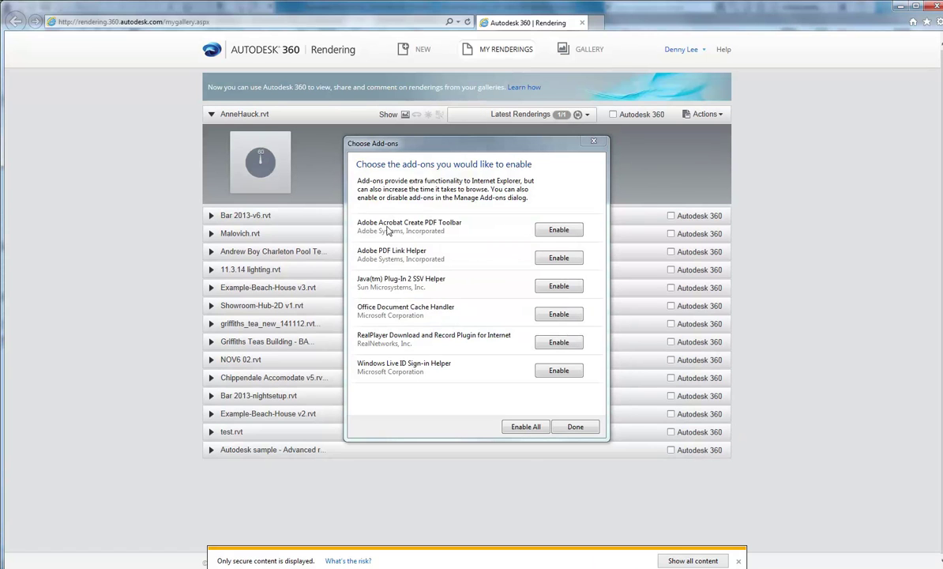
click(560, 286)
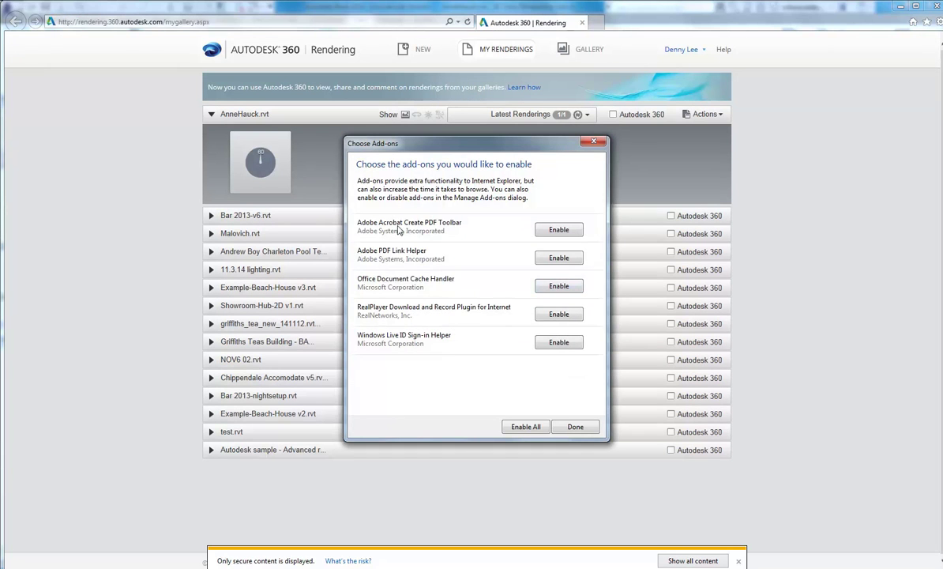
click(574, 431)
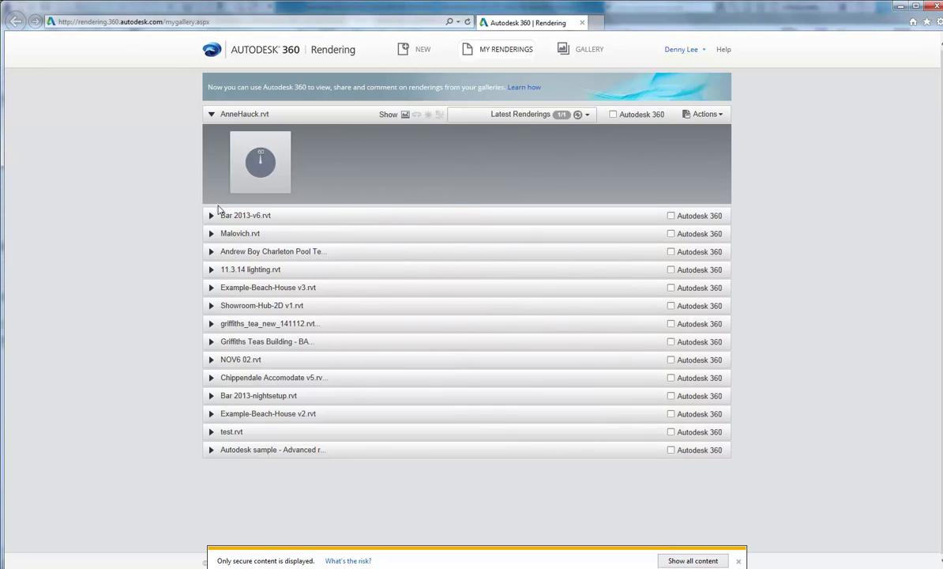
Expand the top project's render preview, showing it queued with a 1 Hour(s) estimated wait.
mouse_move(256, 162)
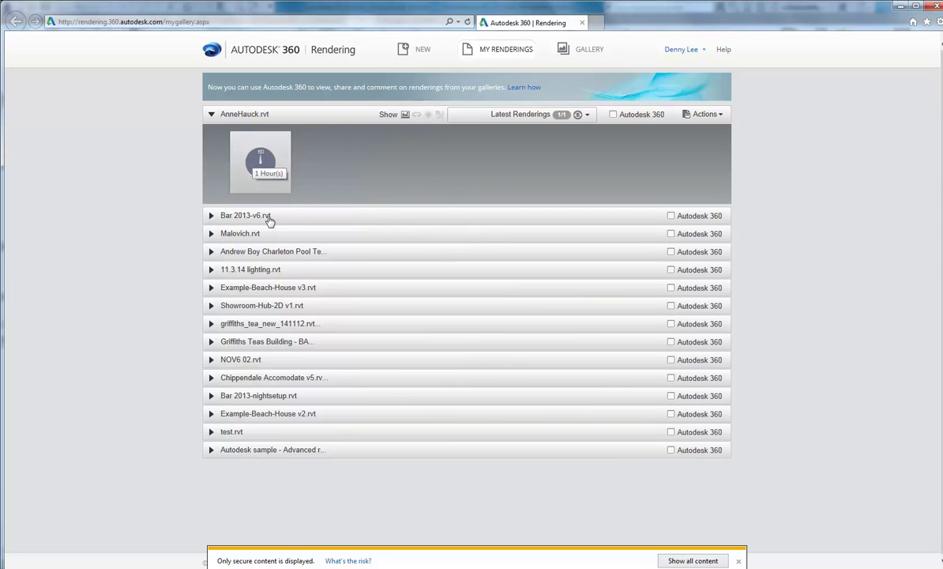
click(256, 162)
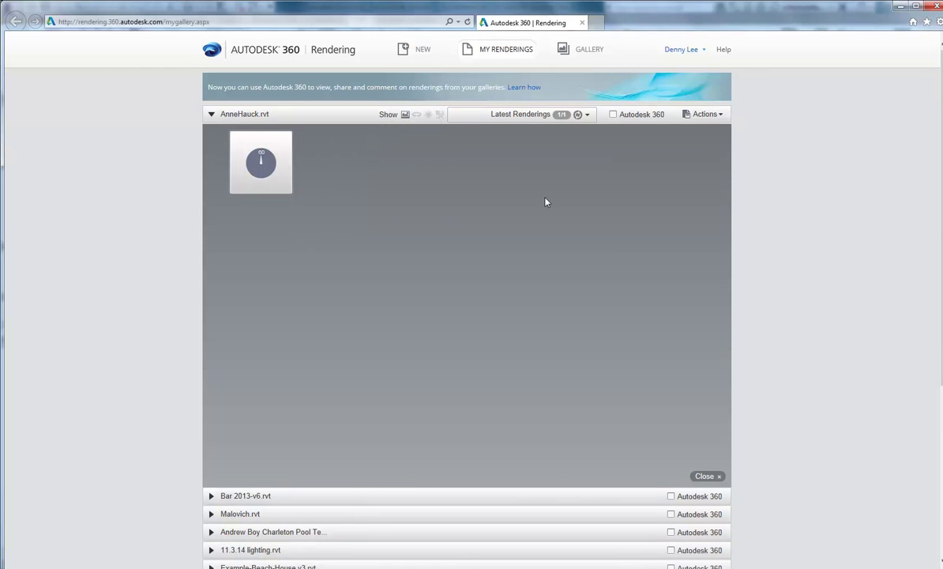
click(284, 183)
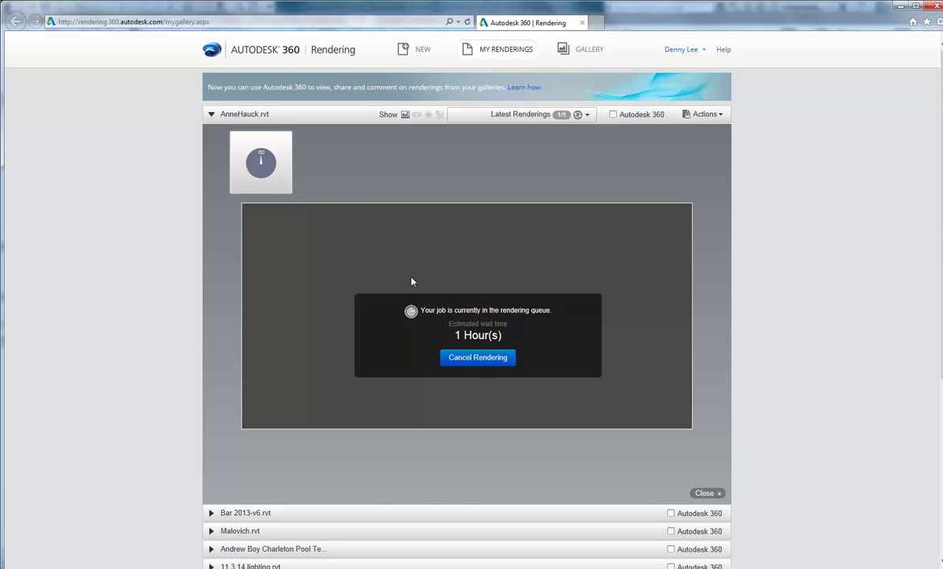
scroll(457, 279, down, 4)
scroll(455, 281, up, 4)
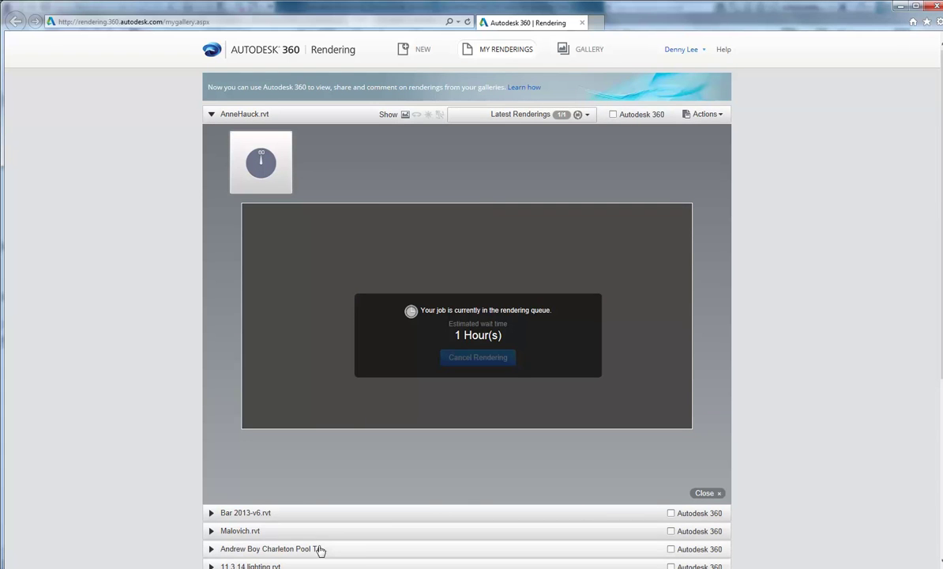
click(326, 521)
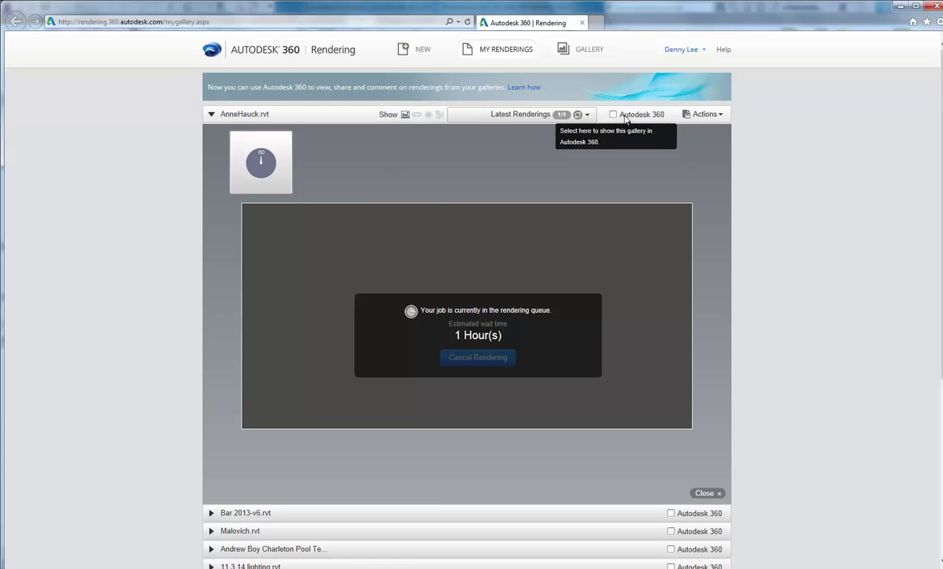
Render the perspective locally at Medium quality with Printer 150 DPI resolution.
click(900, 7)
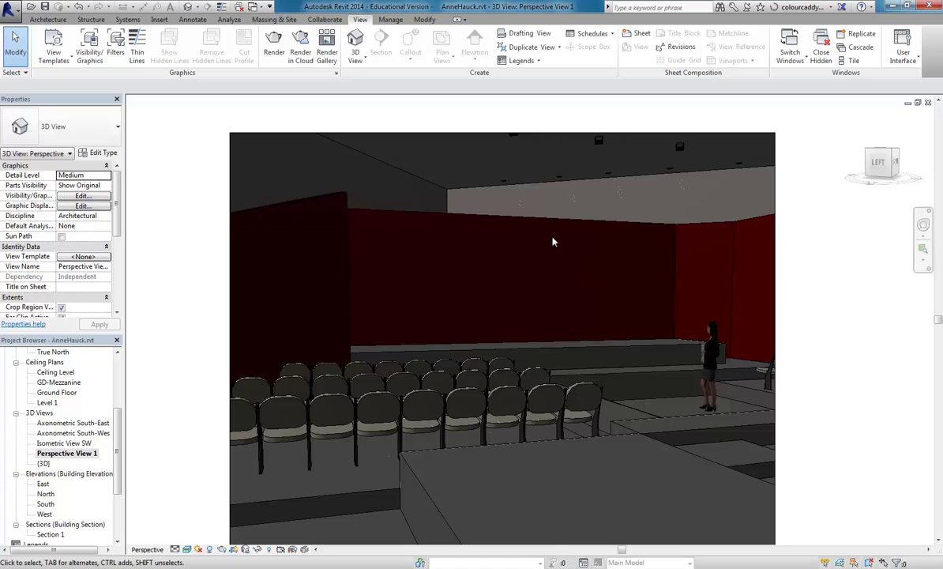
click(221, 549)
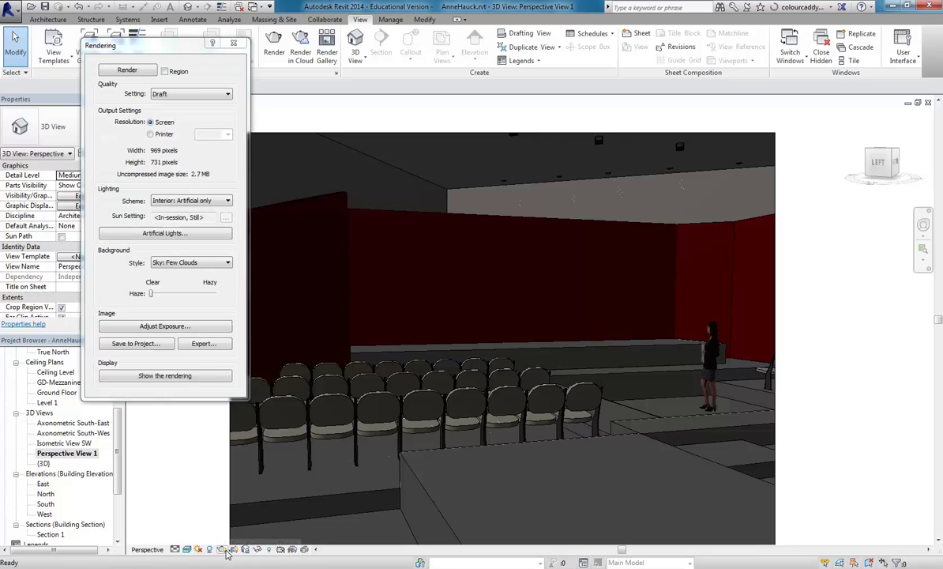
click(192, 94)
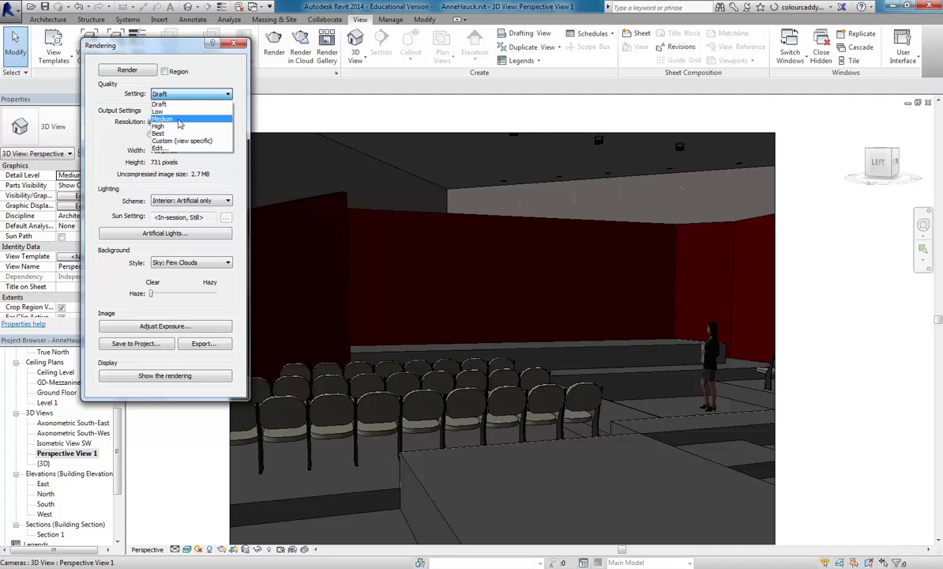
click(175, 118)
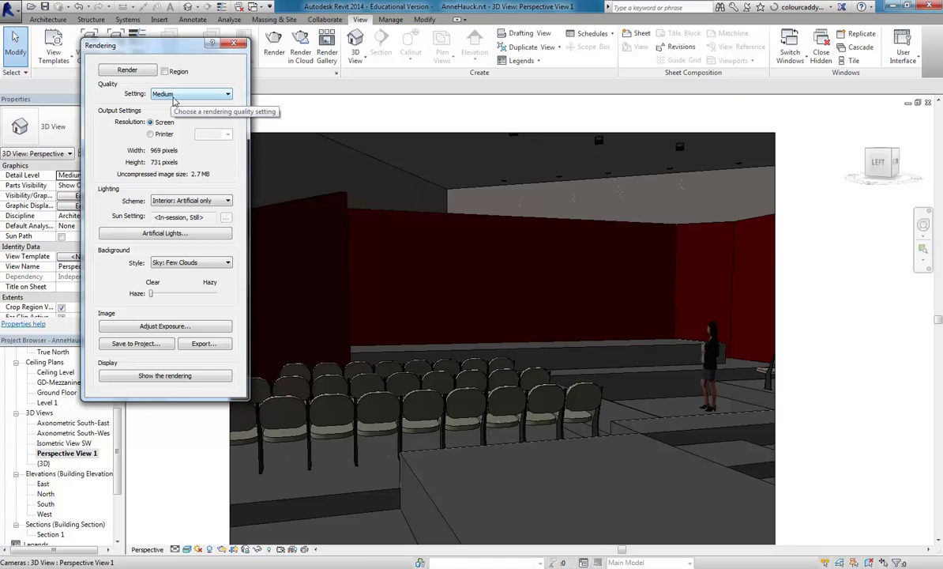
click(150, 135)
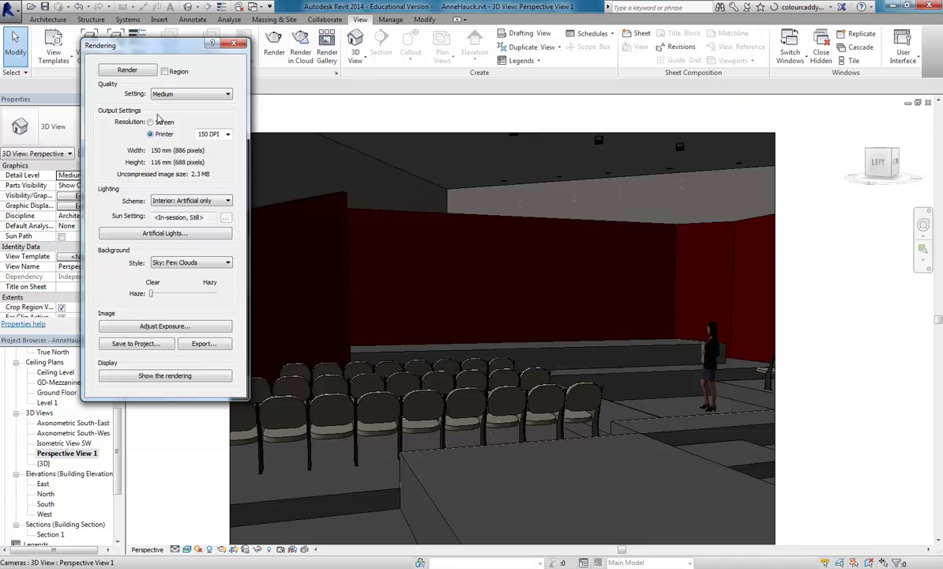
click(226, 135)
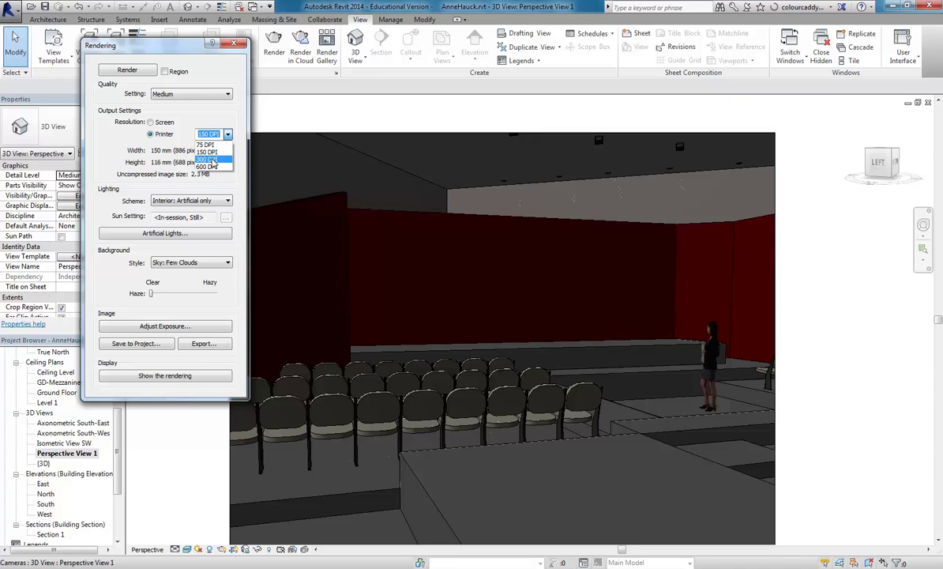
click(210, 152)
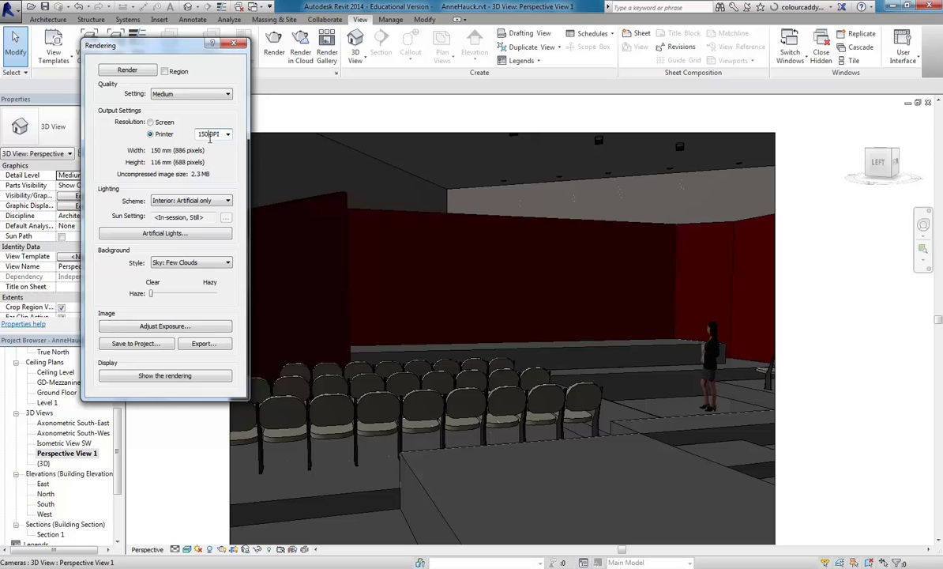
click(120, 71)
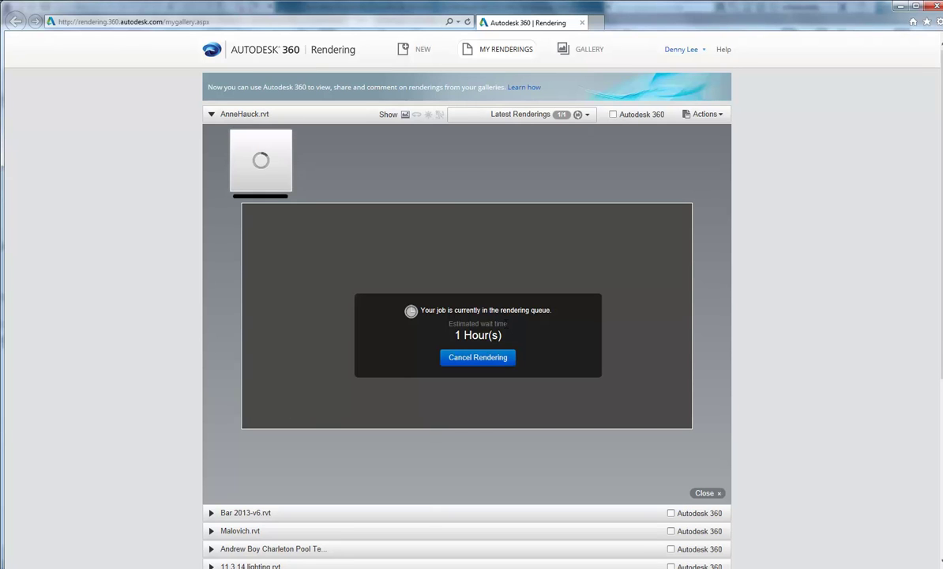
Bring up the queued render's details card: 1500x1164 PNG, Final quality, Advanced exposure.
mouse_move(260, 158)
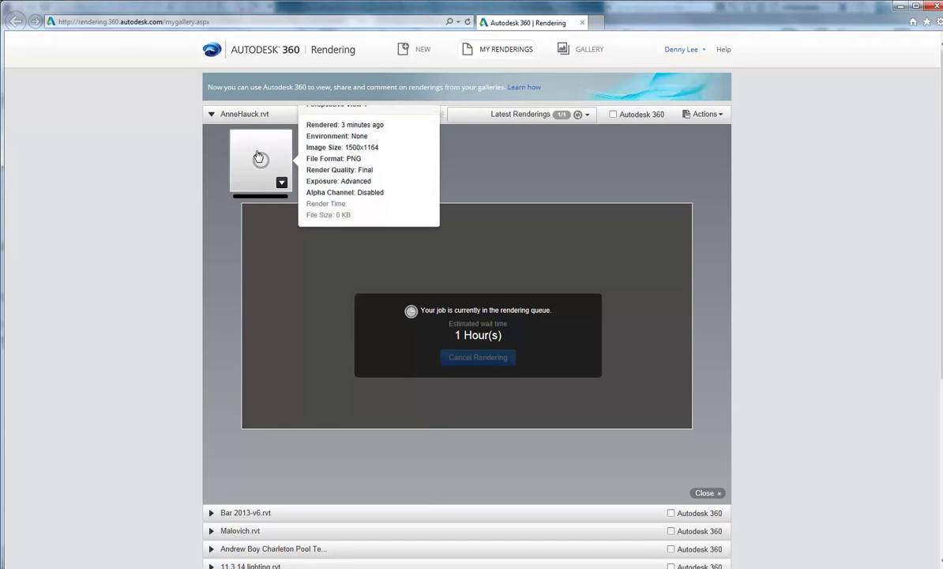